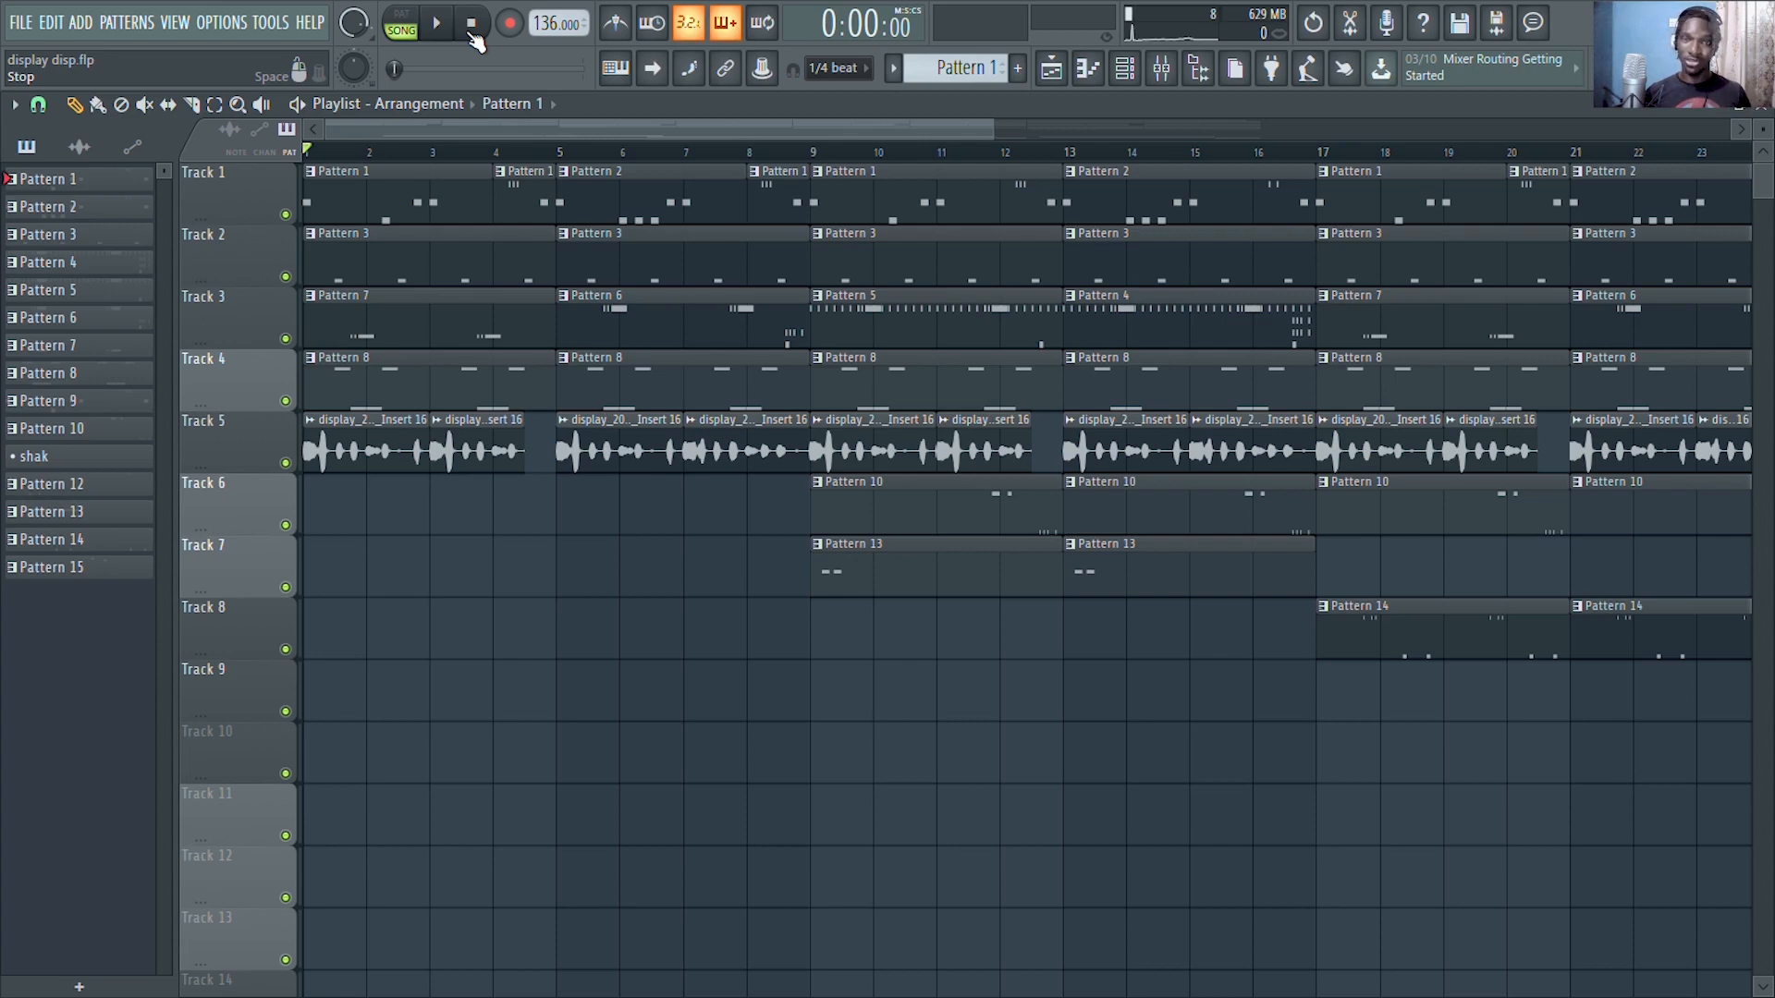
Solo Track 1 in the playlist and play its bass part from the start and again from bar 5
right_click(285, 214)
key("space")
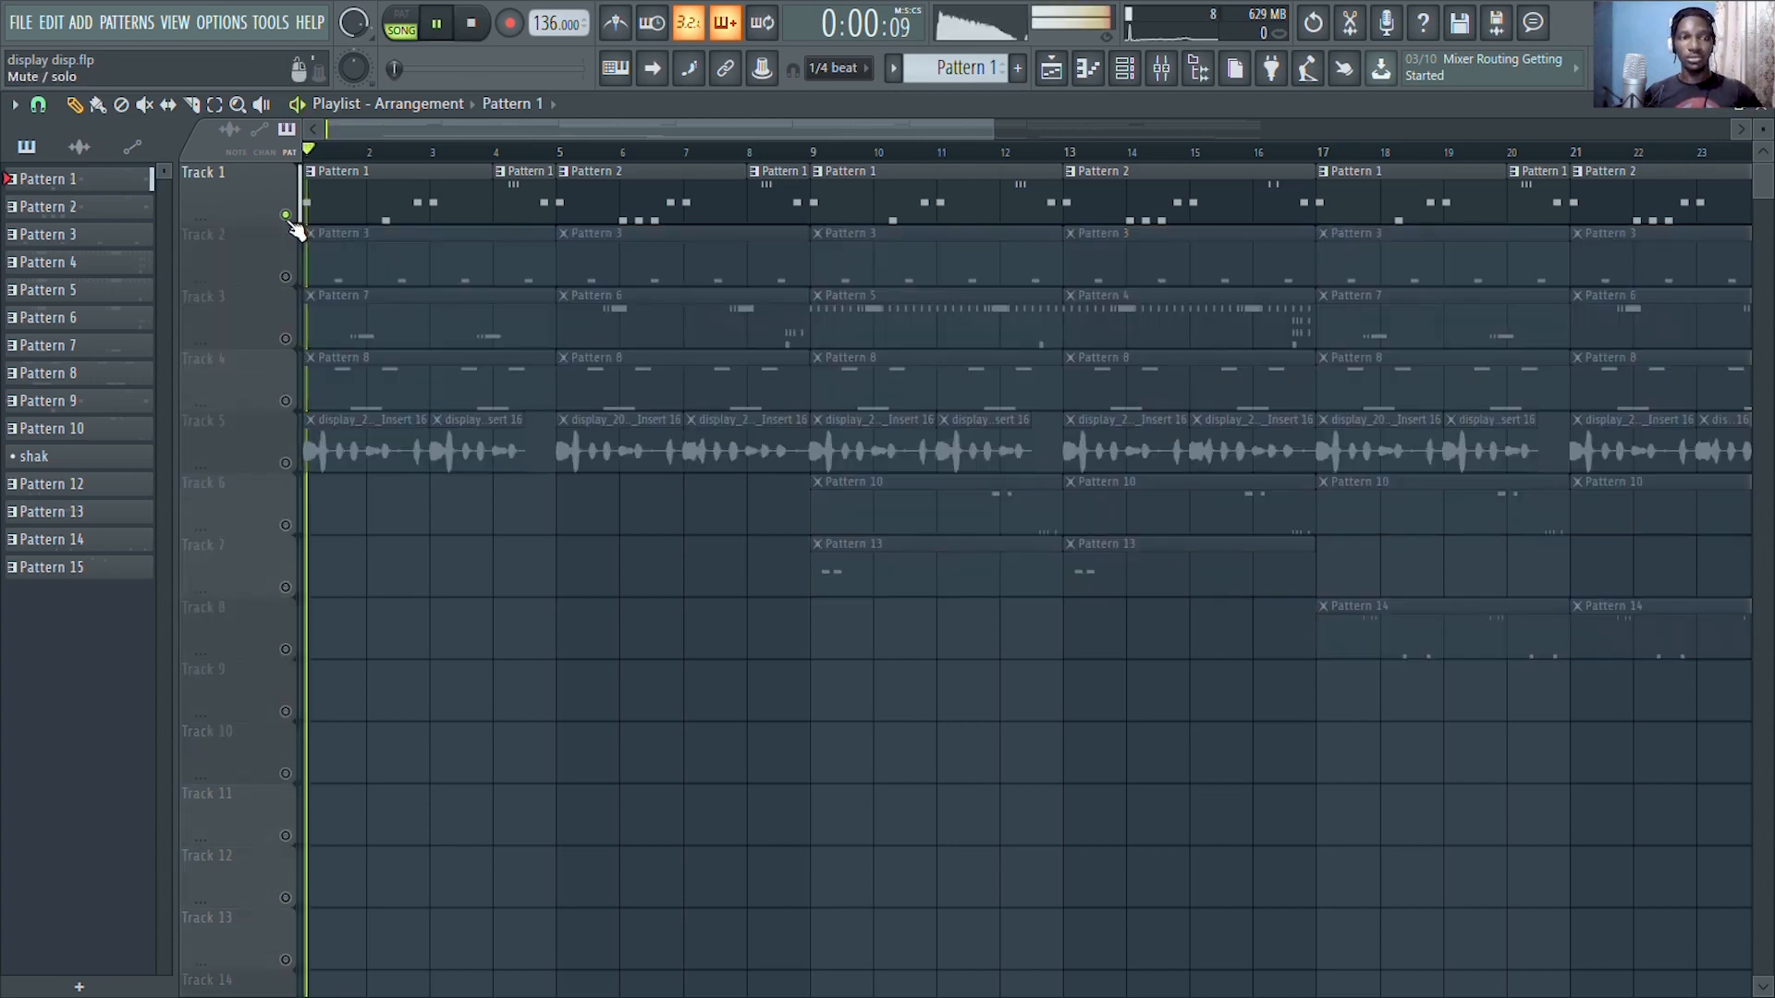
left_click_drag(556, 133, 612, 129)
key("space")
left_click(441, 153)
key("space")
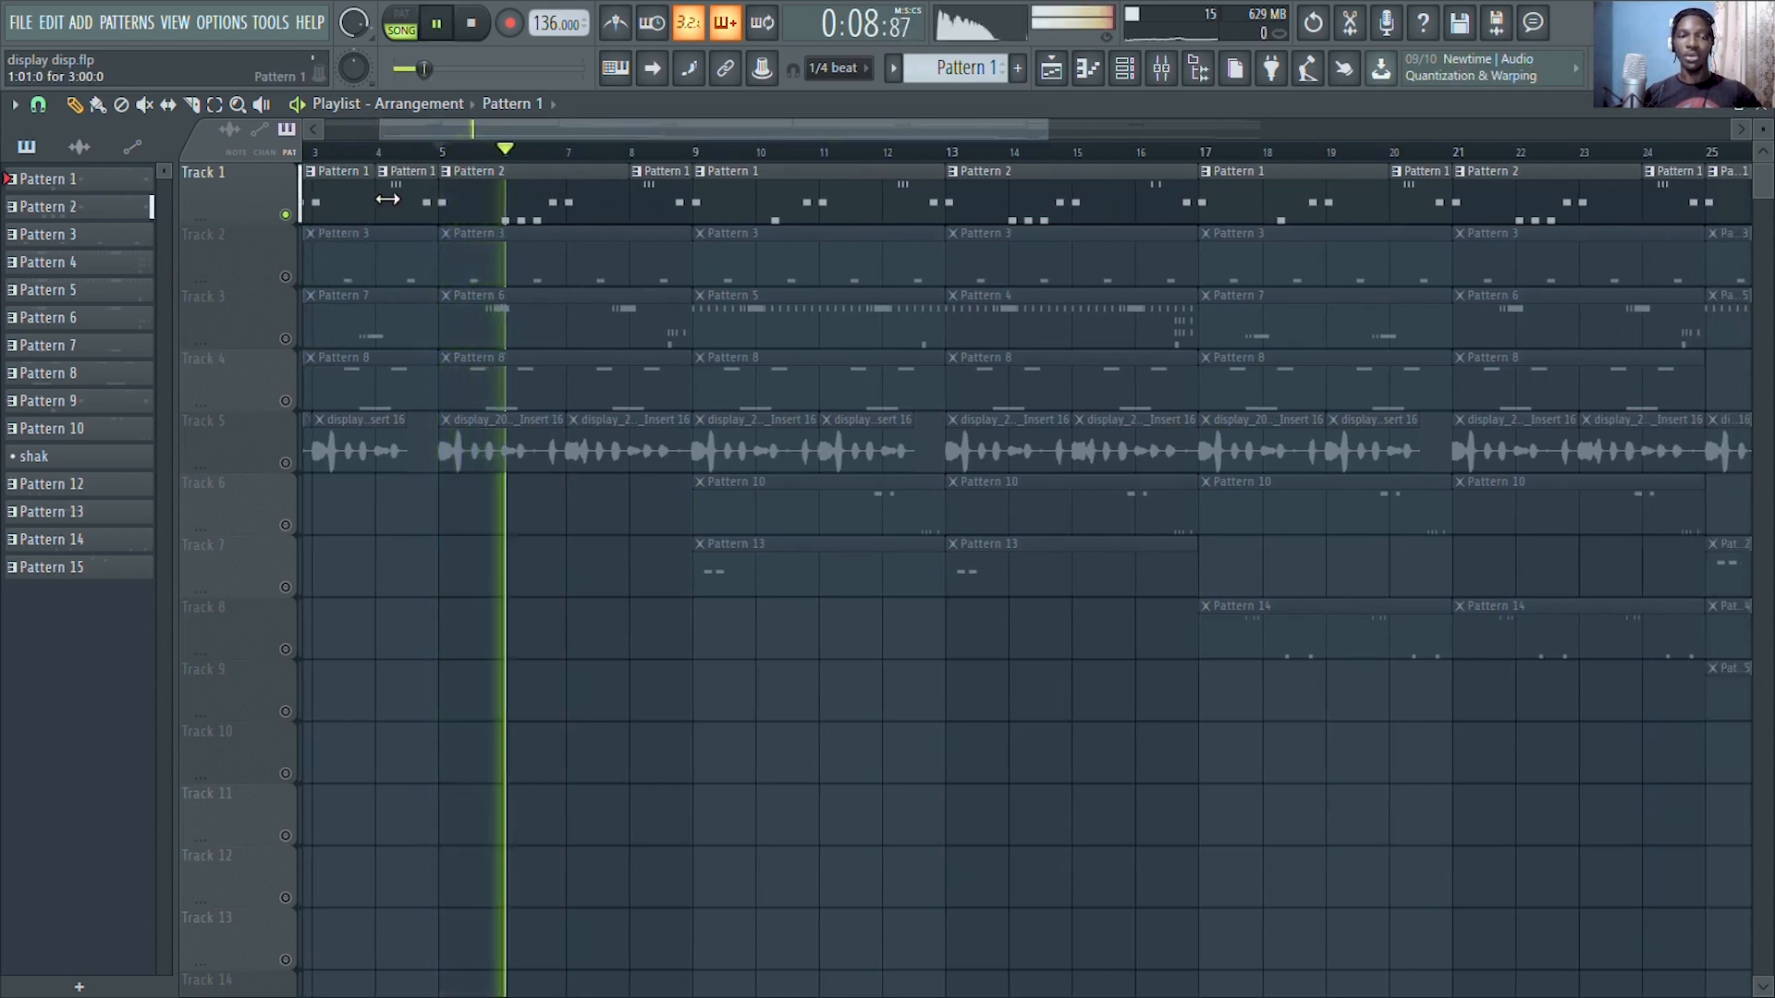
key("space")
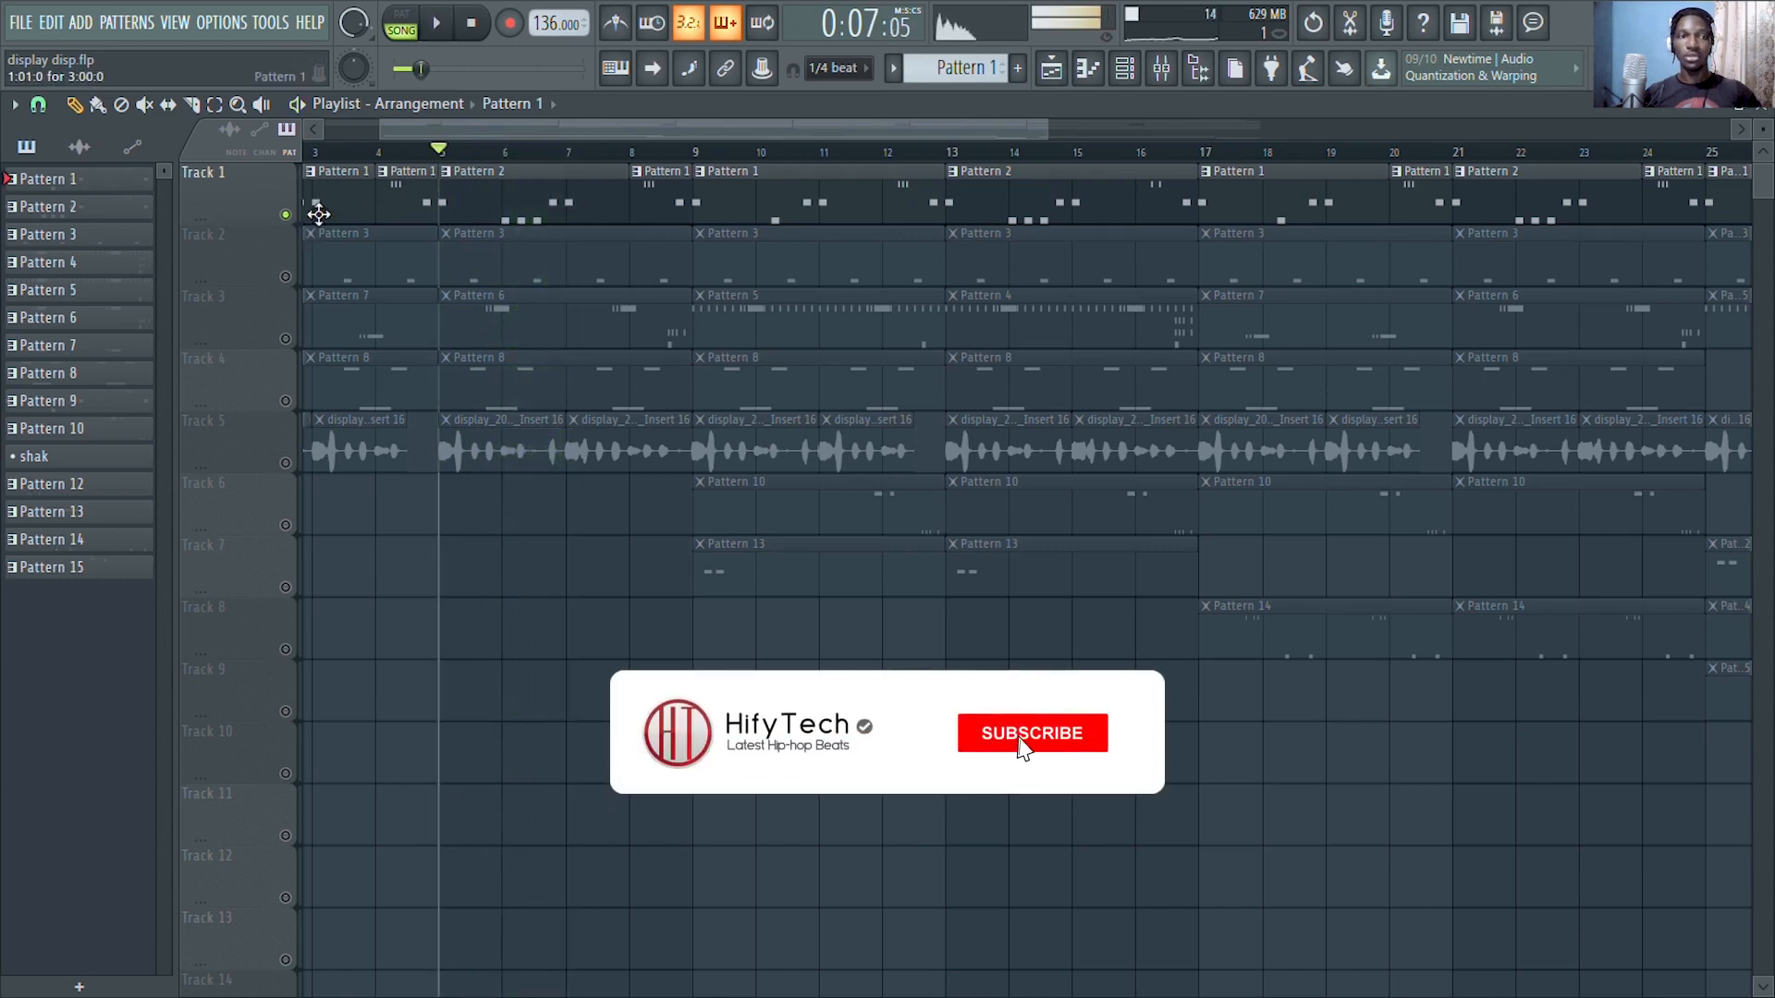
left_click_drag(462, 132, 5, 247)
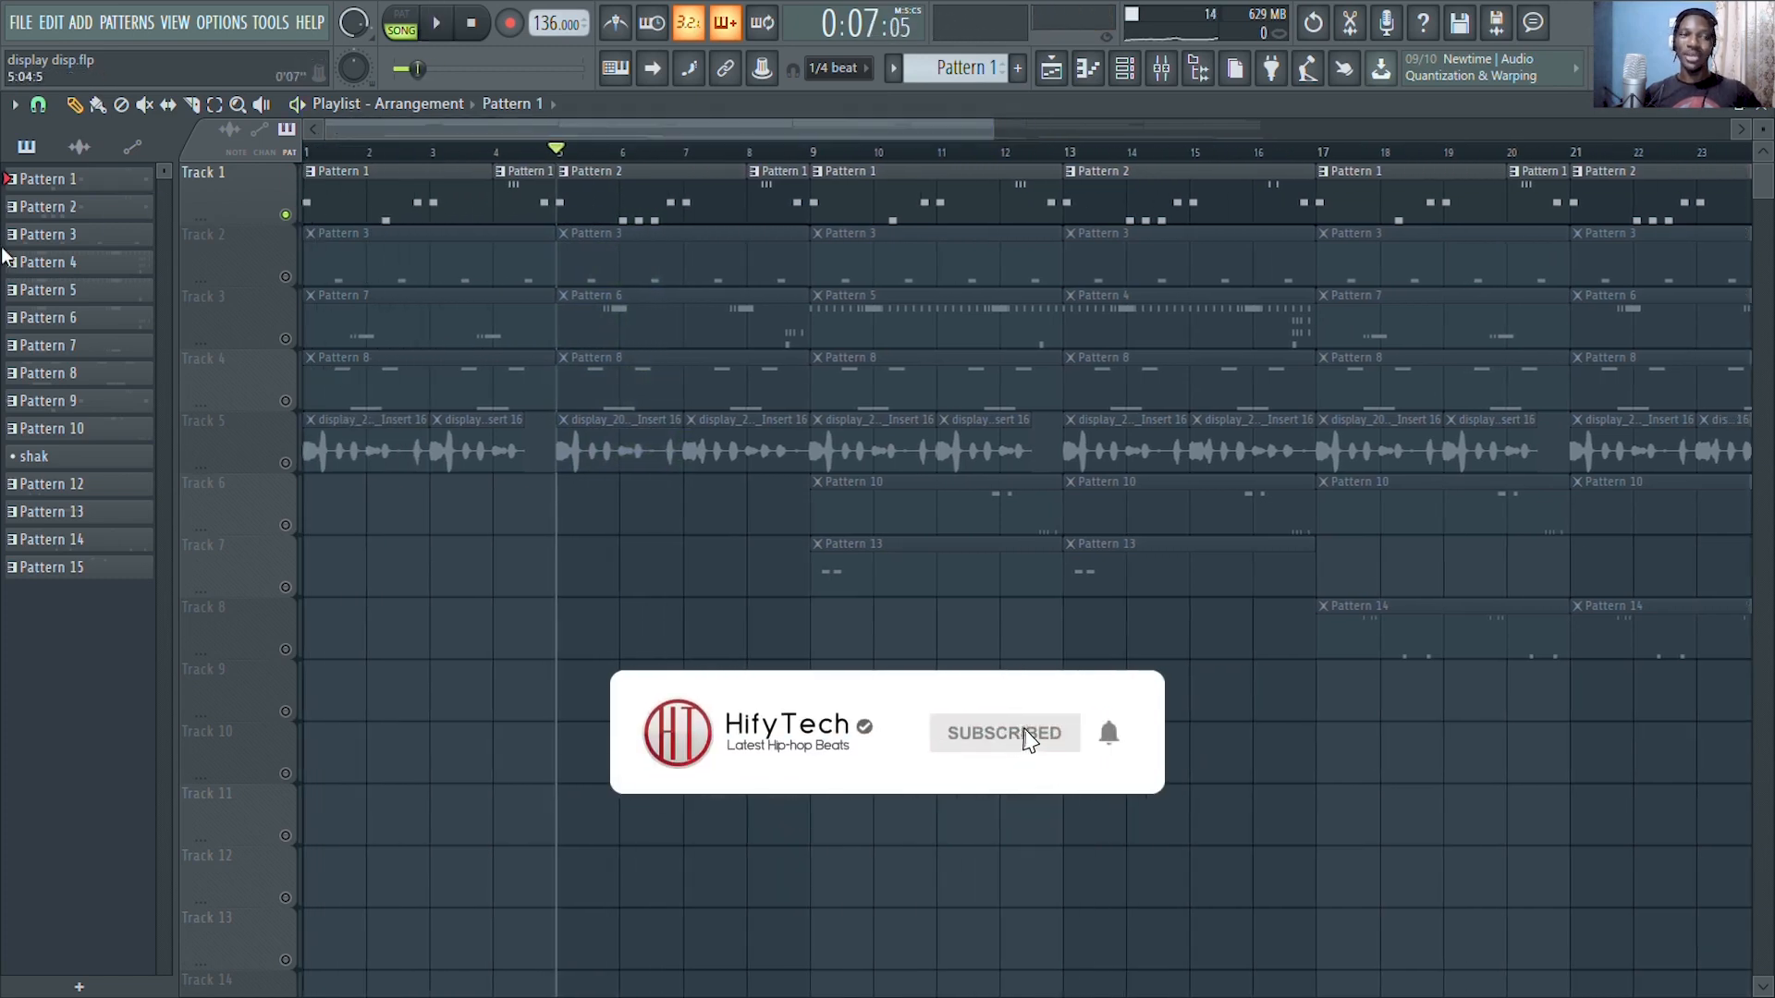
right_click(294, 217)
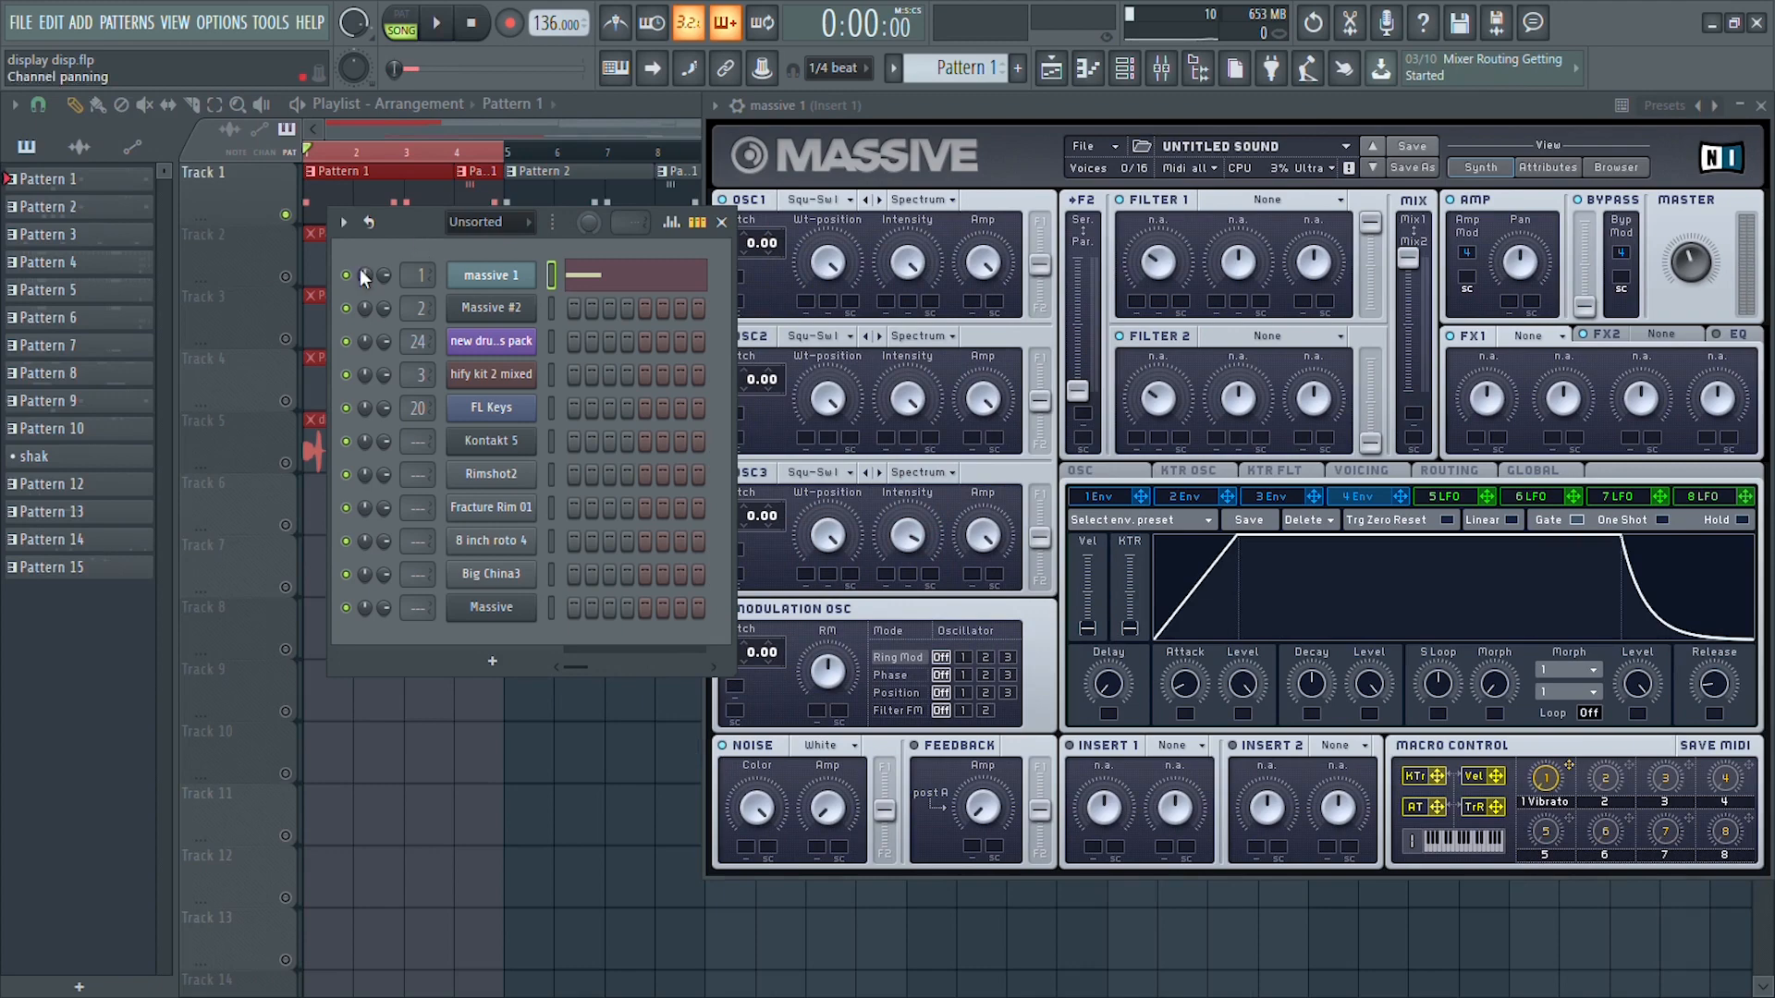
Create a new sound in the massive 1 synth and set oscillator 1's wavetable to Sin-Square
left_click(1091, 146)
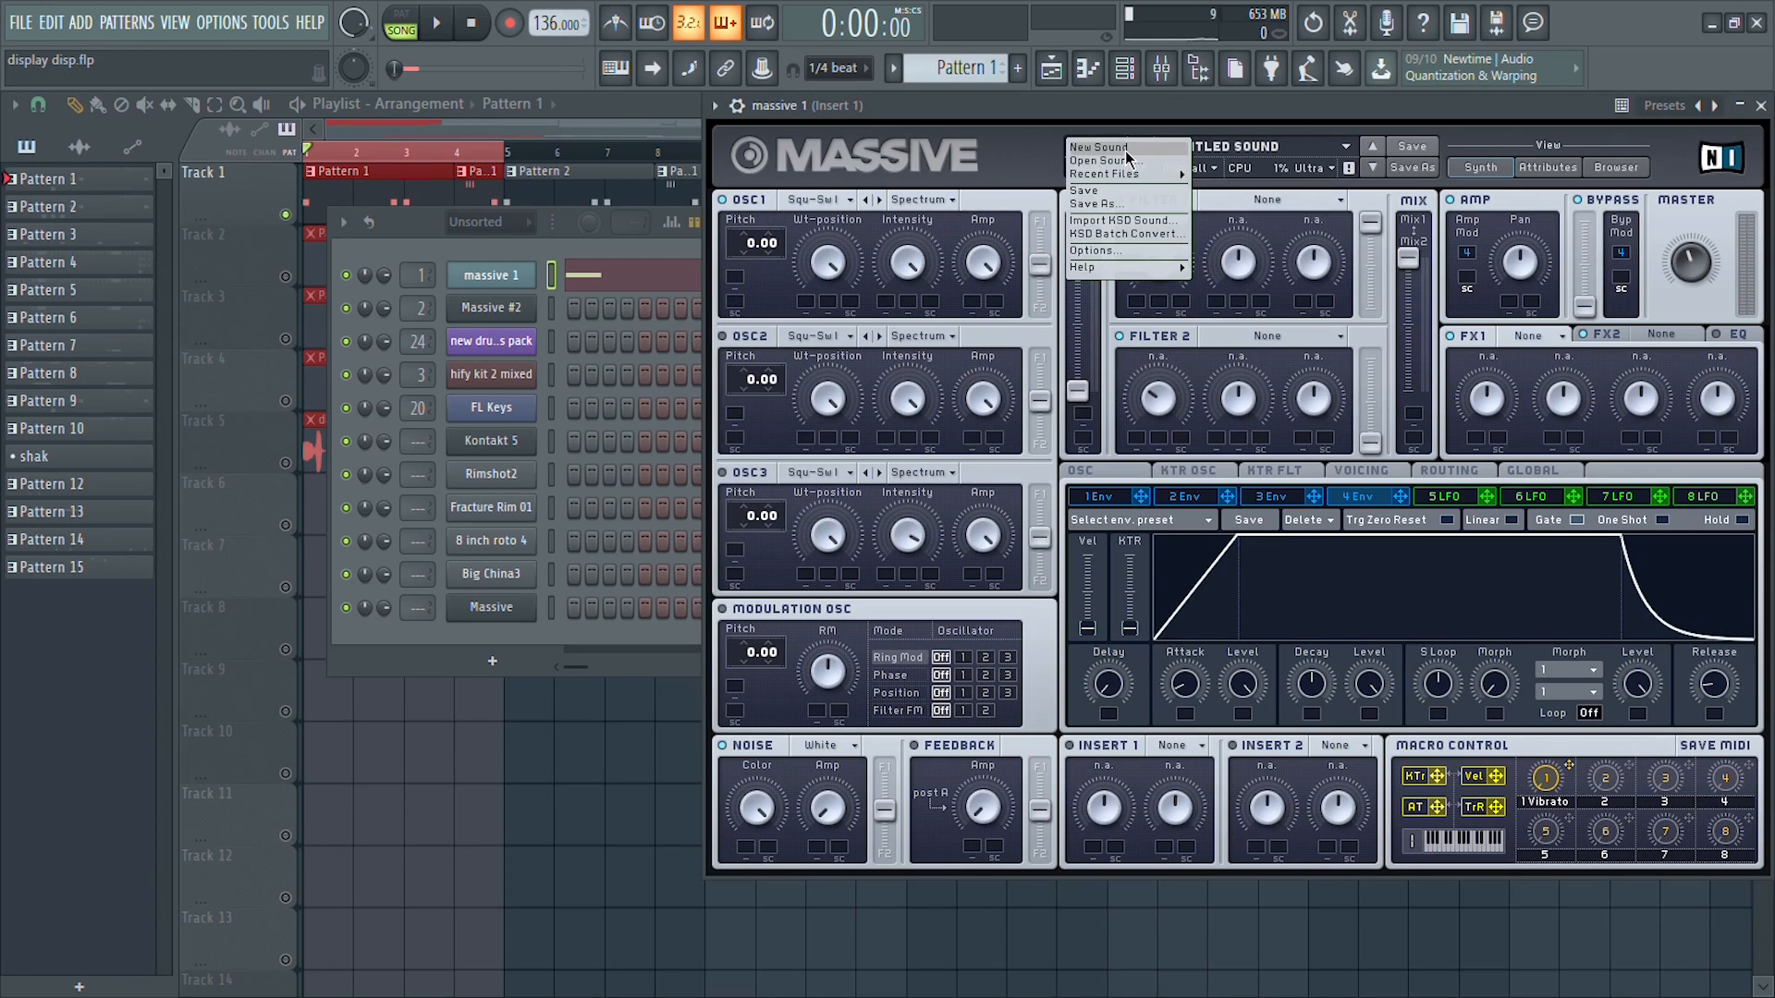
left_click(1126, 151)
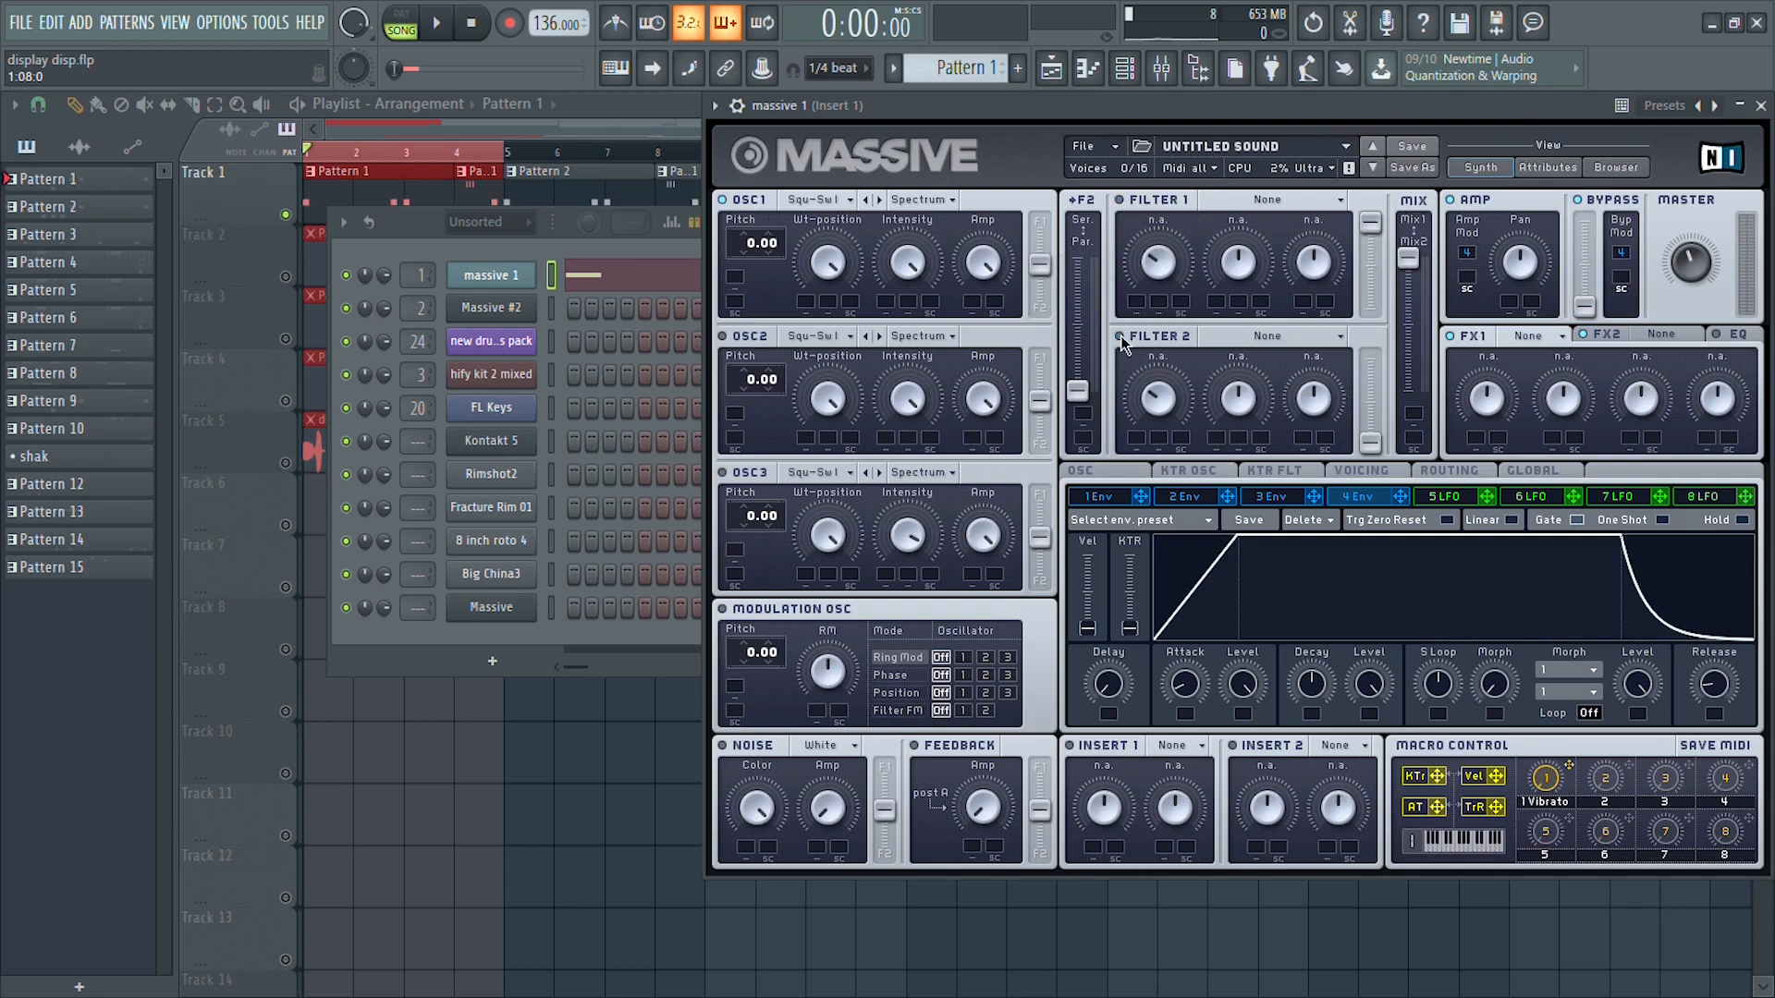
left_click(841, 199)
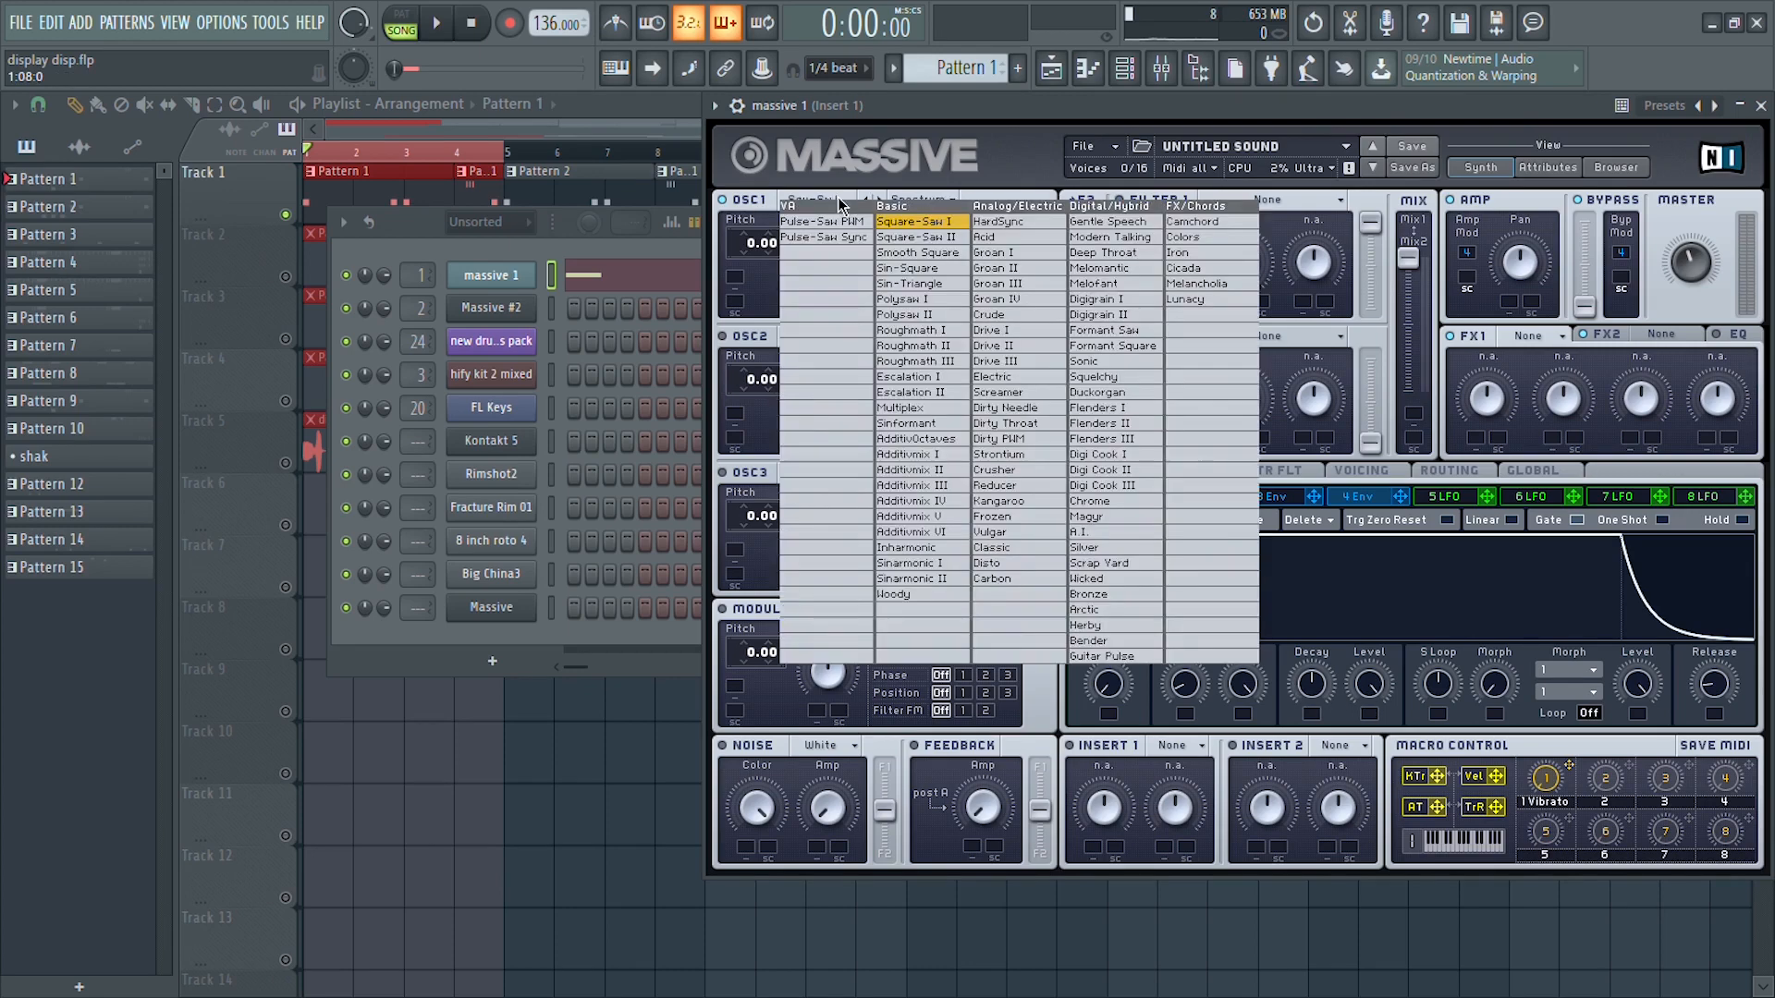
left_click(939, 274)
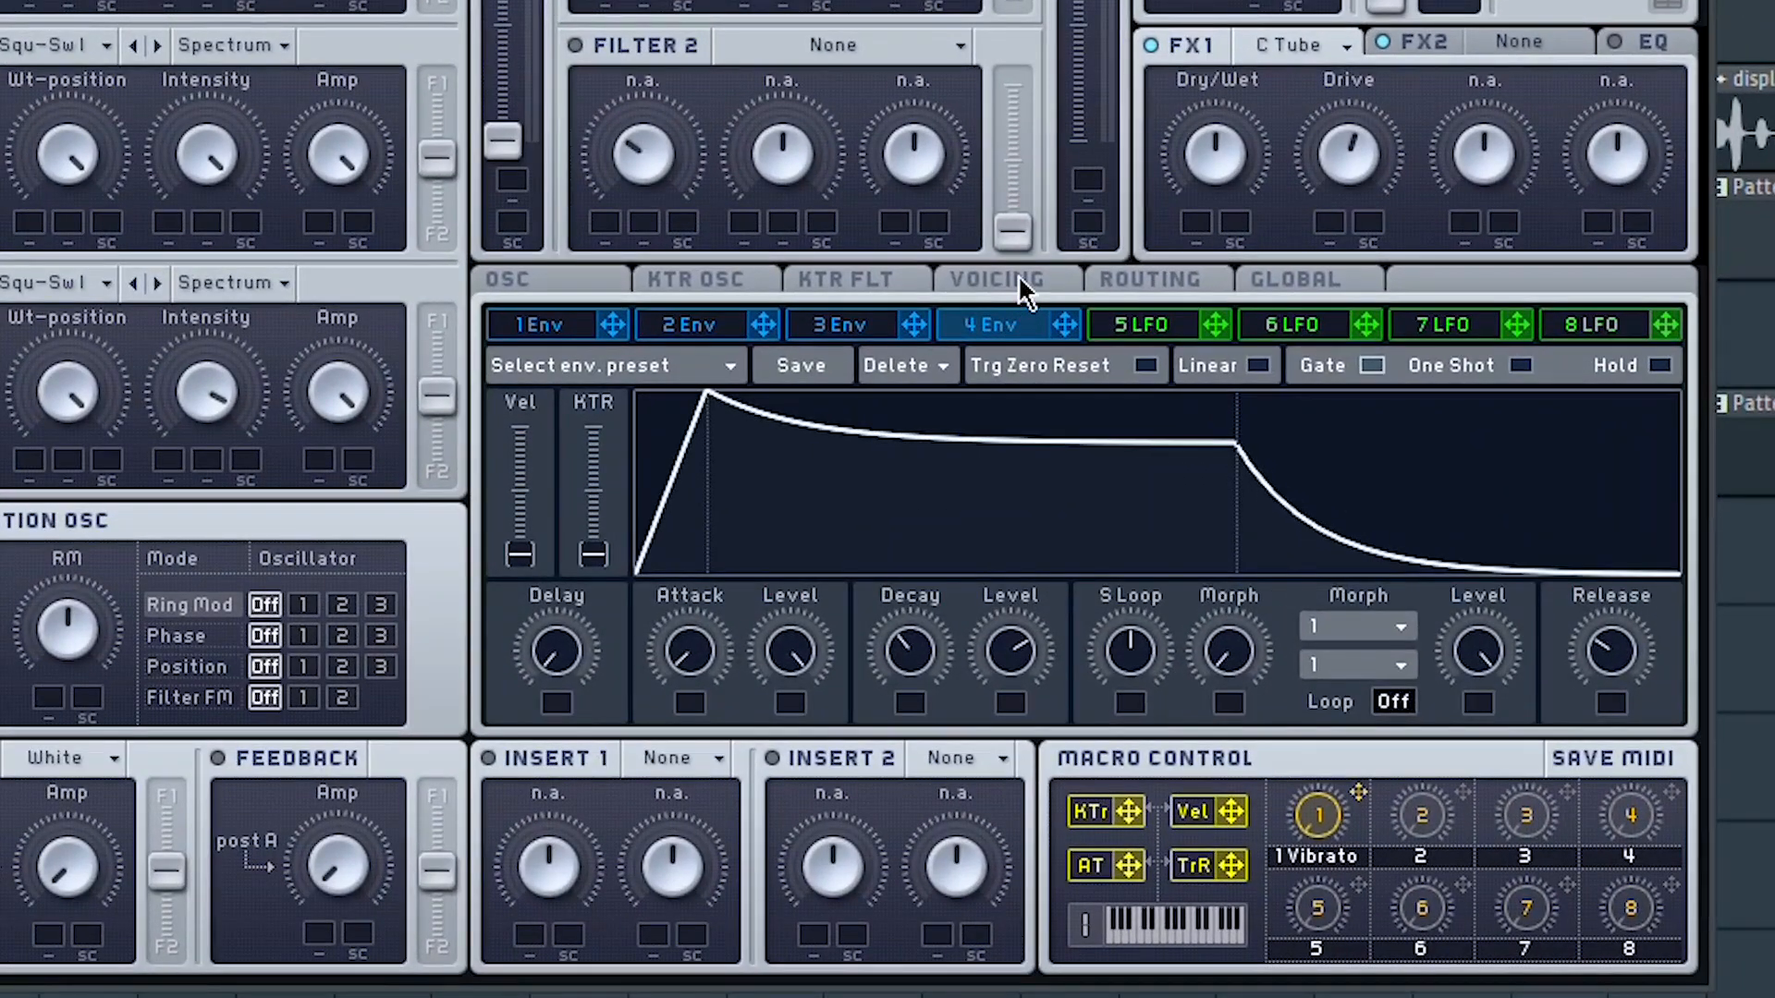
Set the synth's voicing mode to Monophon and open the oscillator settings page
left_click(1020, 281)
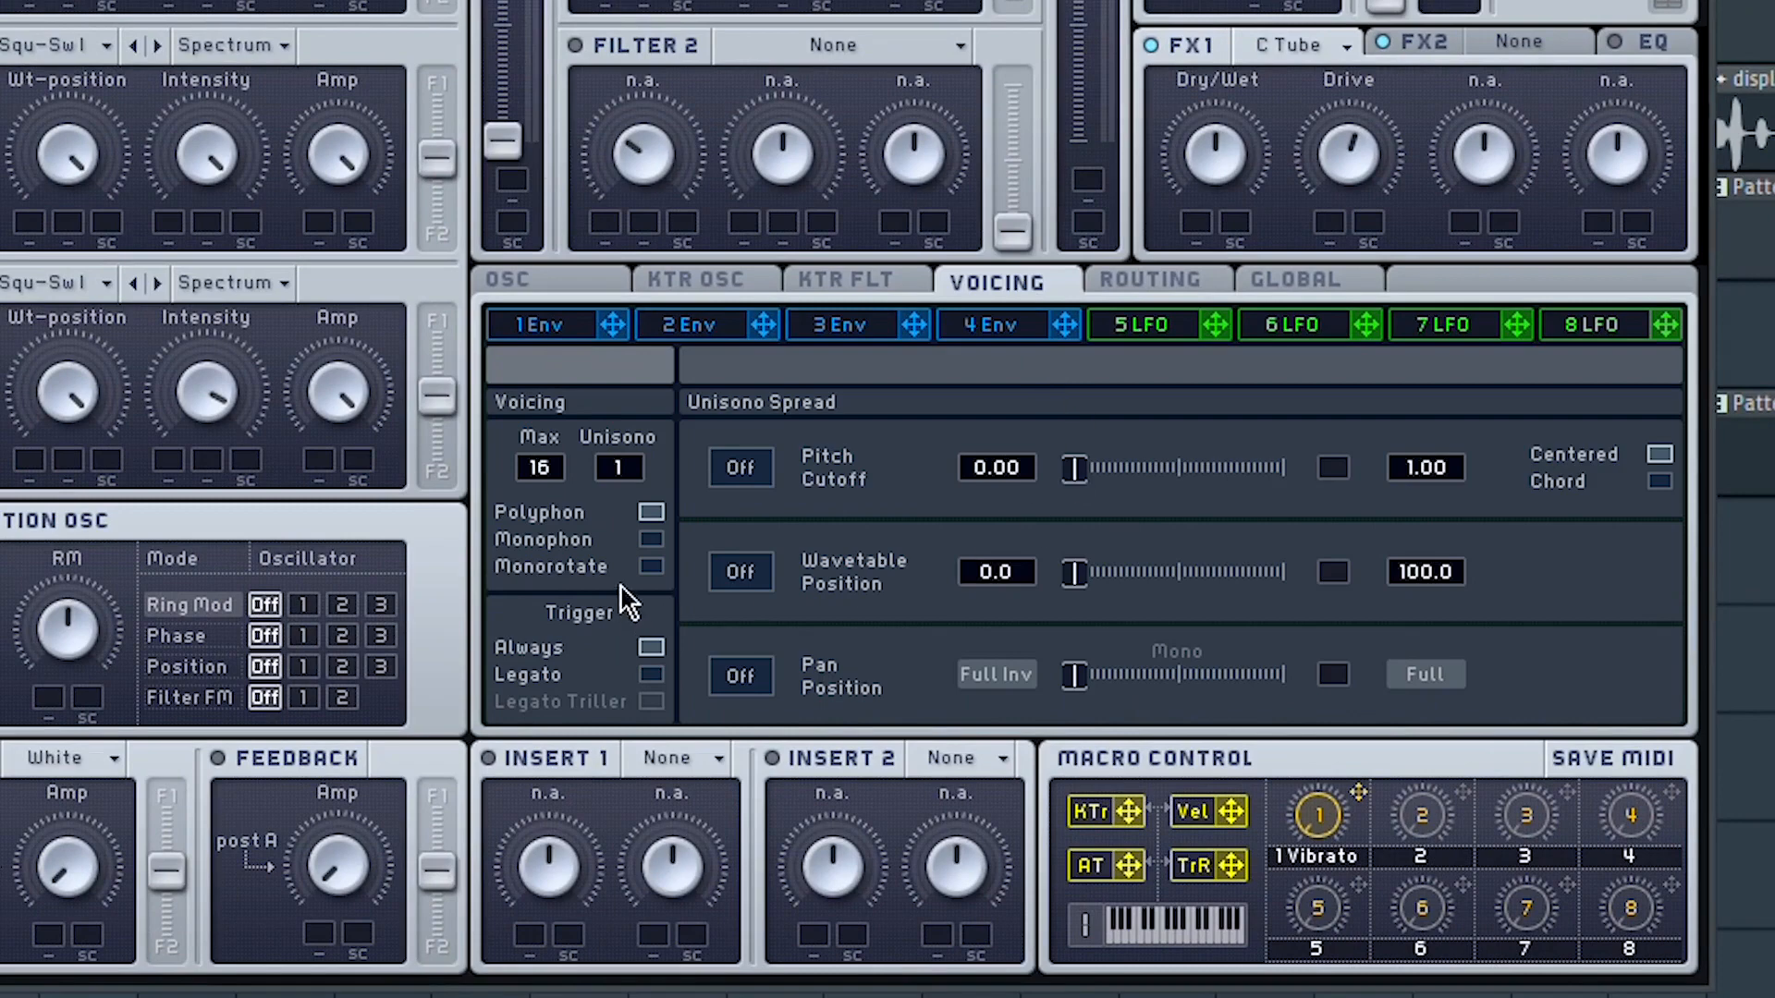
left_click(663, 541)
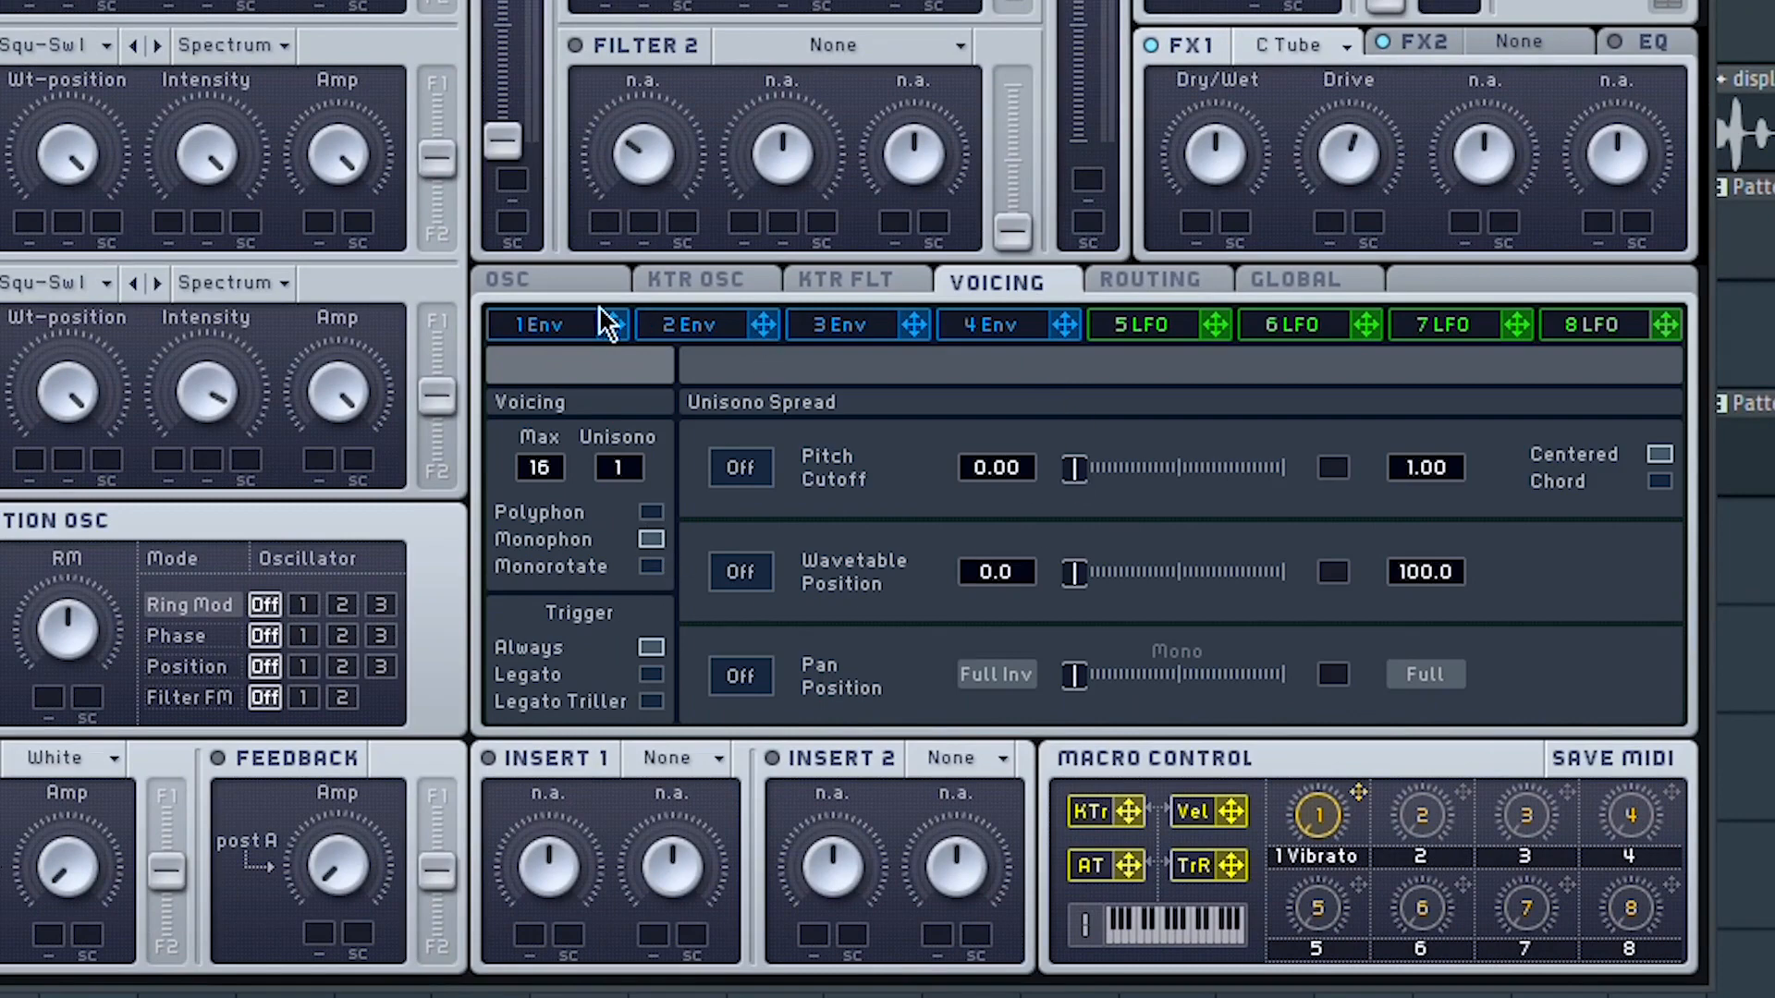
left_click(560, 288)
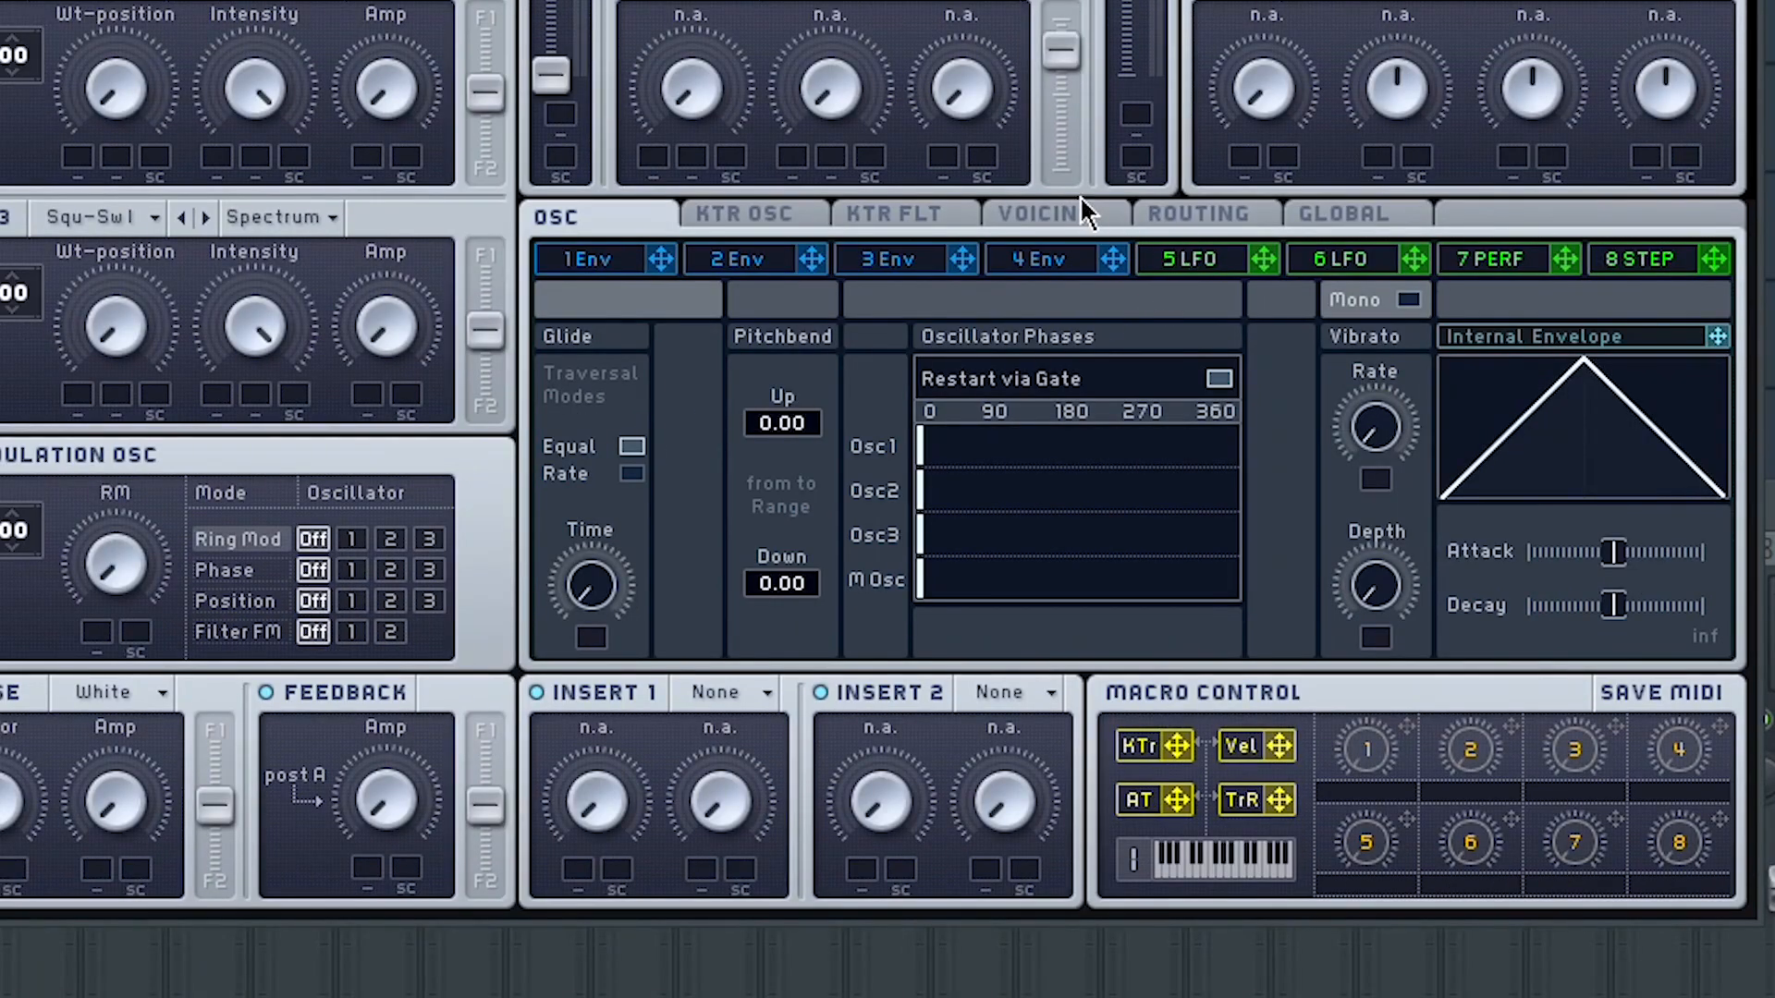
Review the voicing, oscillator, envelope 4 and LFO 5 settings pages of the synth
left_click(1043, 218)
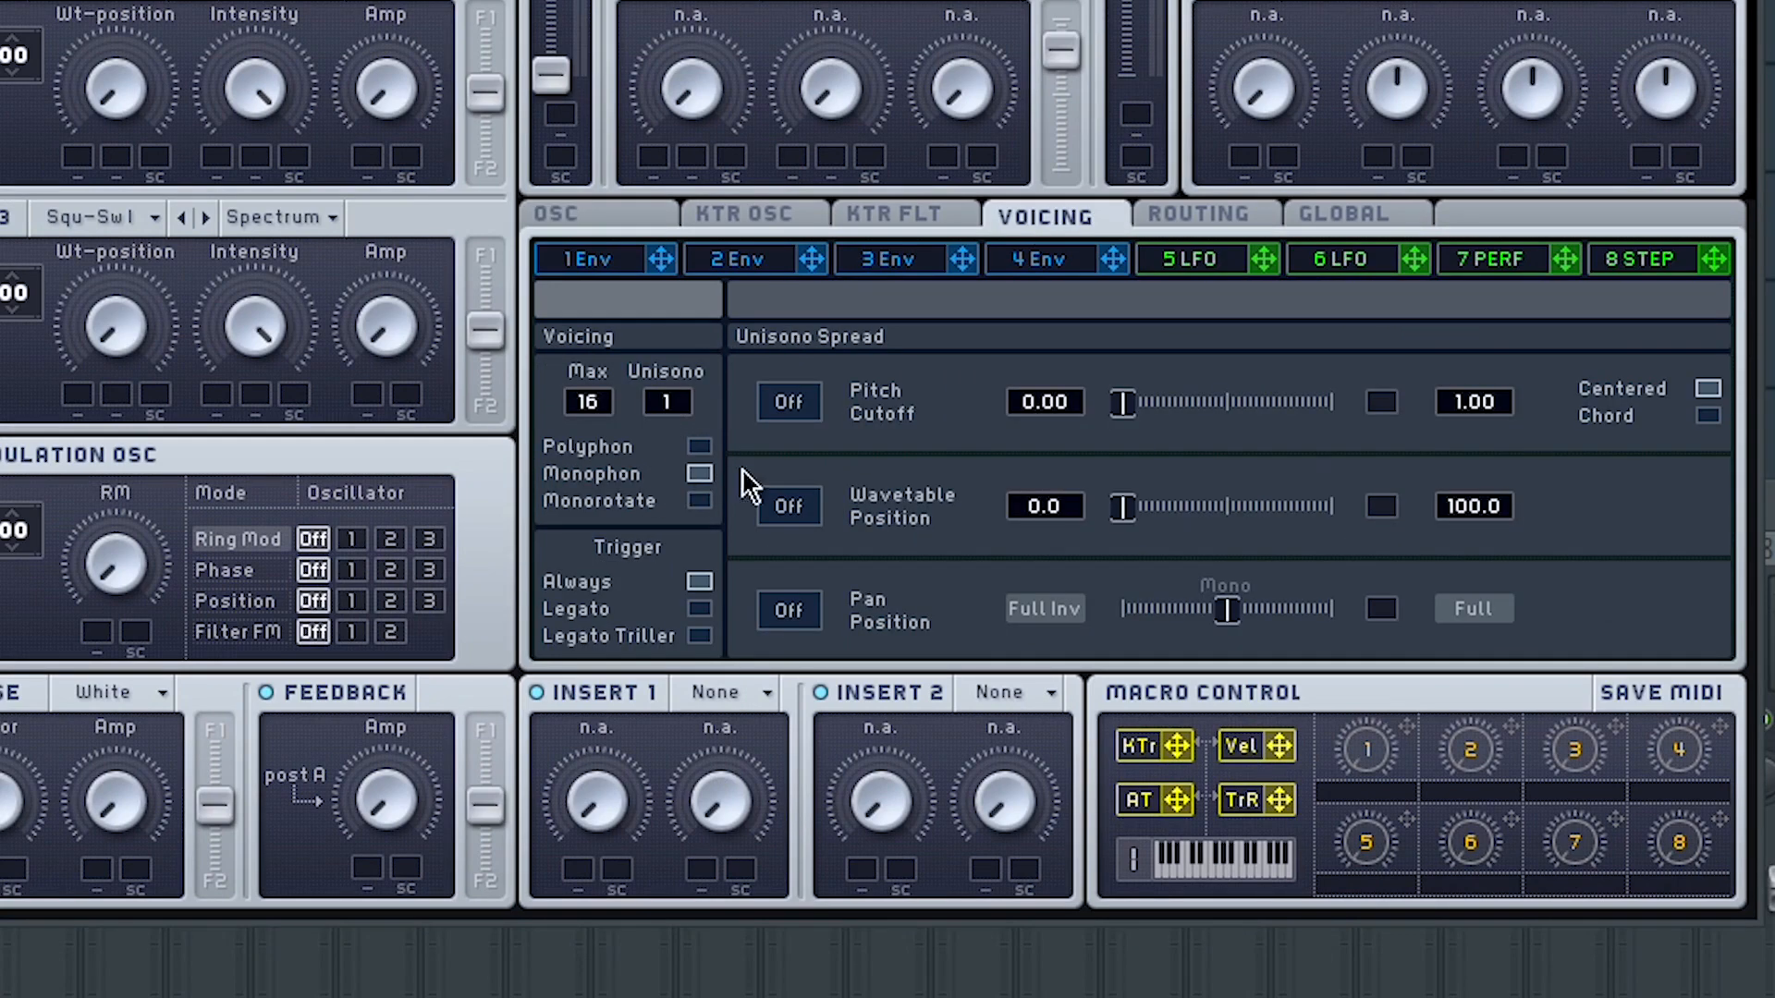
left_click(642, 216)
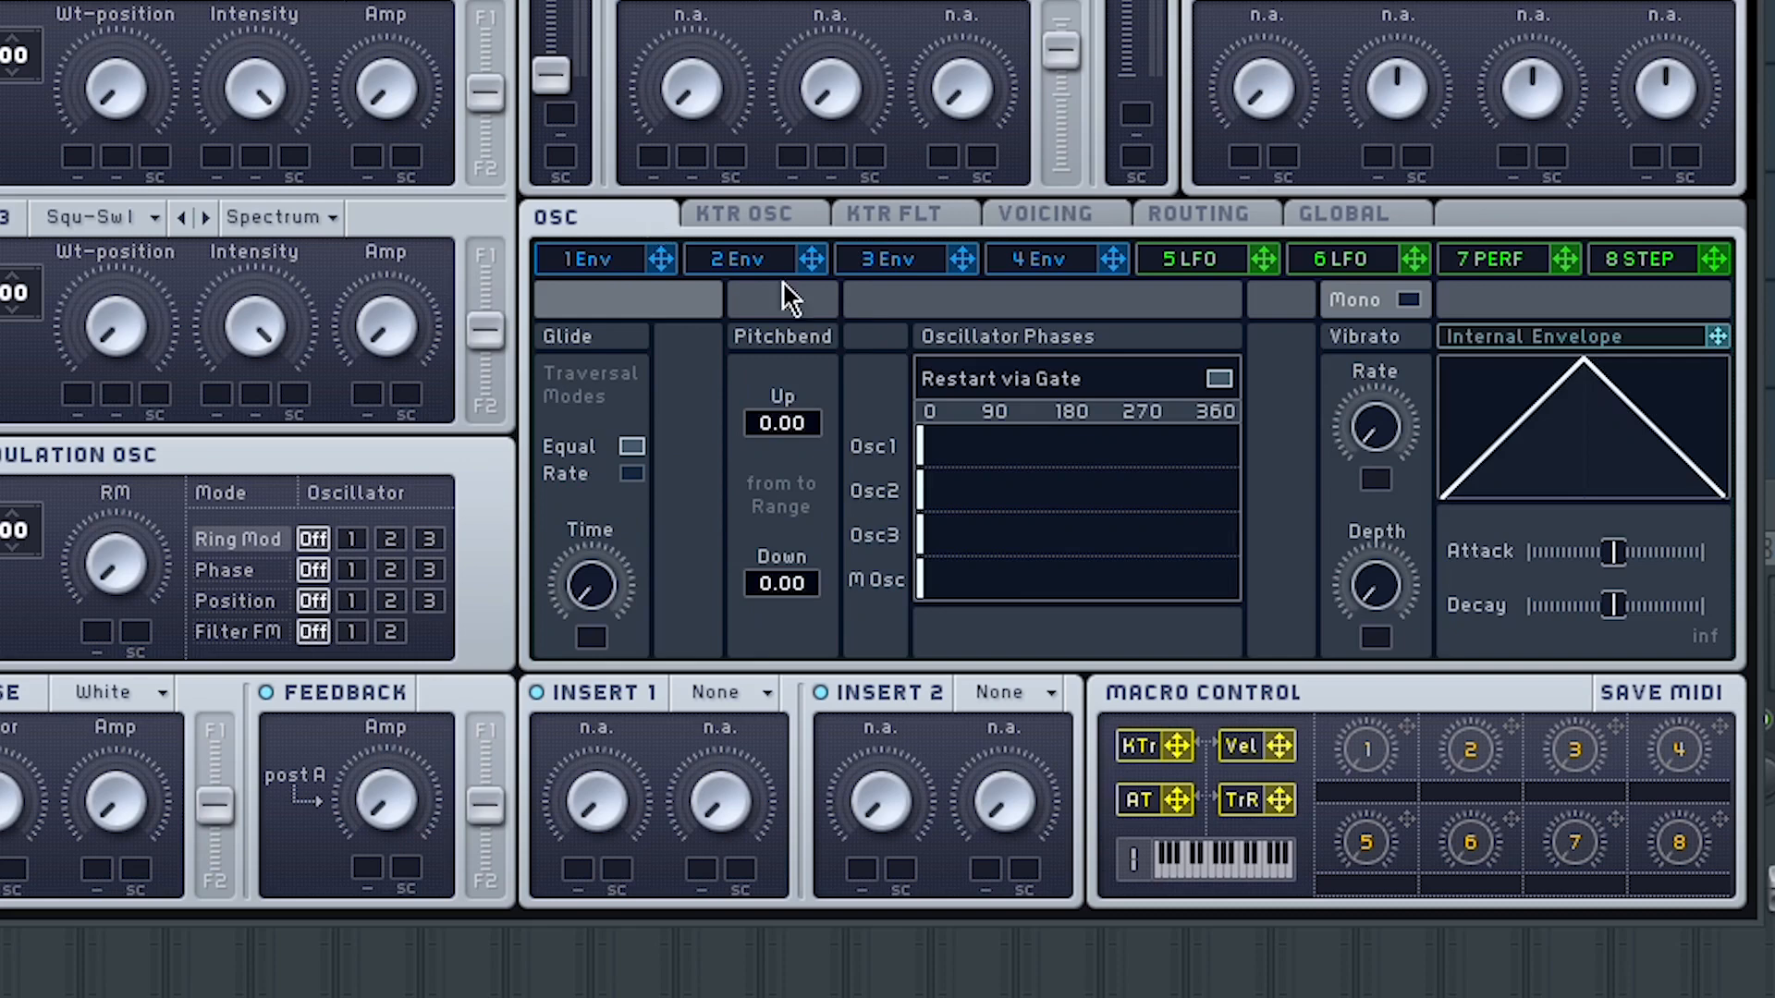
left_click(1022, 258)
left_click(1257, 267)
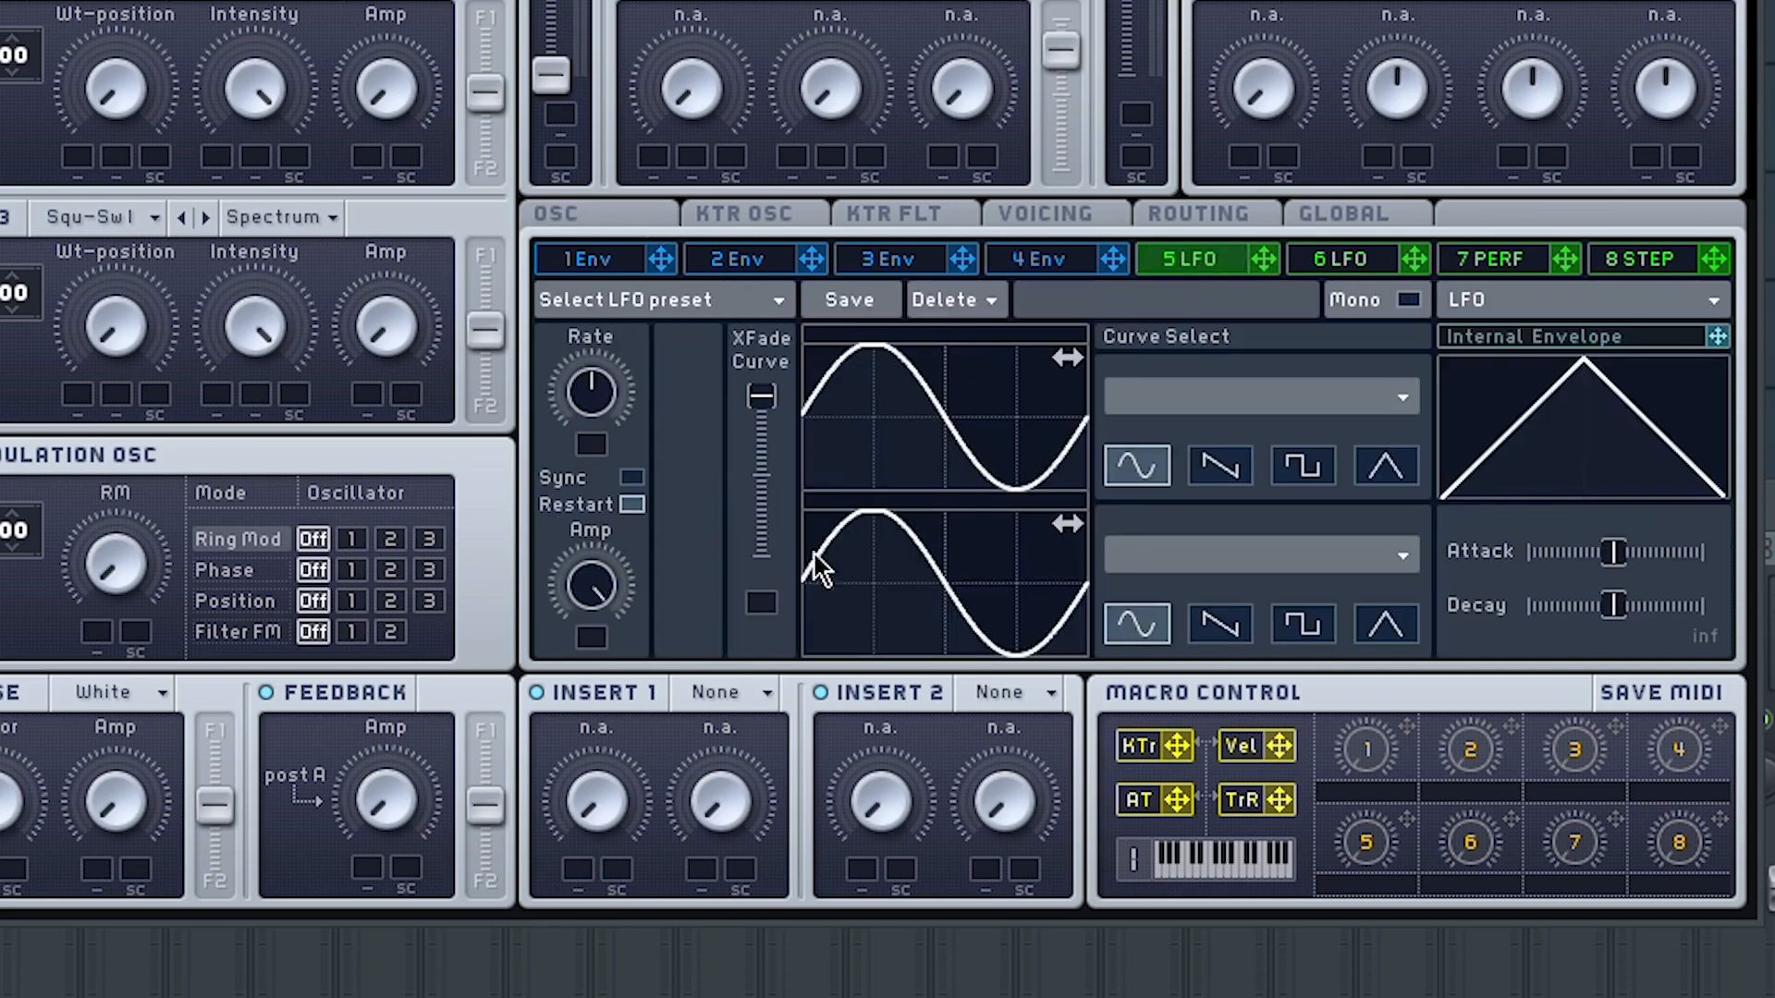
left_click(562, 218)
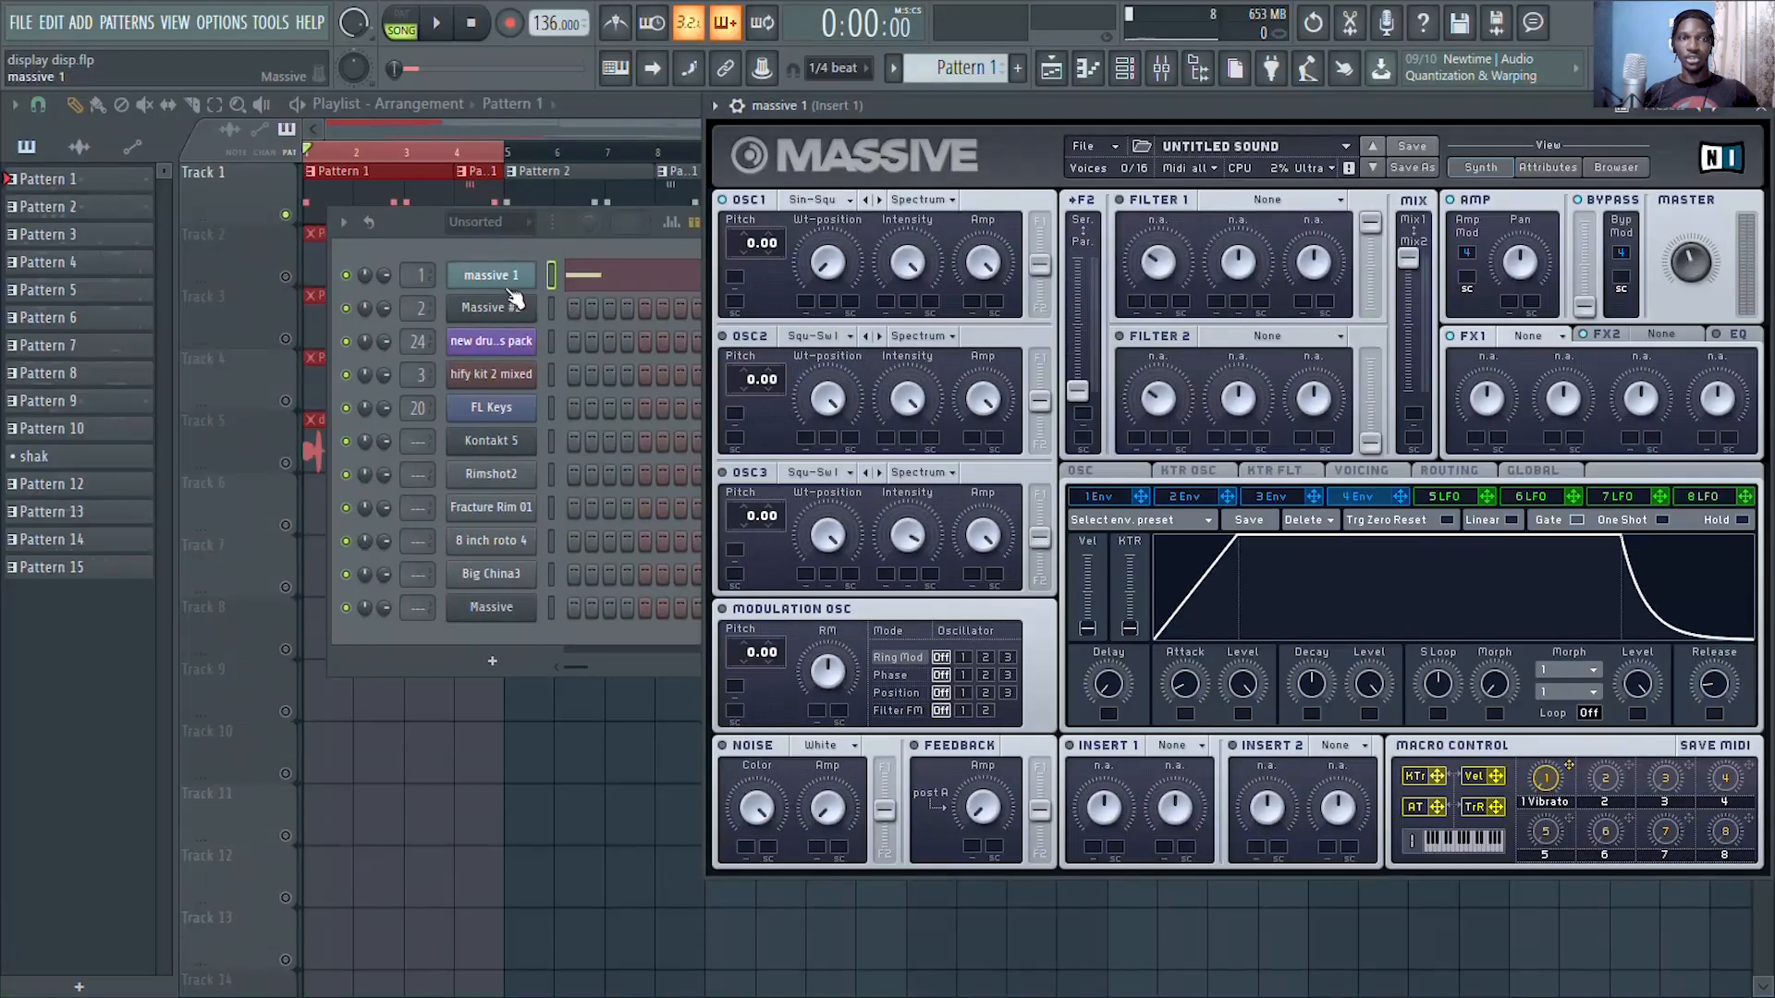
Show massive 1's notes in the piano roll with the Massive editor over them, and play the part
left_click(634, 277)
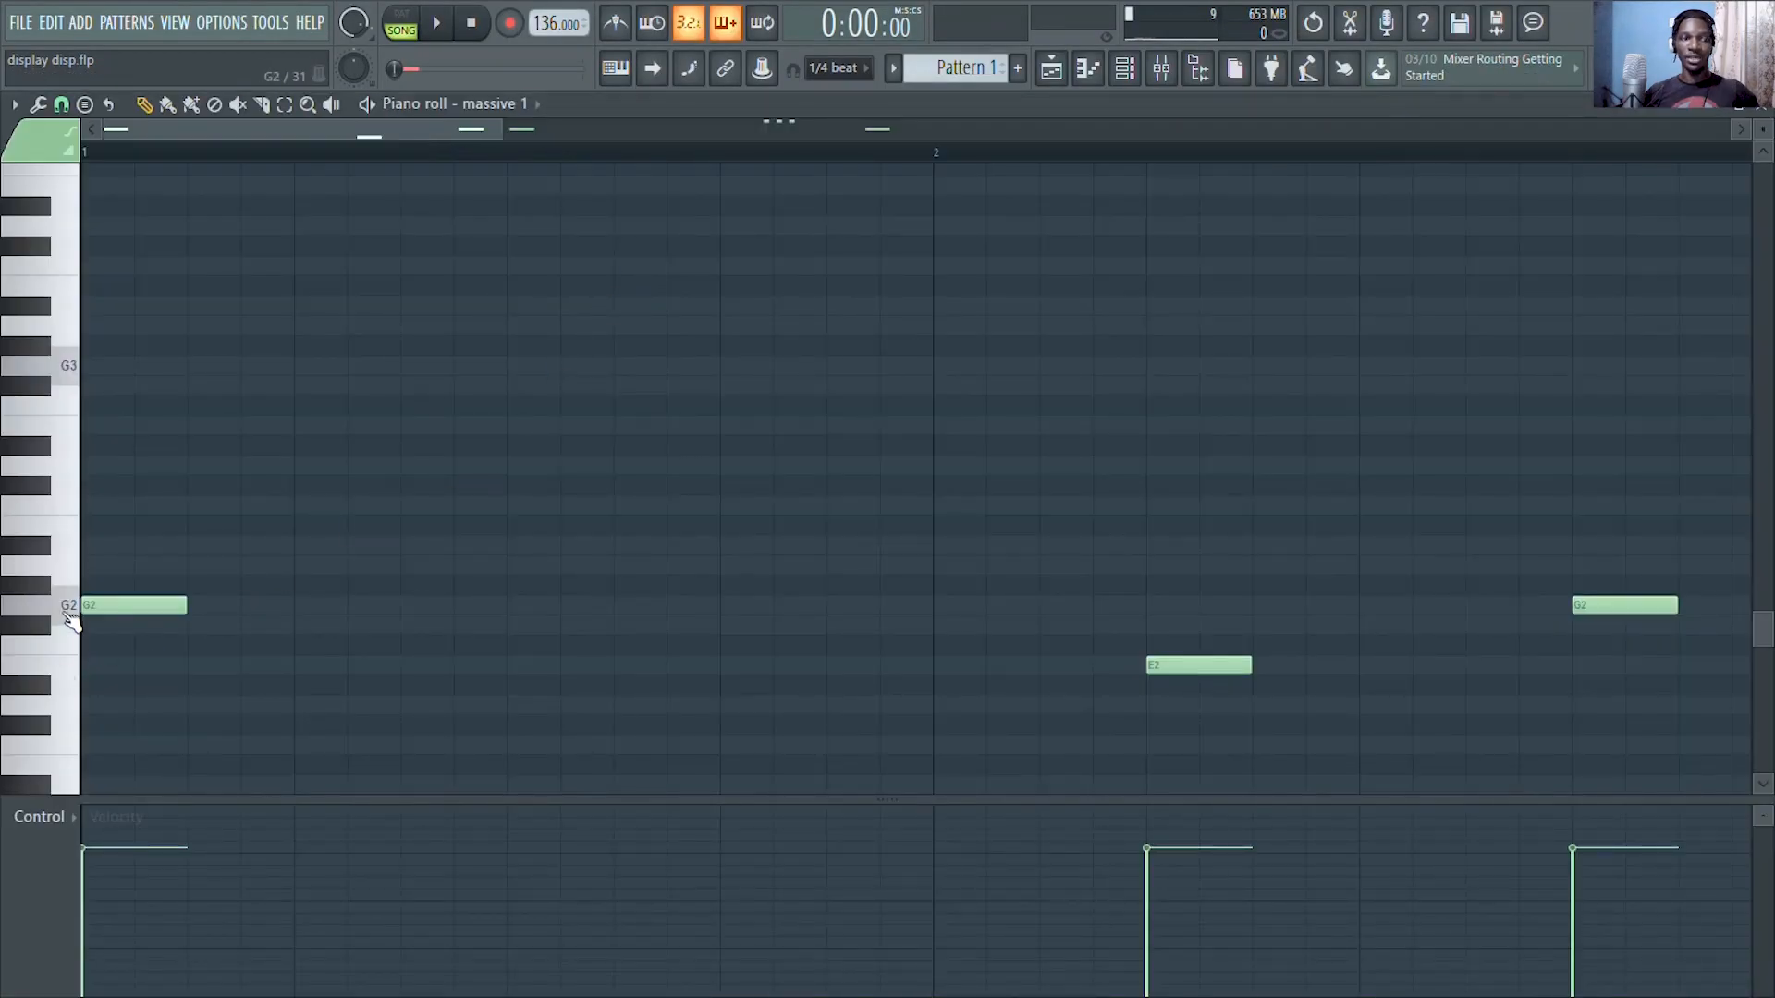
left_click(1126, 72)
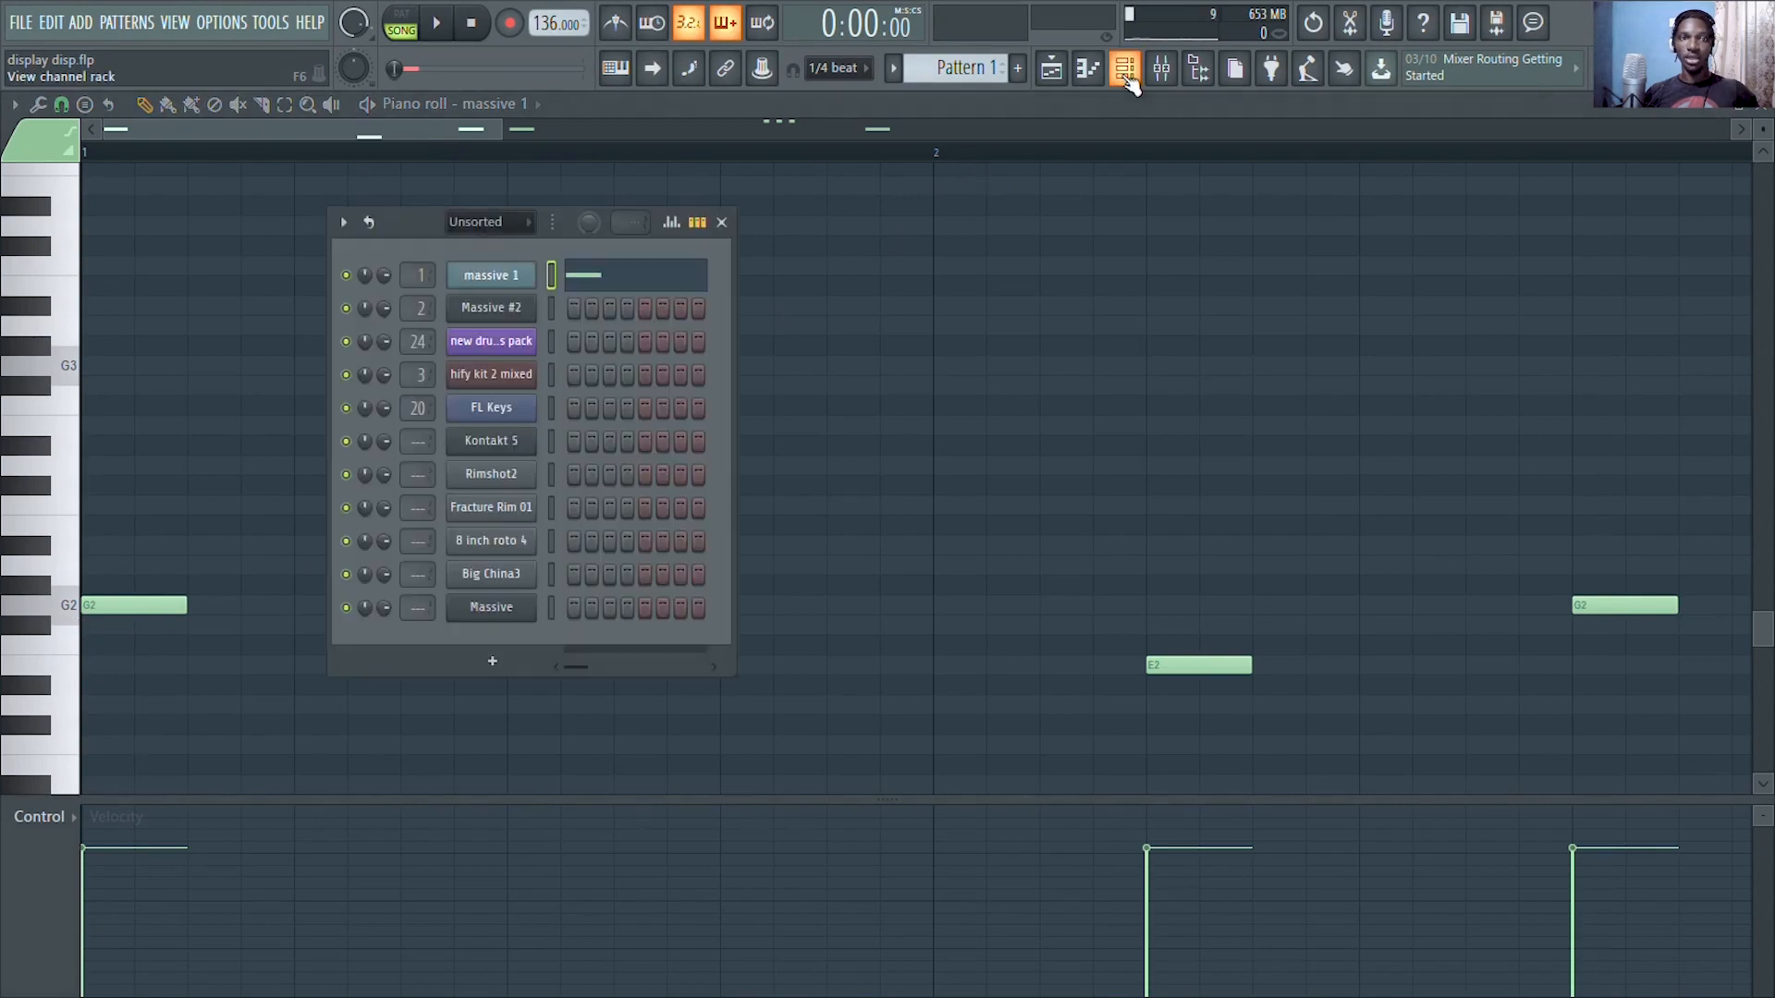
left_click(1127, 72)
left_click(1126, 72)
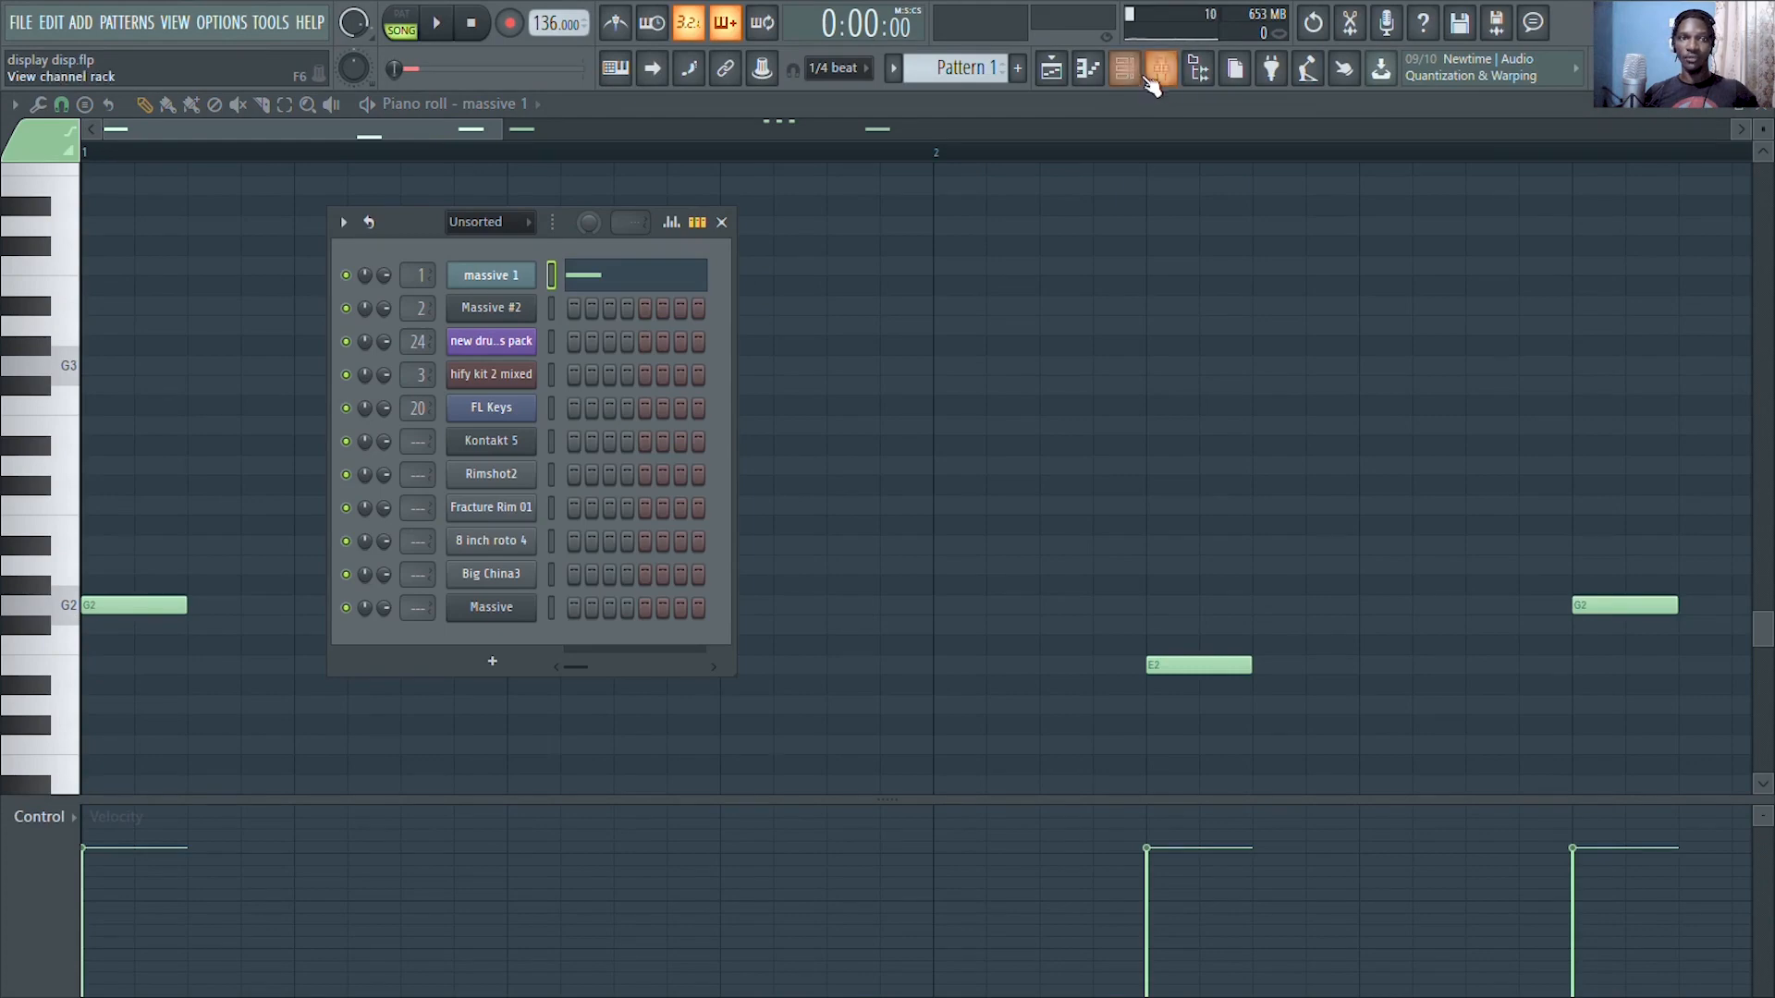
left_click(497, 277)
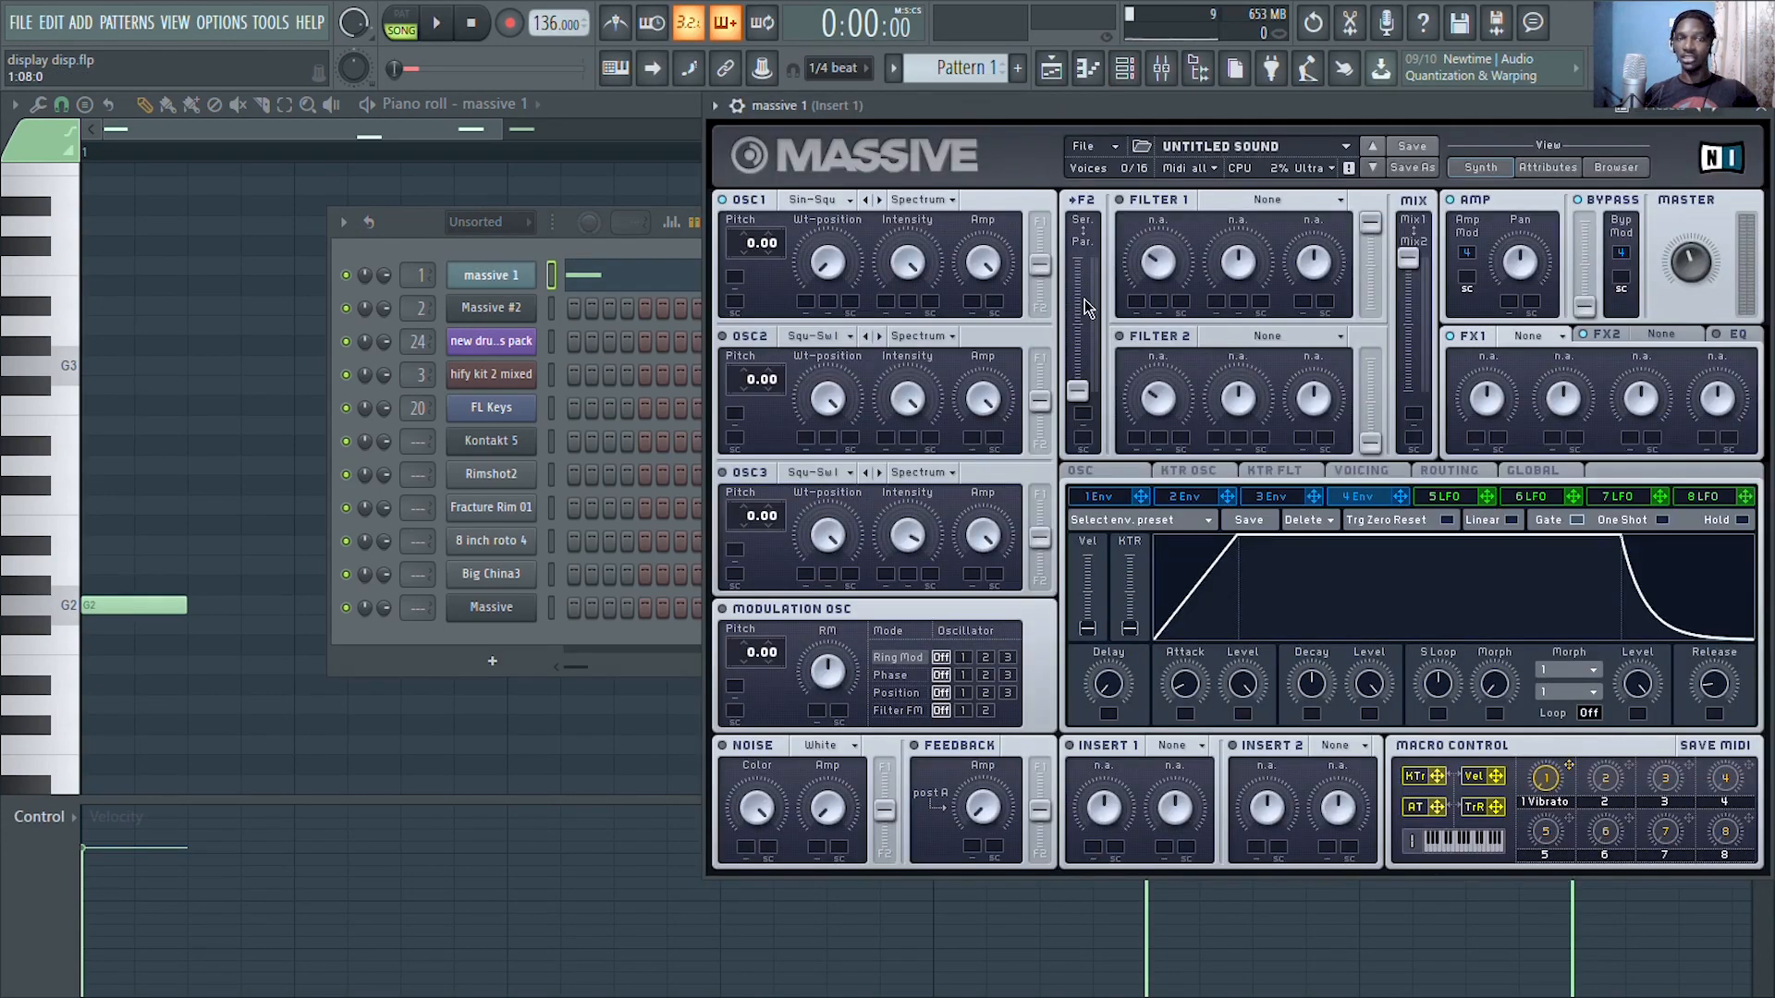
key("space")
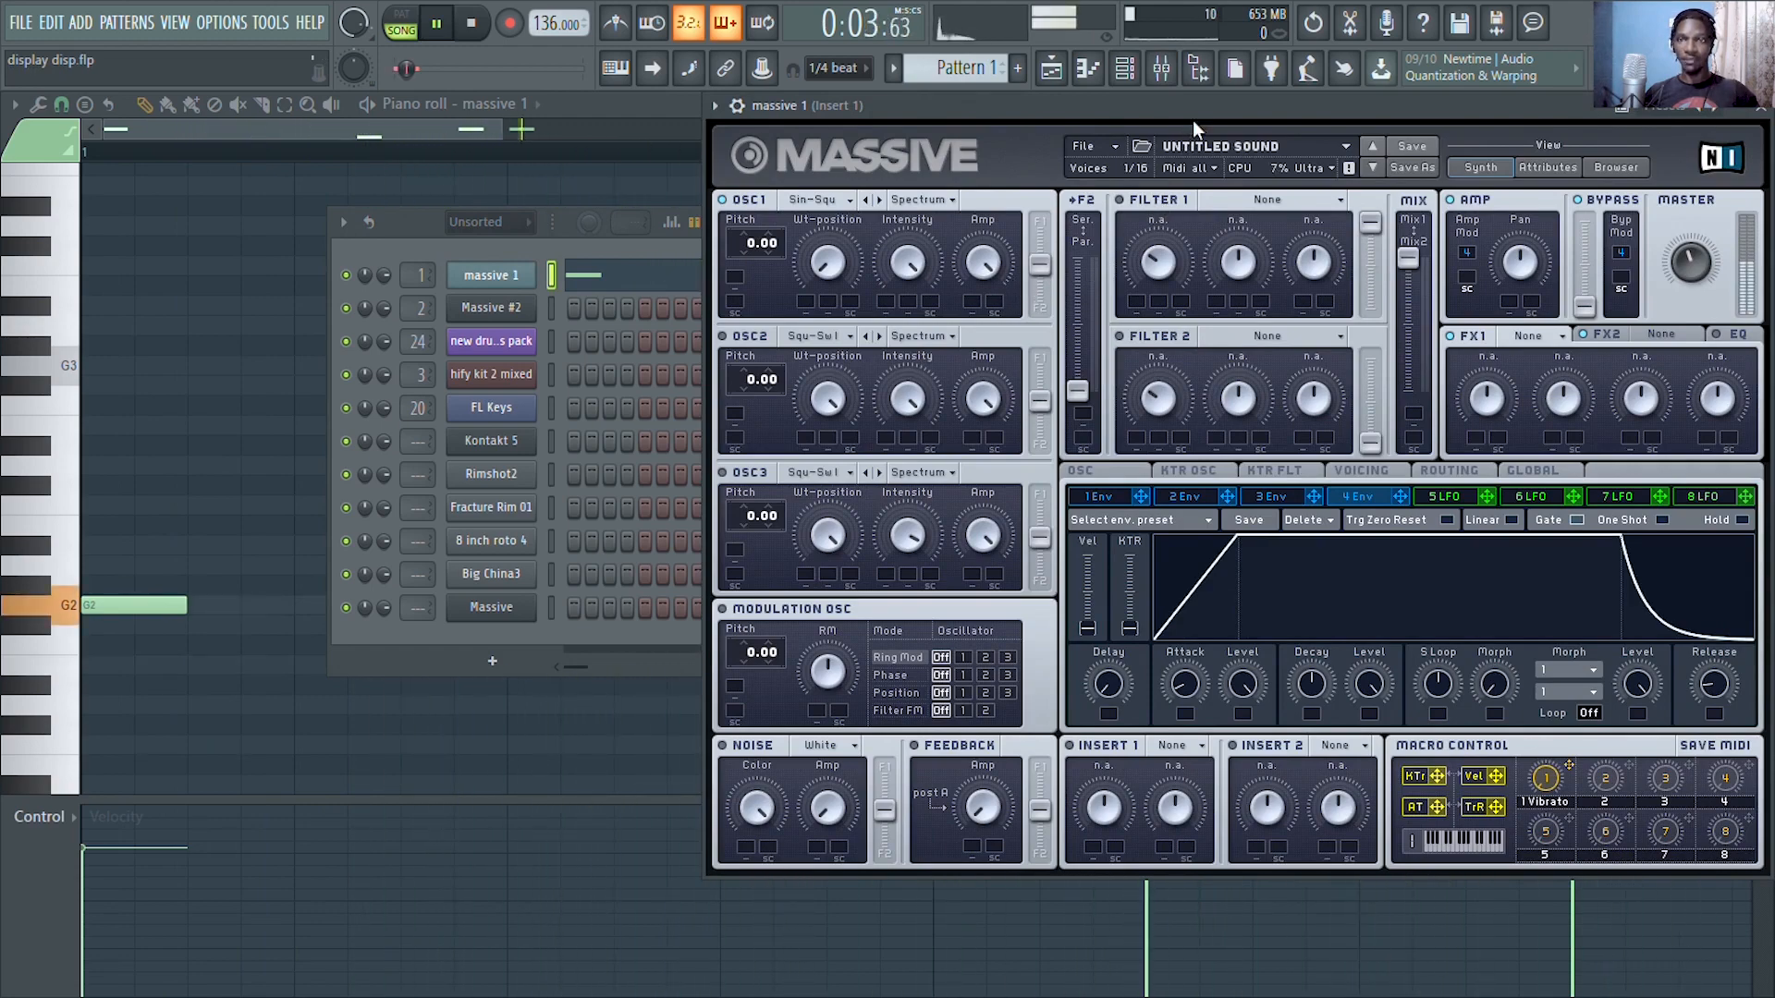
key("space")
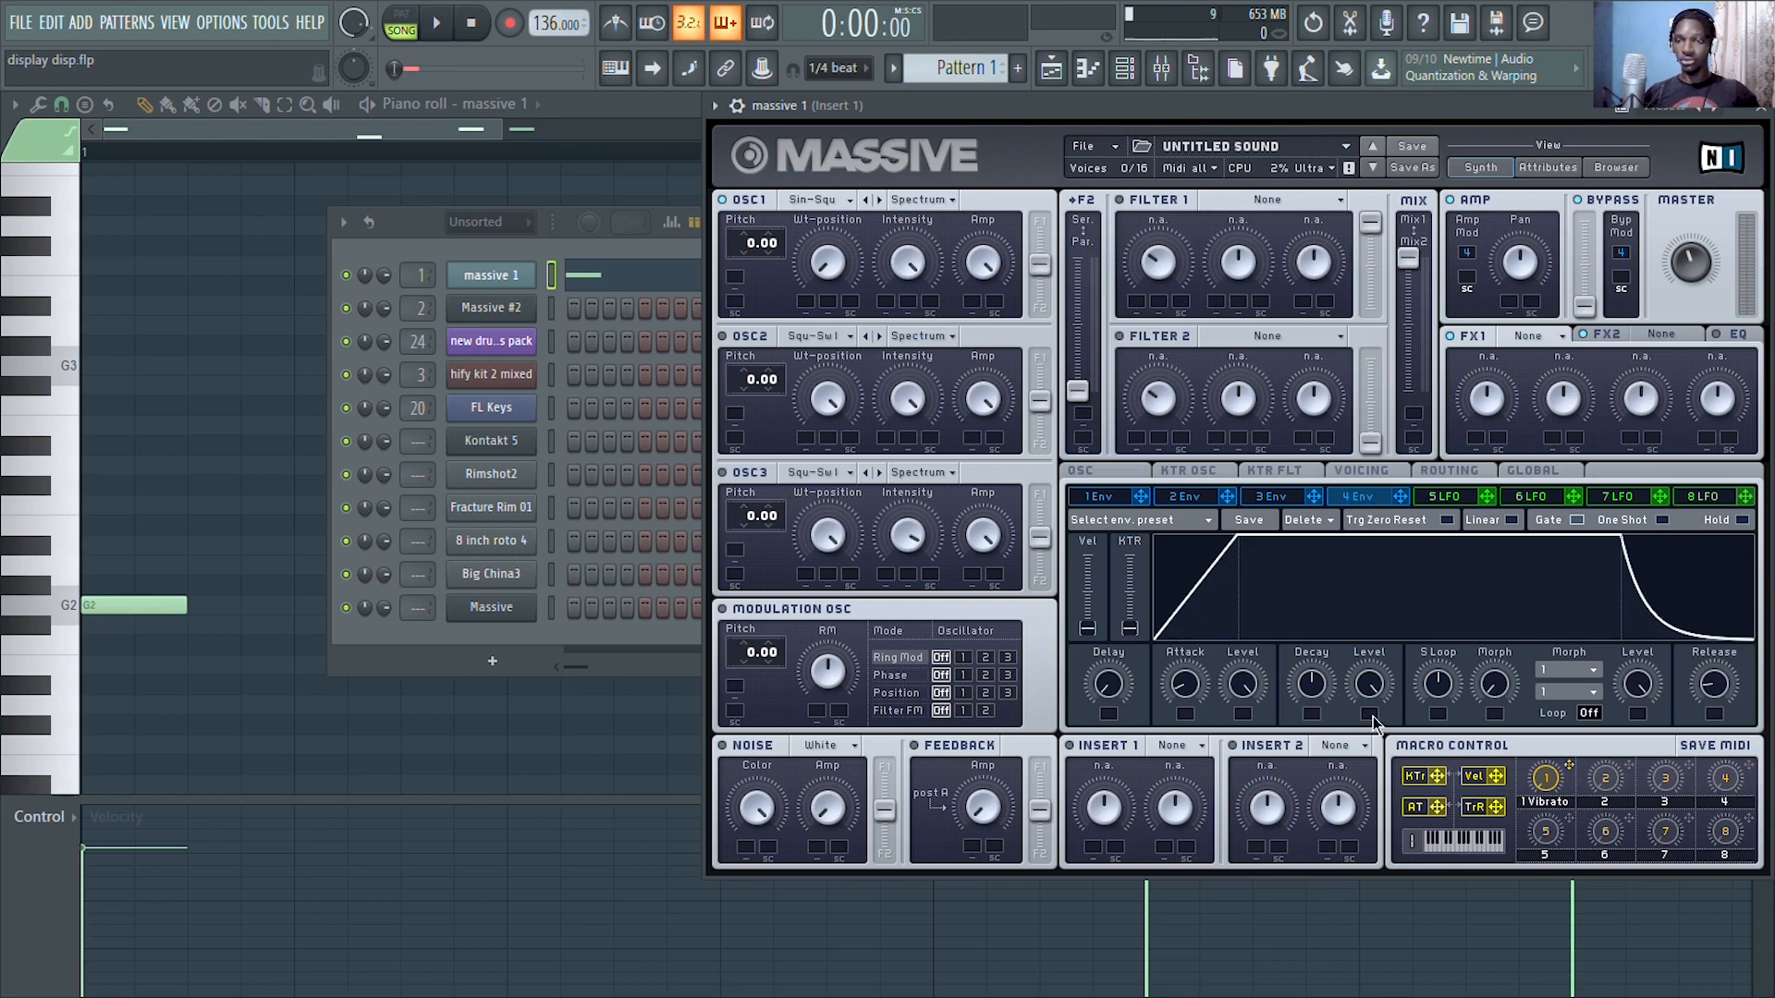
Try envelope 4's decay level at full and near zero, and leave it moderately below full
left_click_drag(1377, 692, 1368, 731)
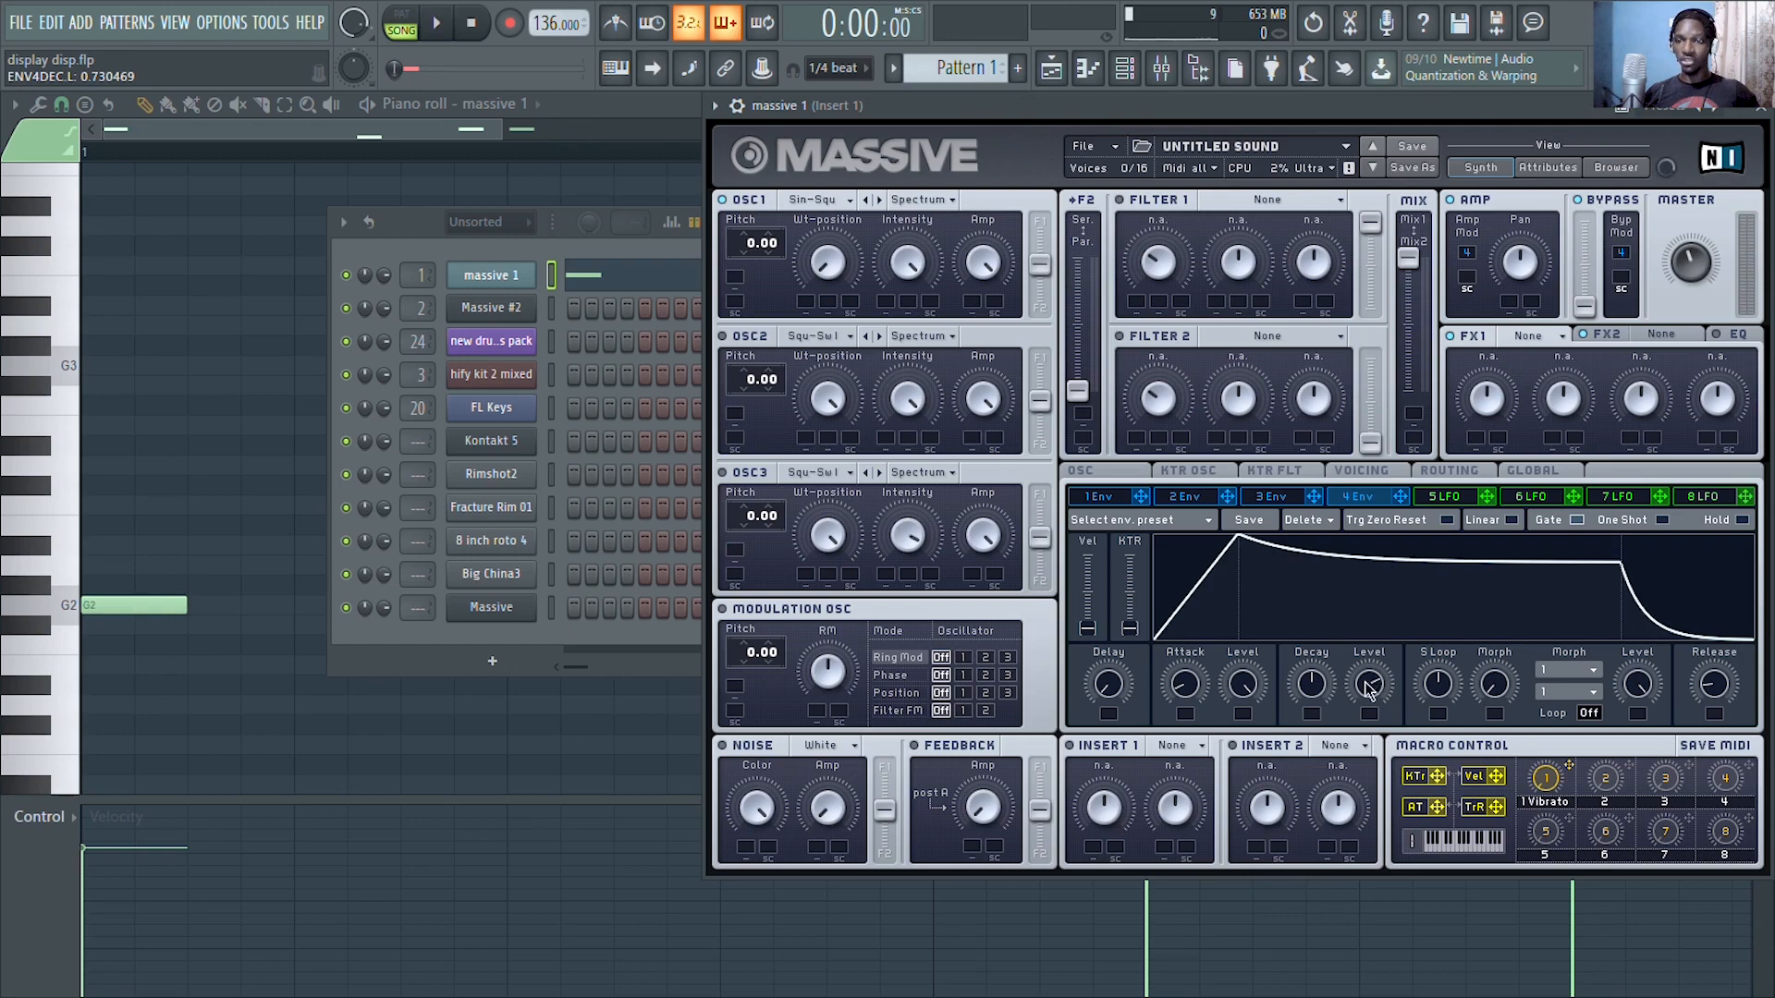
left_click_drag(1373, 700, 1391, 617)
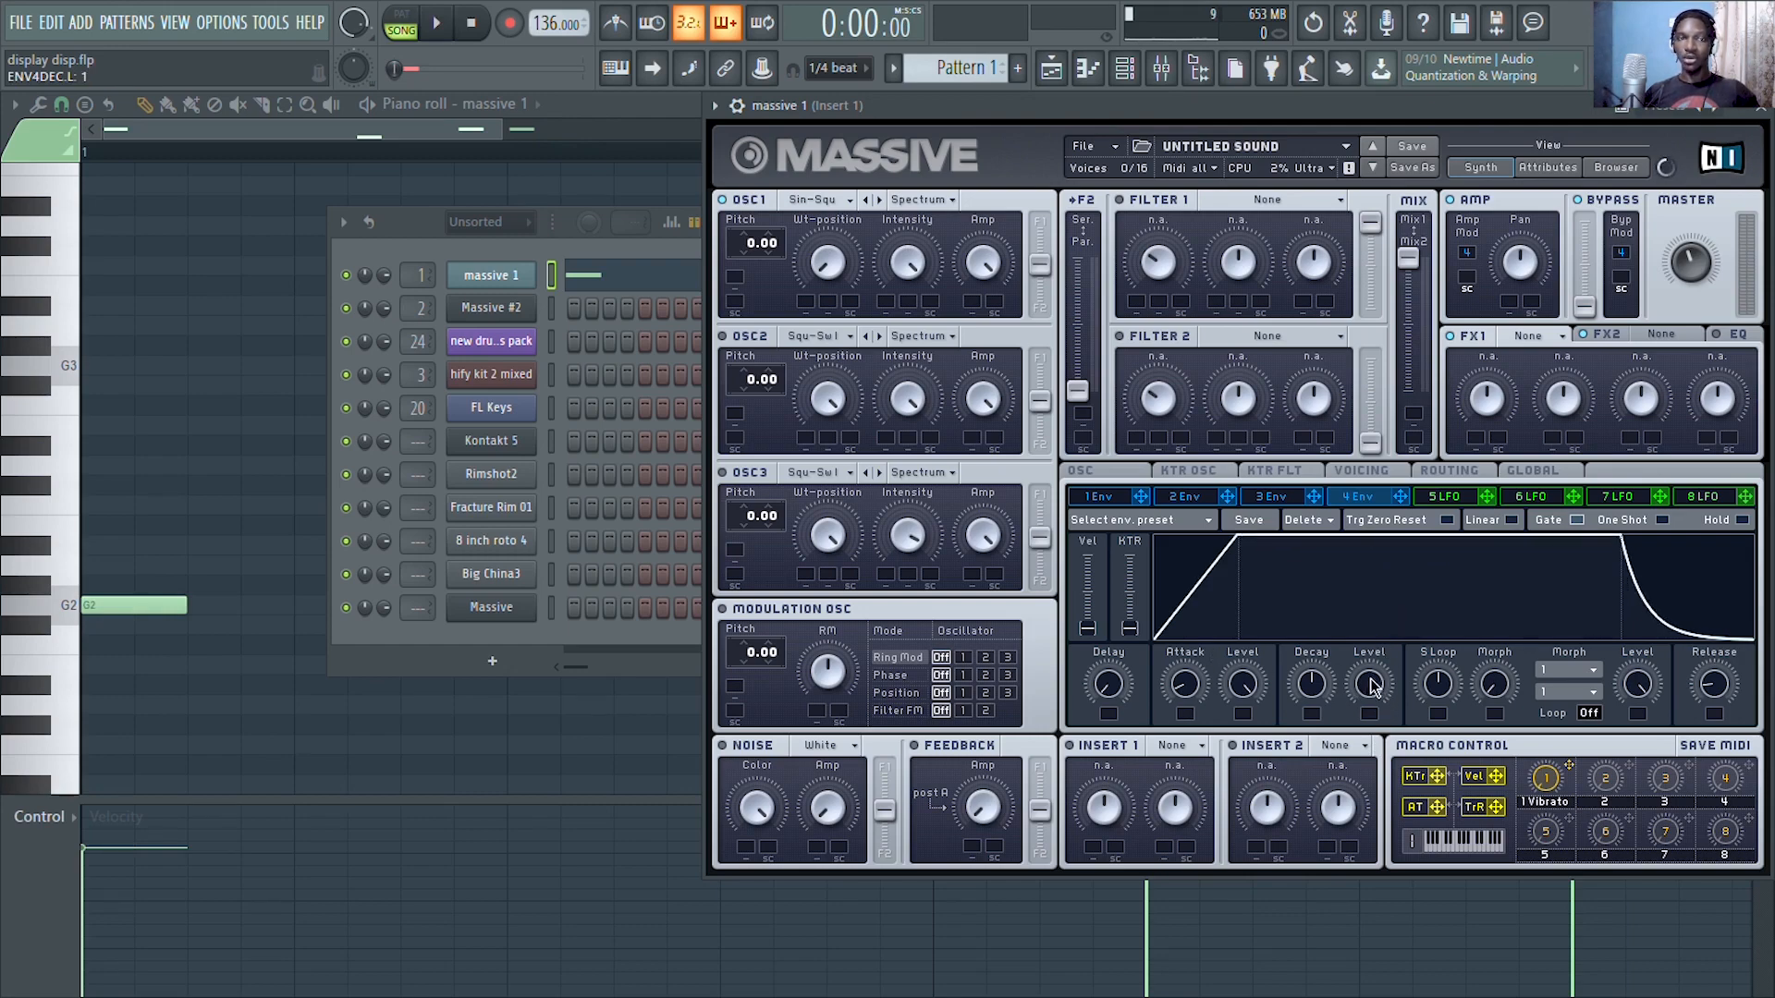
left_click_drag(1369, 692, 1313, 924)
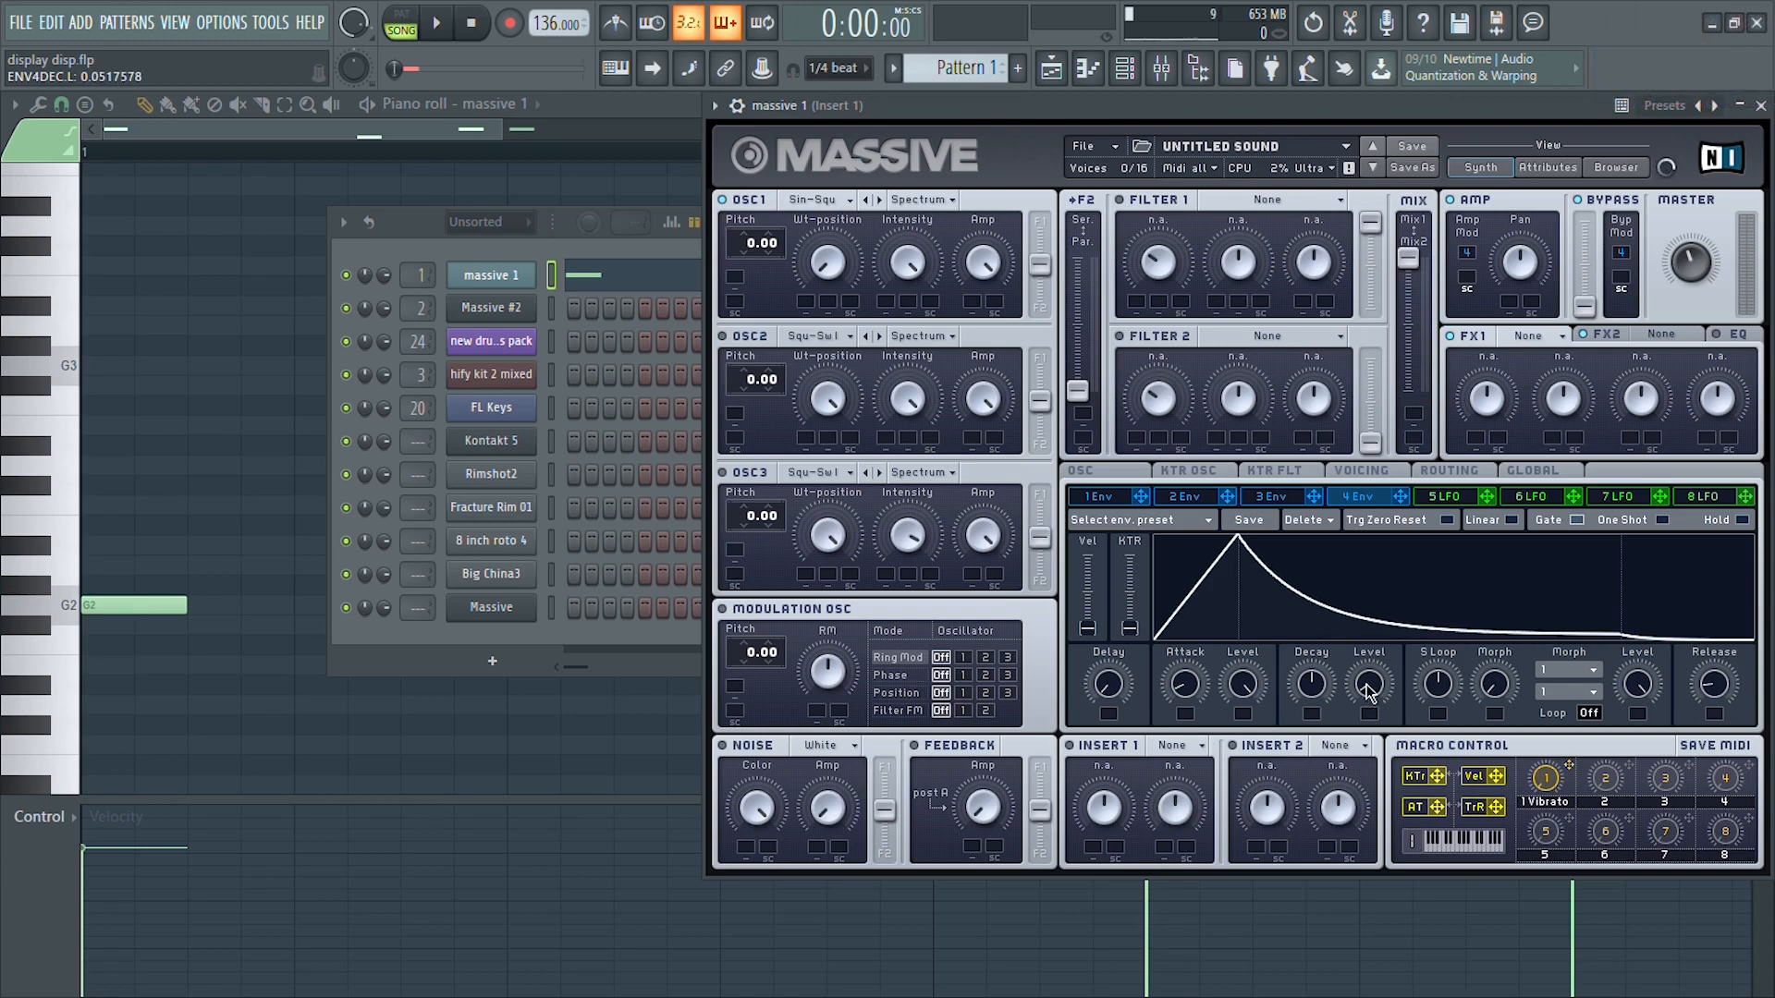
left_click_drag(1375, 700, 1387, 612)
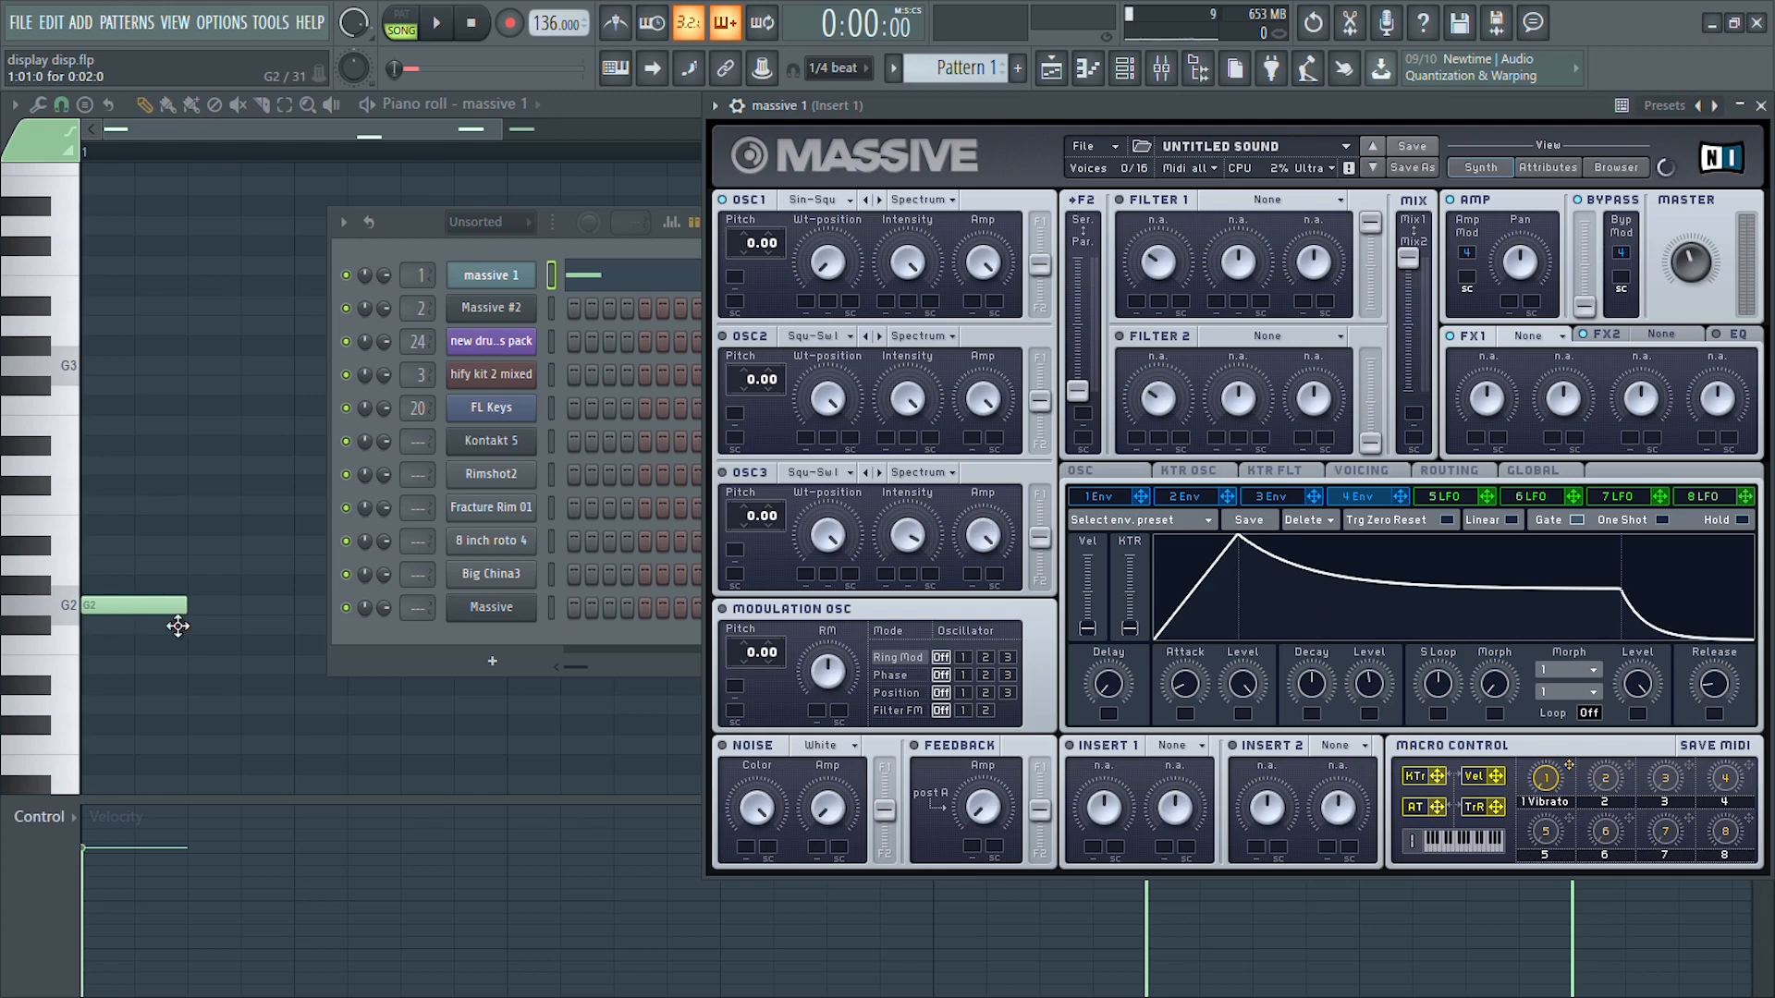
left_click_drag(1384, 703, 1398, 654)
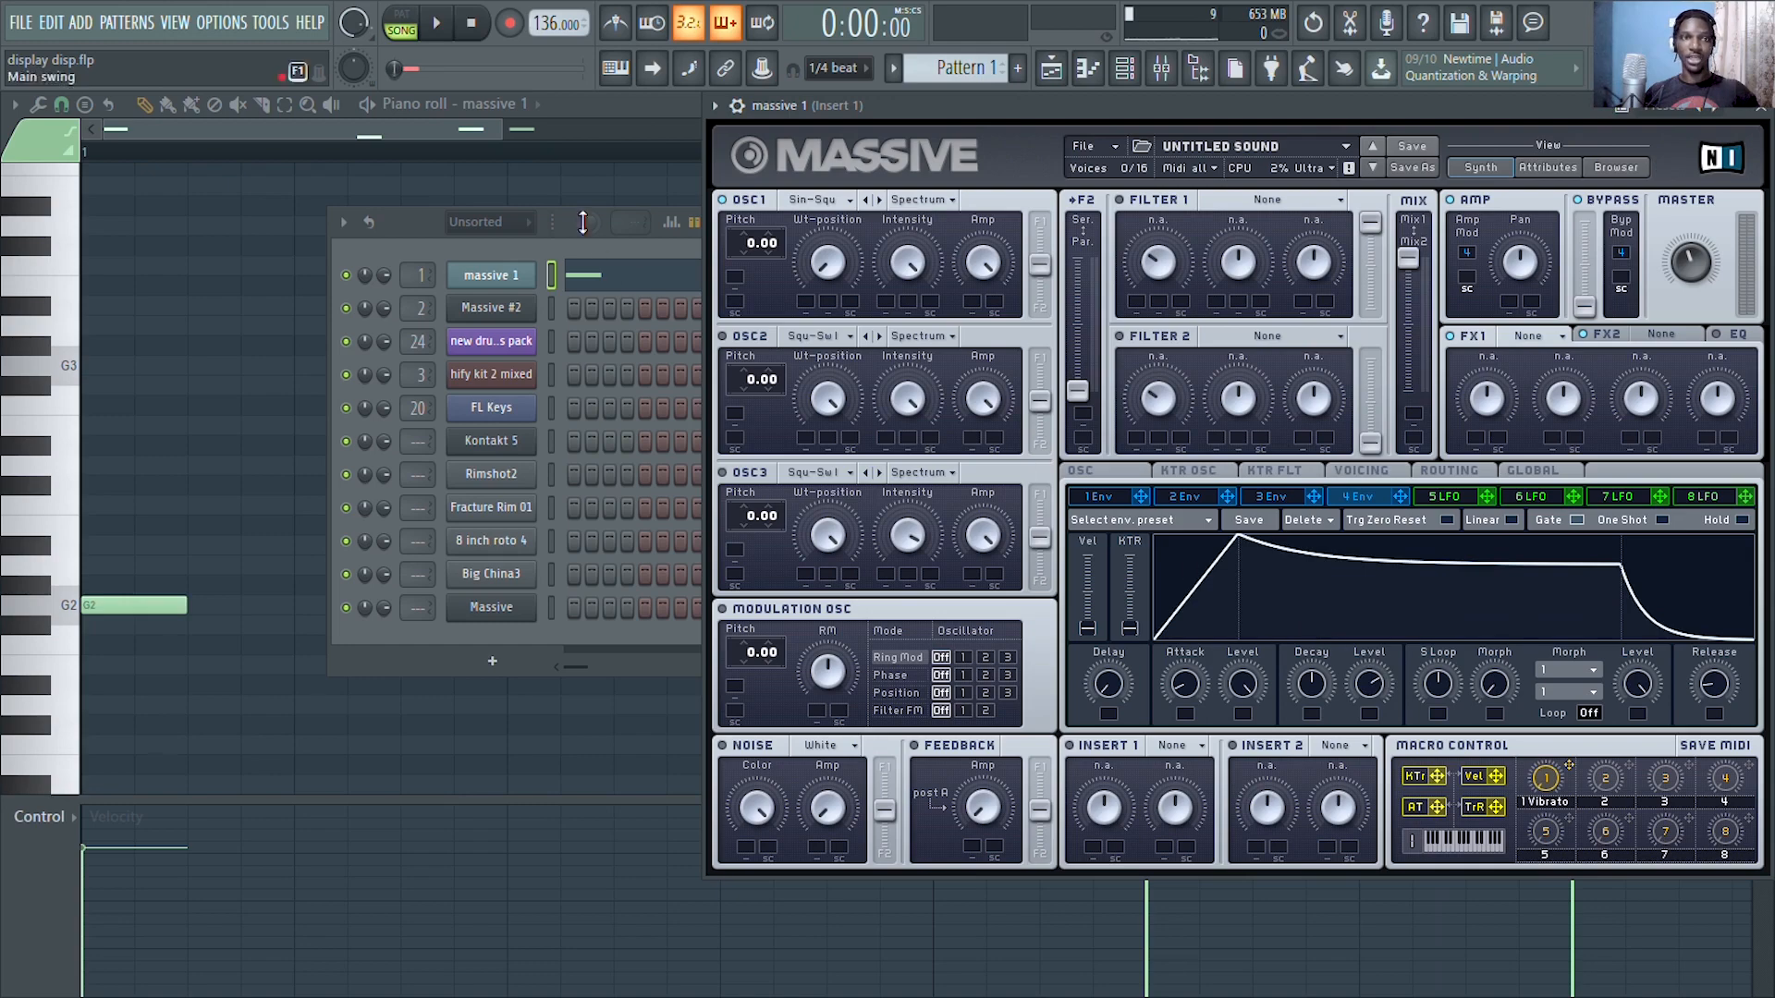
Play the bass part to hear the lowered decay level and reposition the Massive window
key("space")
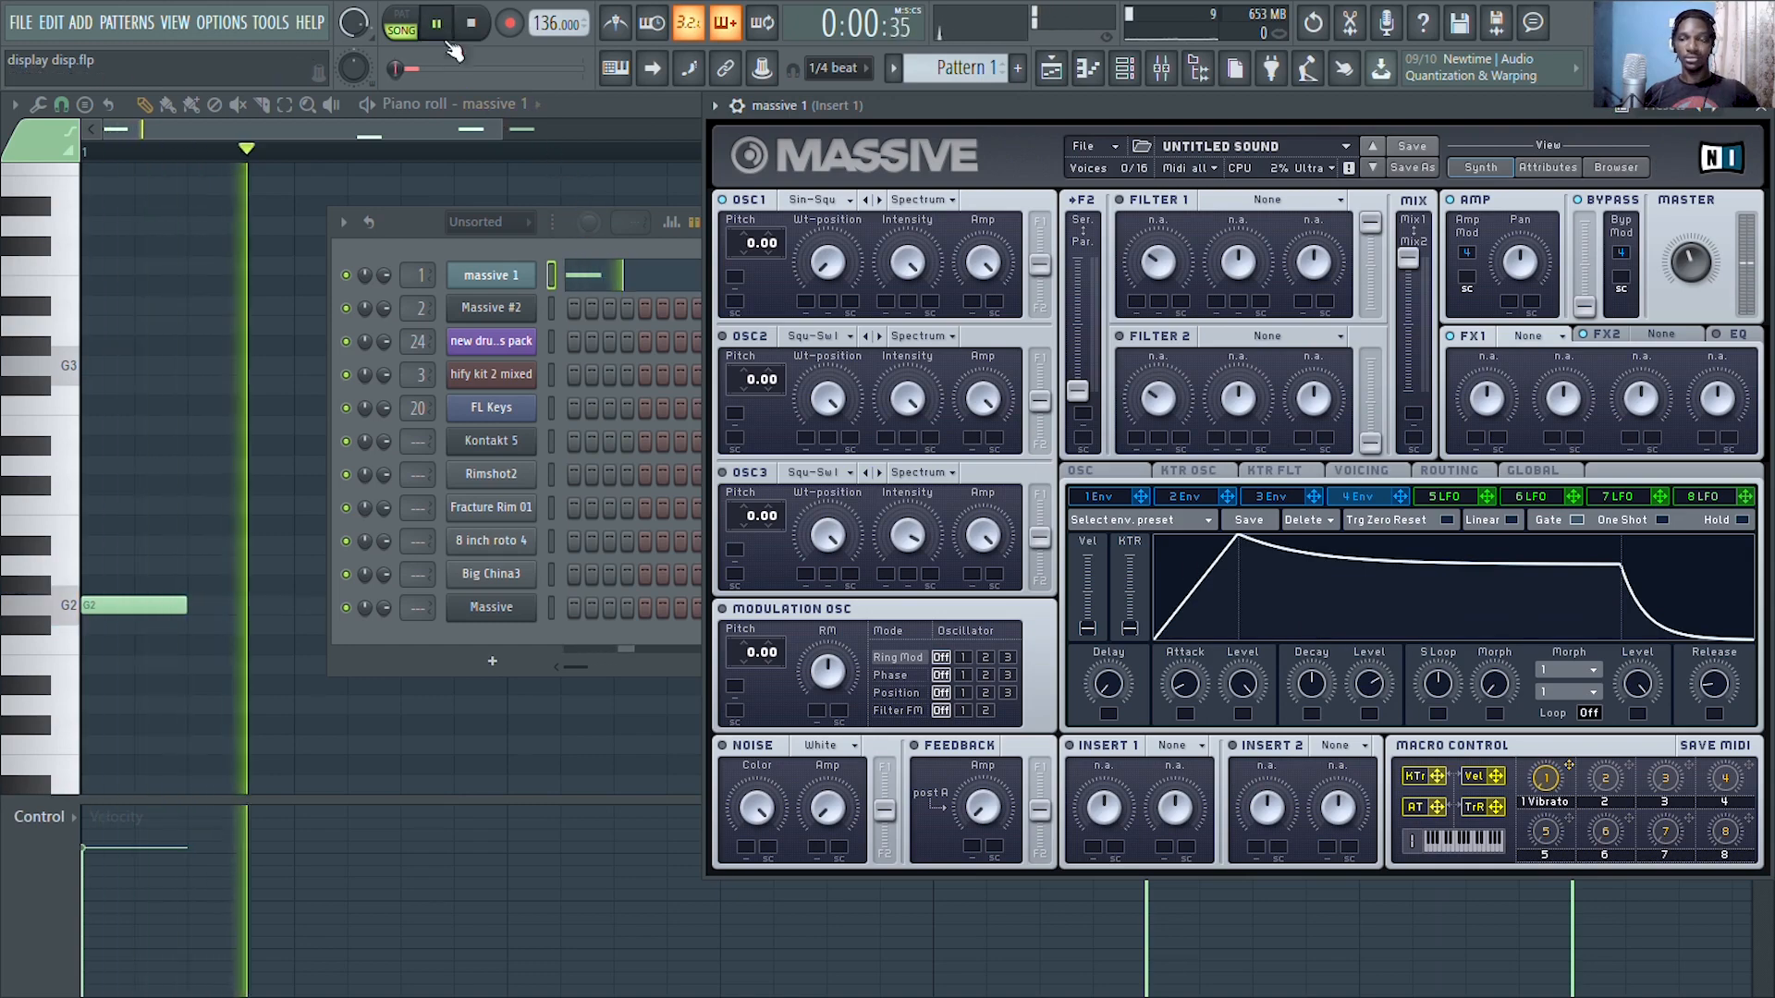
left_click_drag(1214, 113, 978, 170)
key("space")
left_click_drag(1165, 170, 1209, 95)
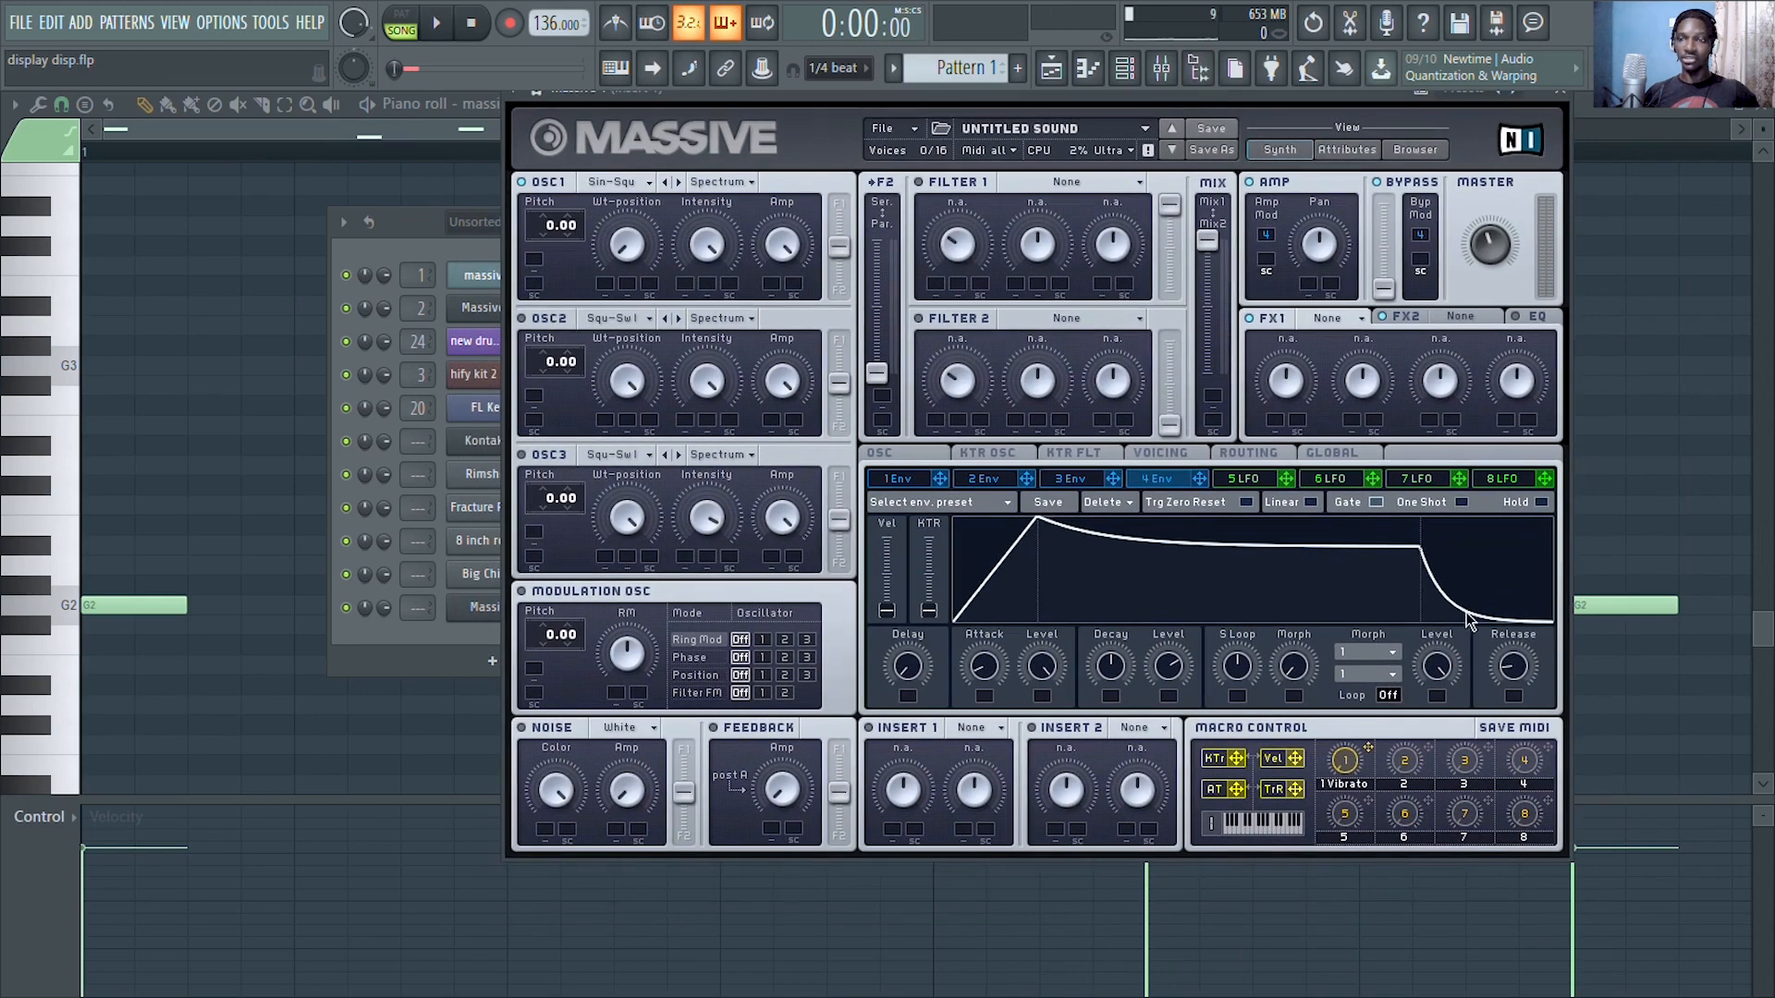
Adjust envelope 4's release, shorten its decay time to about 0.37 and its attack to about 0.02, and play the result
mouse_move(1511, 675)
left_mouse_down()
mouse_move(1537, 564)
mouse_move(1513, 713)
mouse_move(1524, 675)
left_mouse_up()
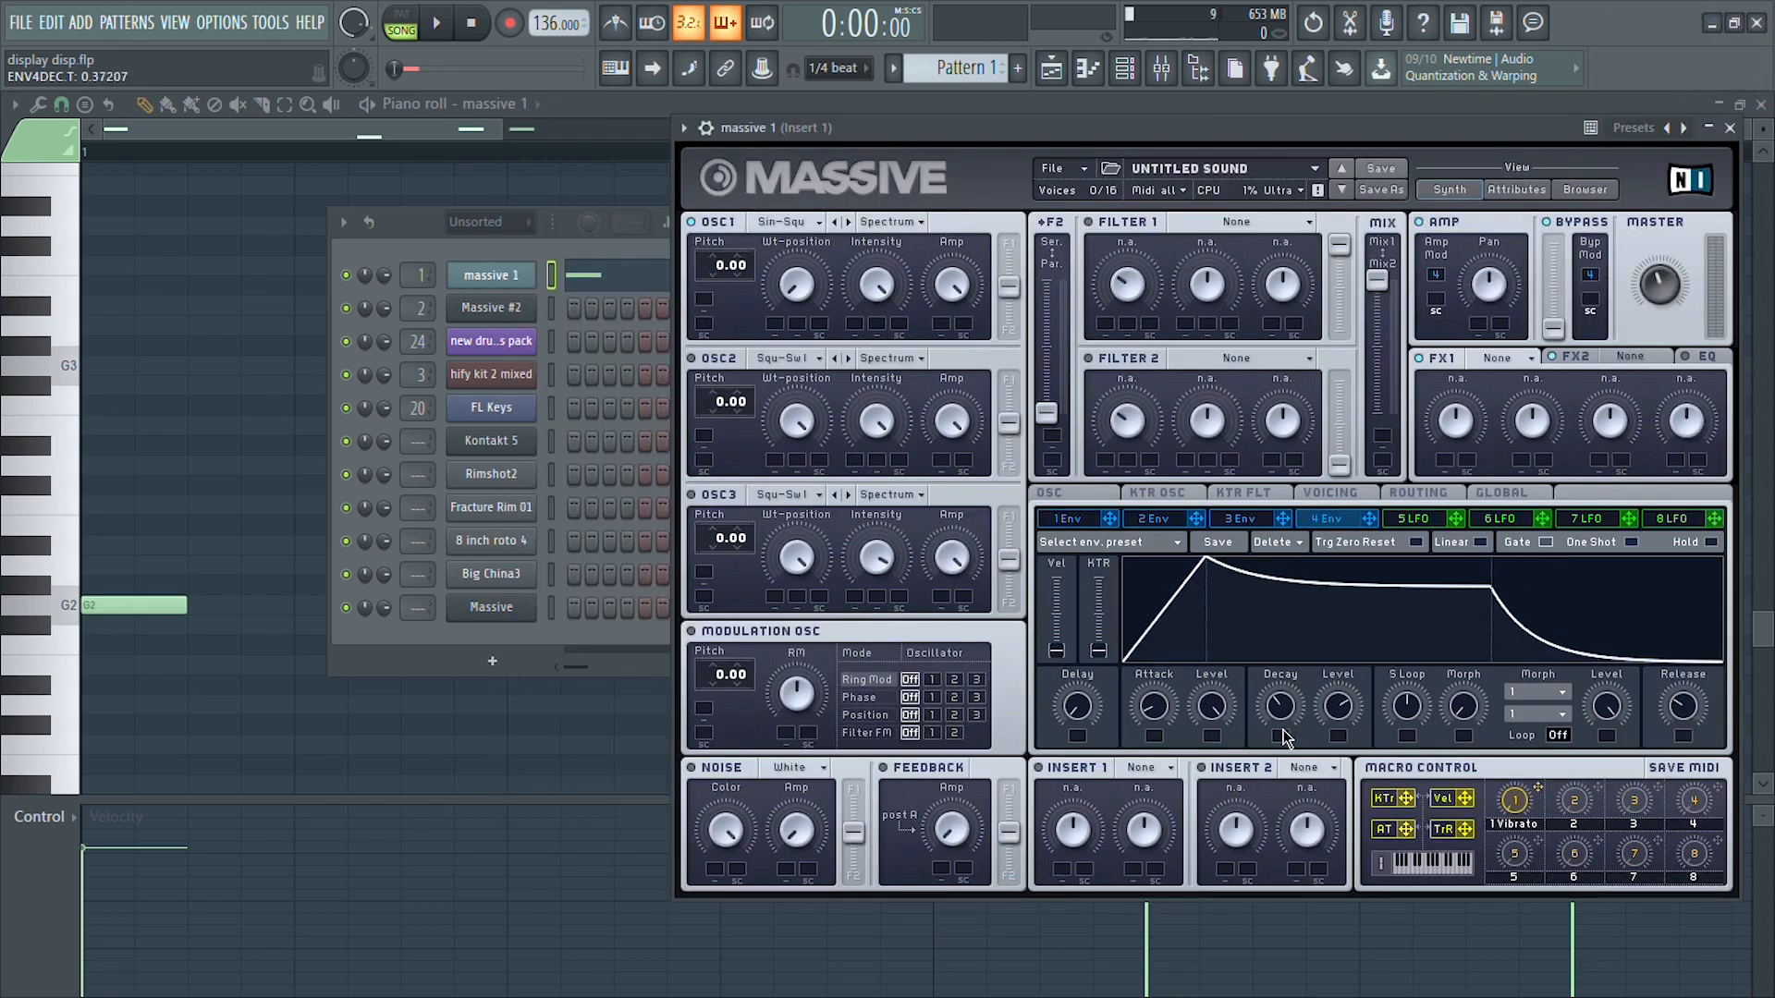
left_click_drag(1172, 716, 1173, 728)
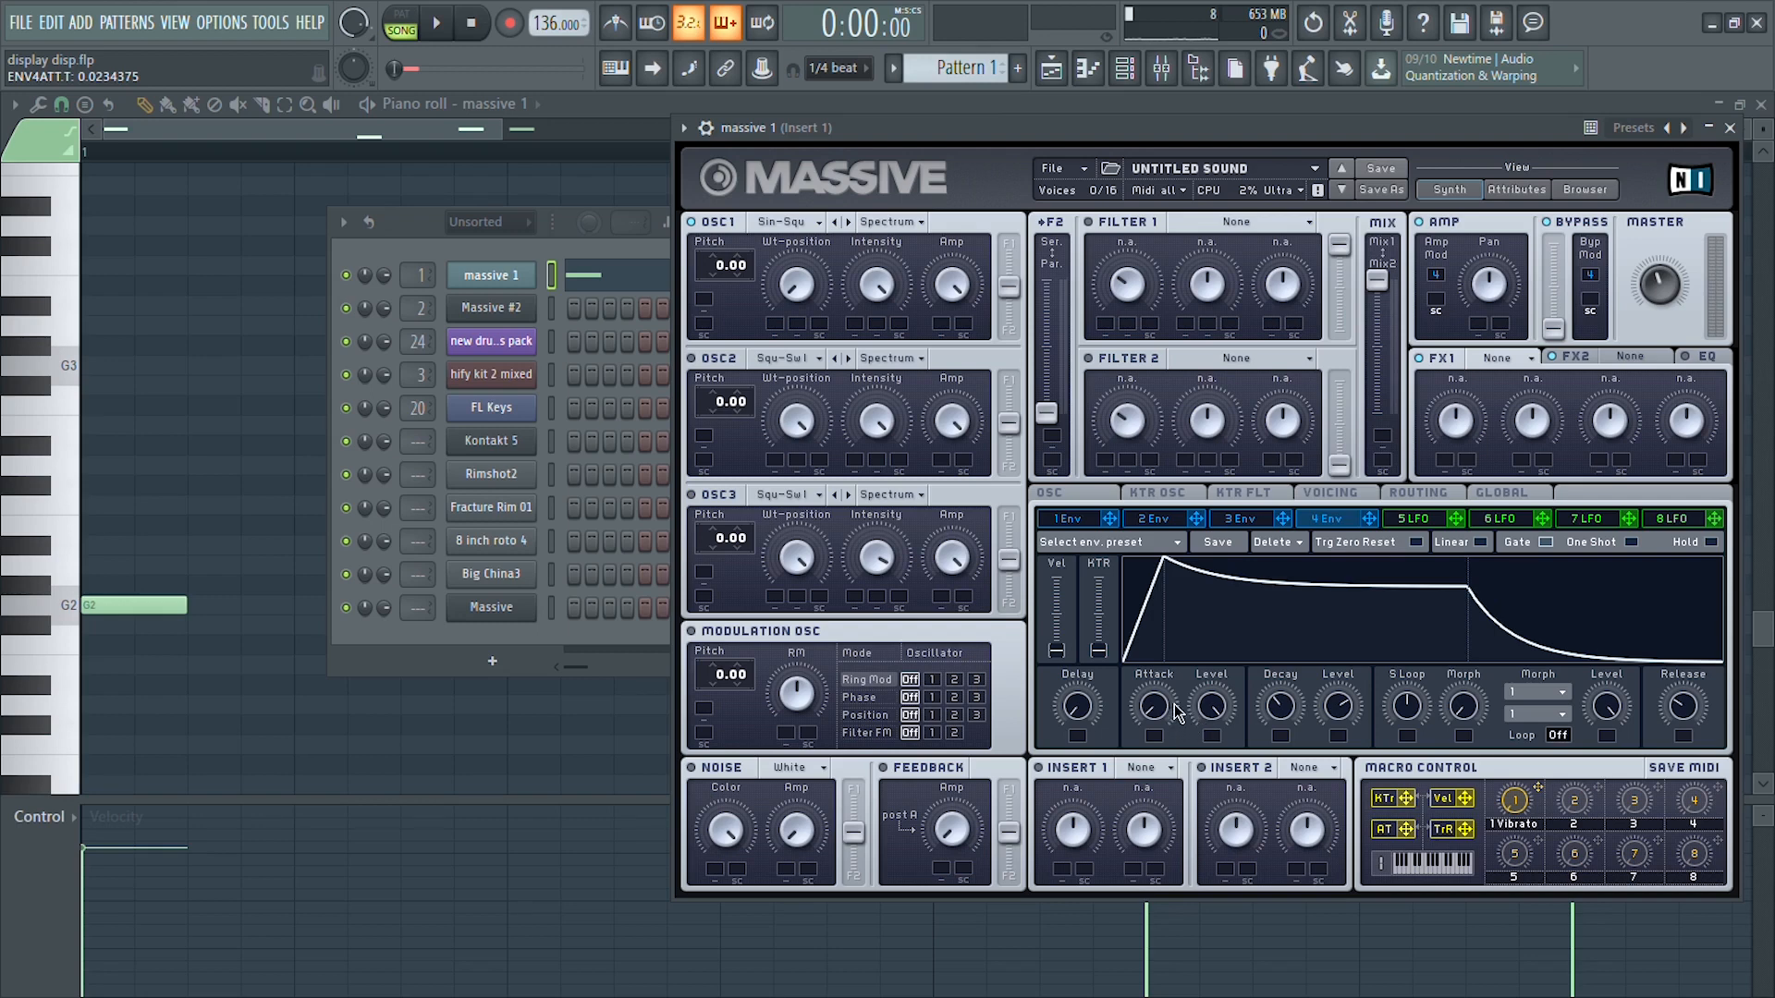
left_click(436, 23)
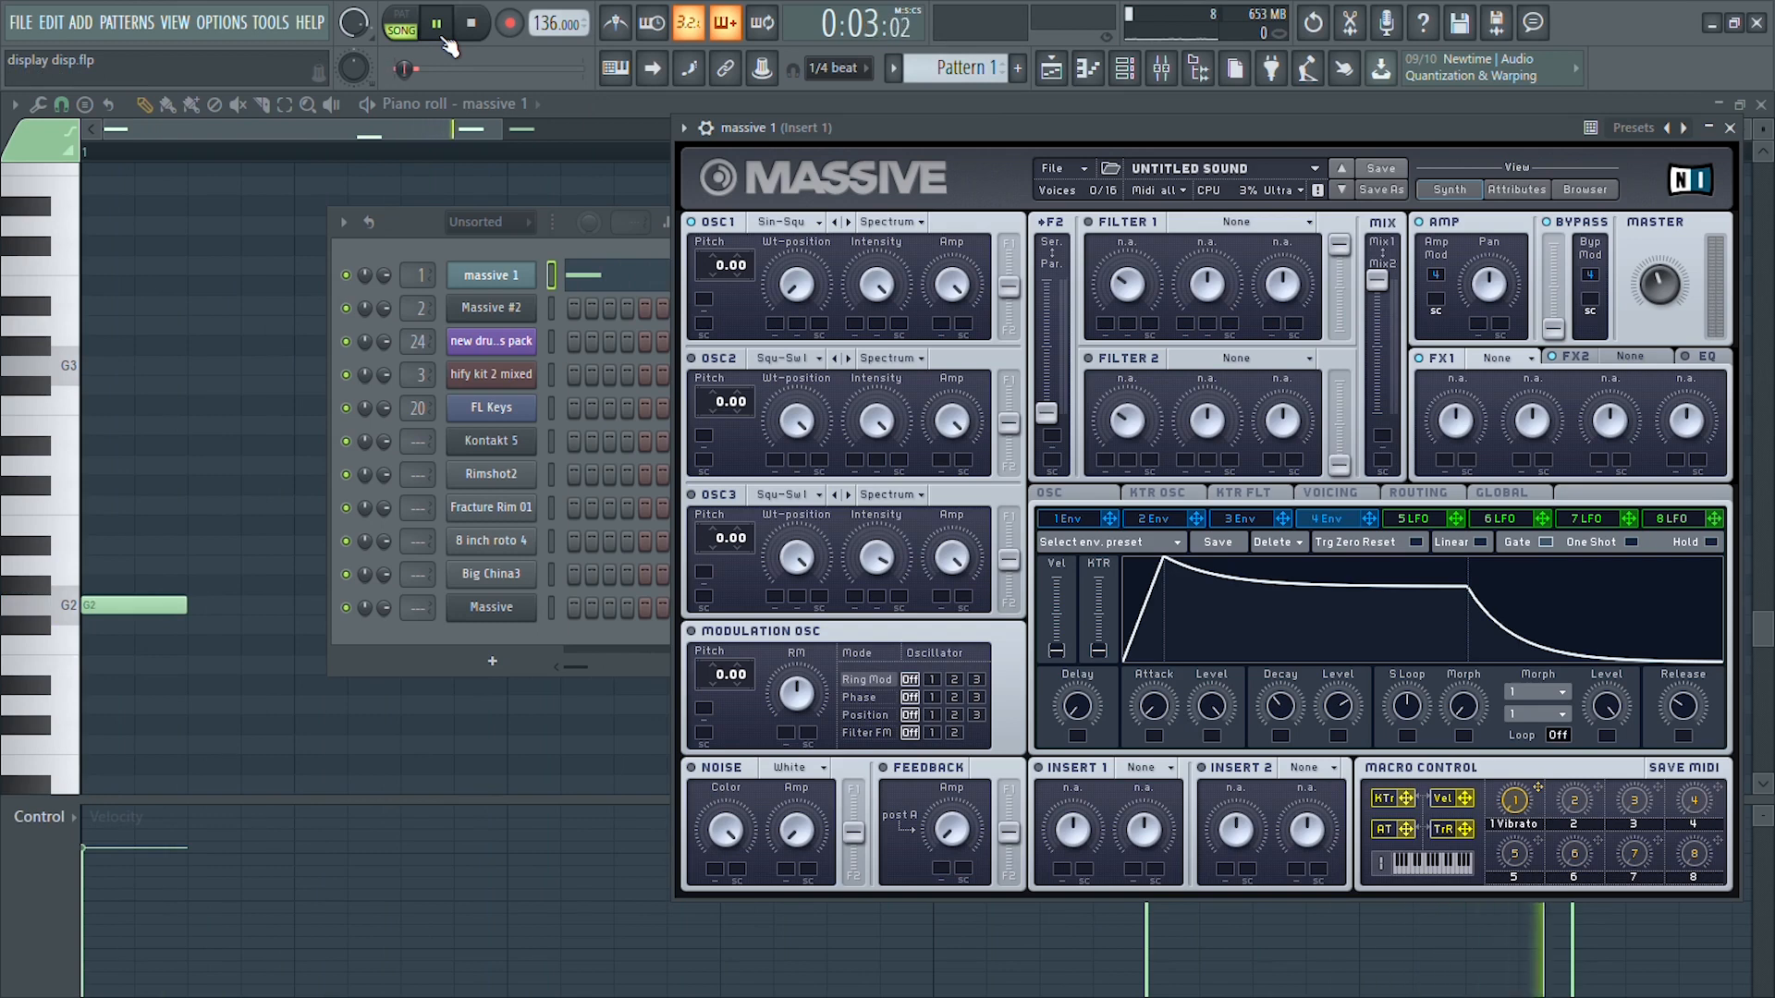
left_click(471, 23)
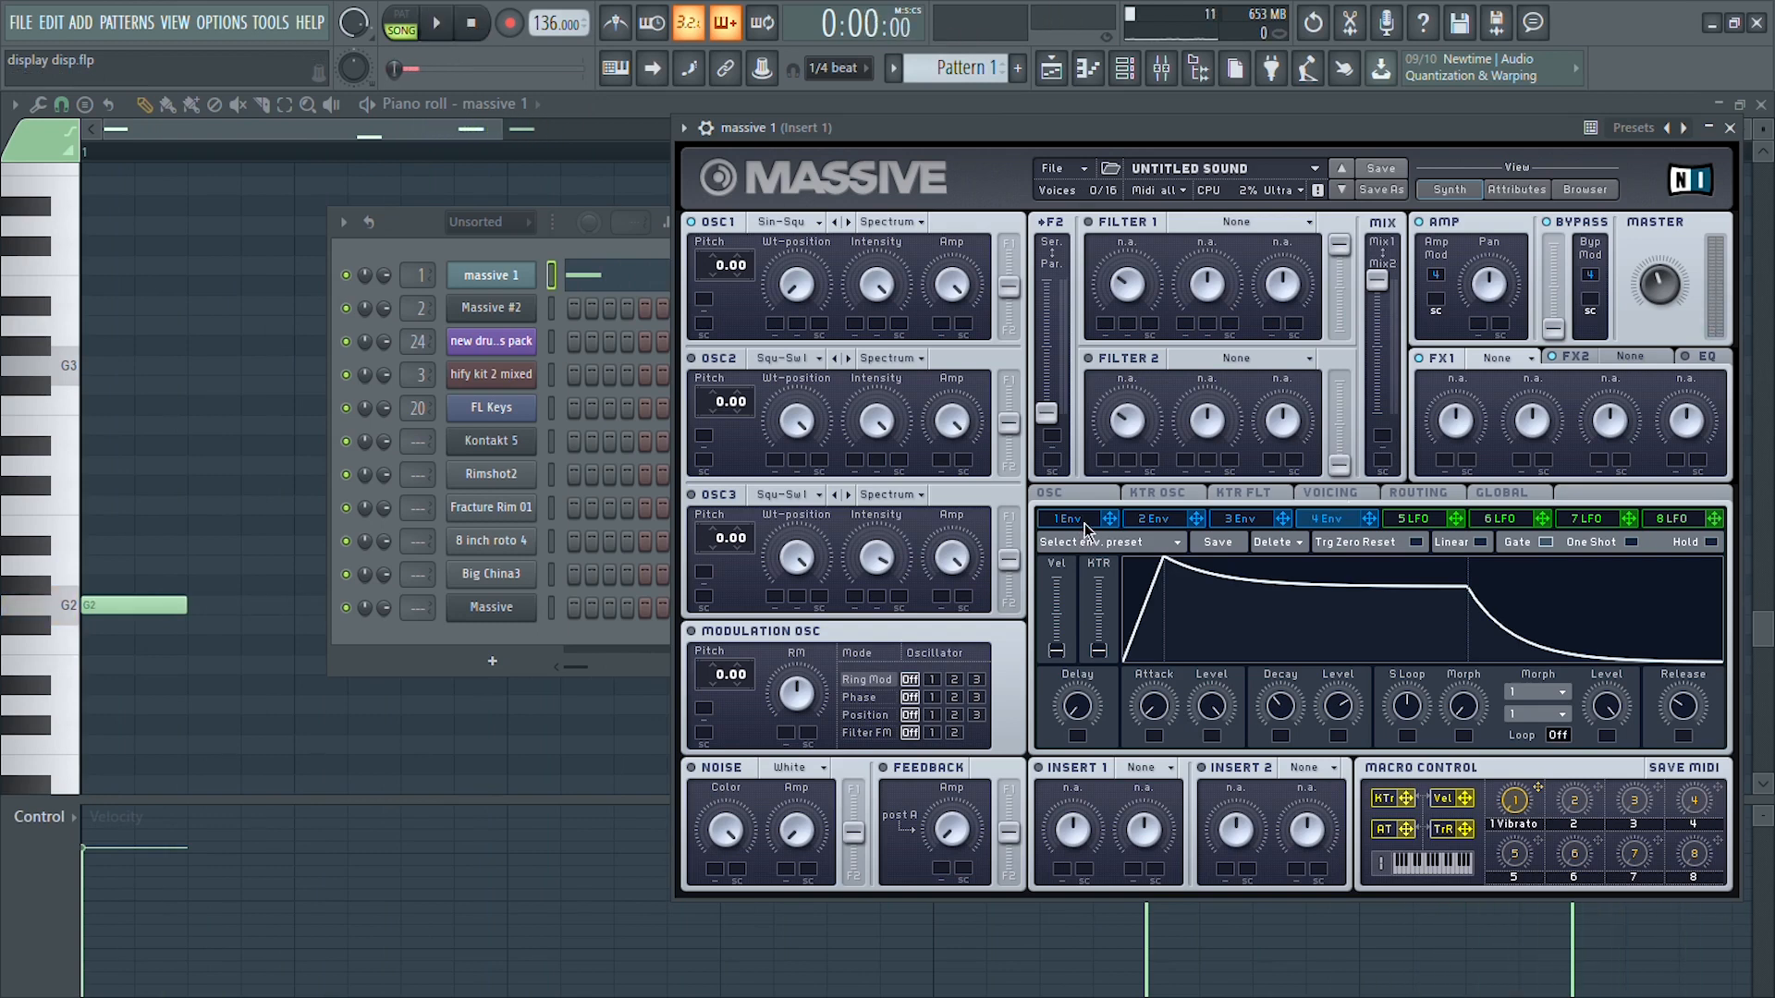
Assign envelope 1 to oscillator 1's pitch with a modulation amount of 24.00 and start playback
left_click_drag(1111, 521, 741, 277)
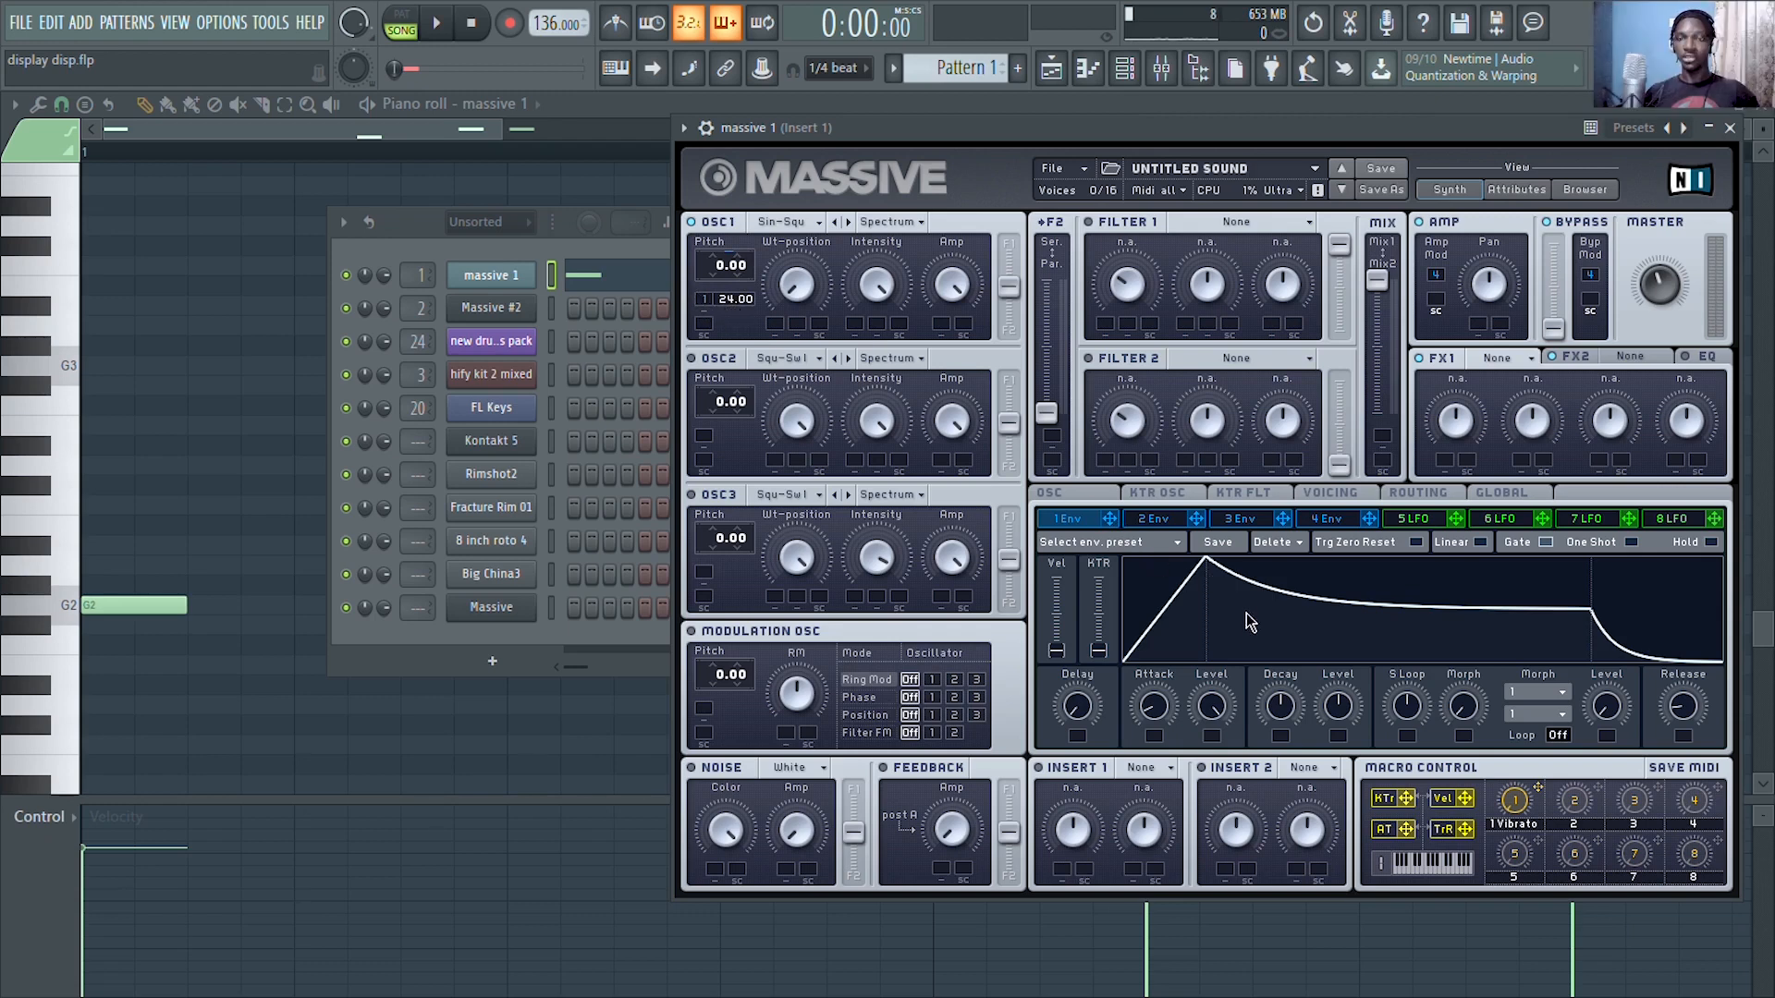
key("space")
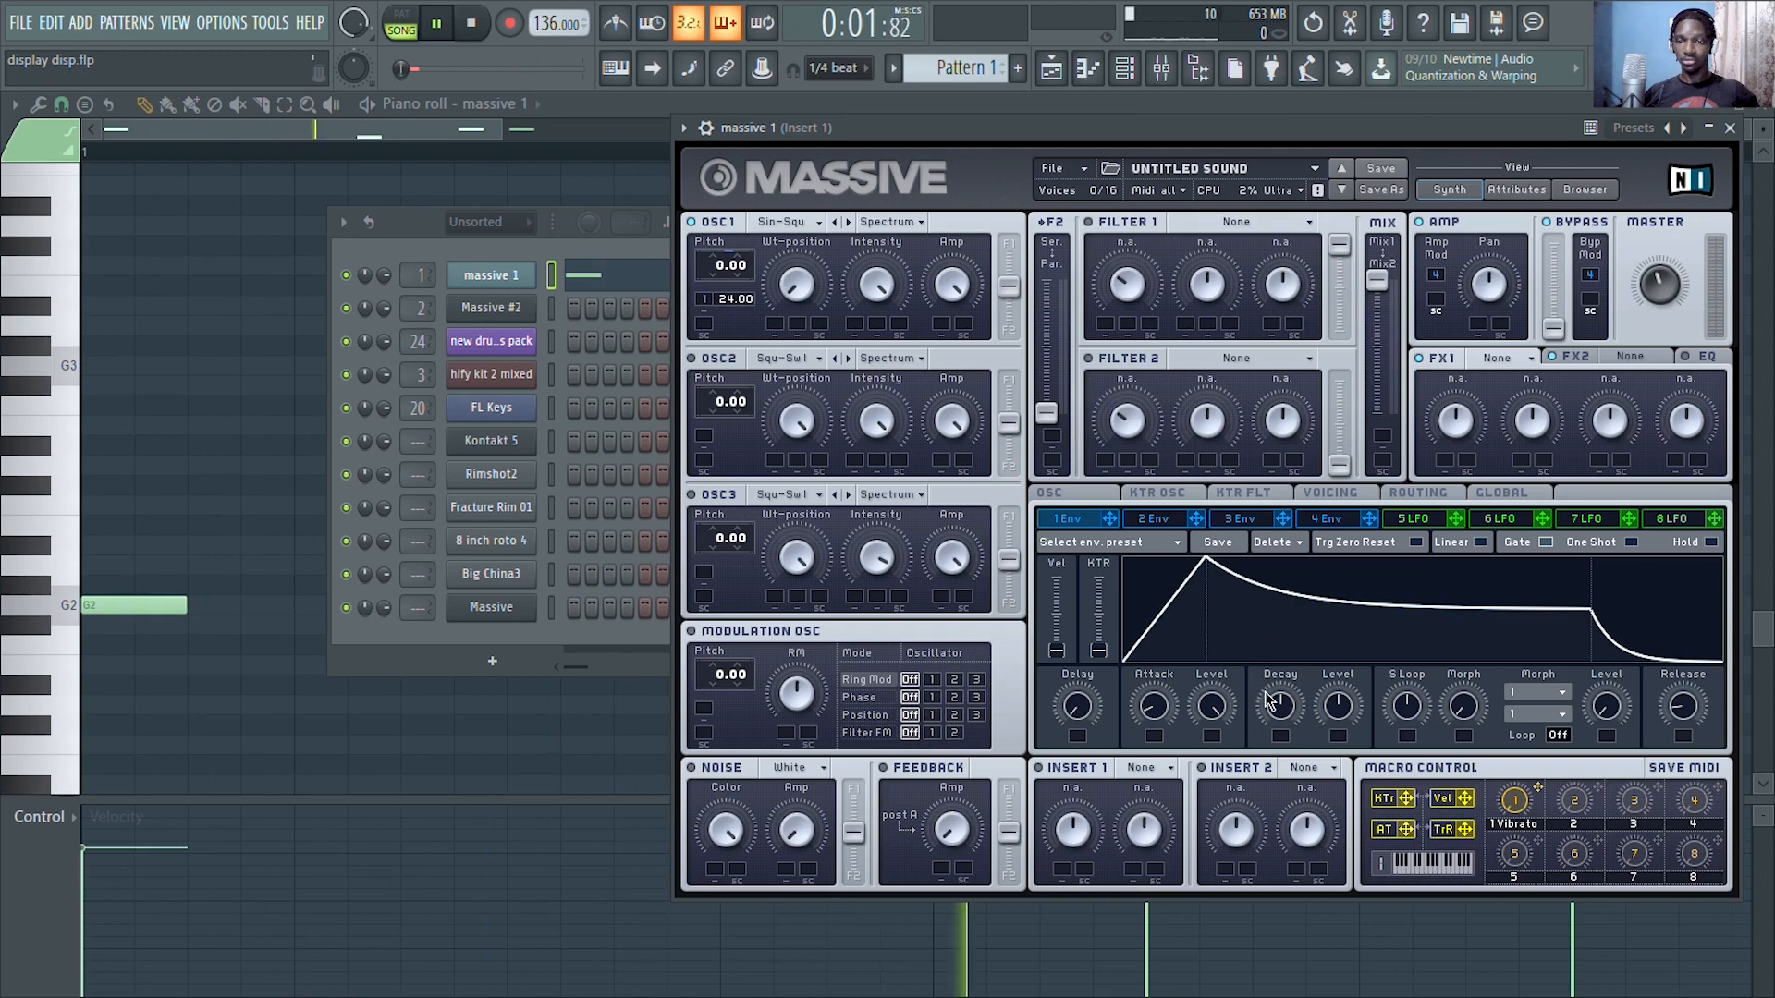
Shape envelope 1 with a decay time of about 0.21, a shorter attack and a zero decay level, and save the project
left_click_drag(1300, 711, 1287, 728)
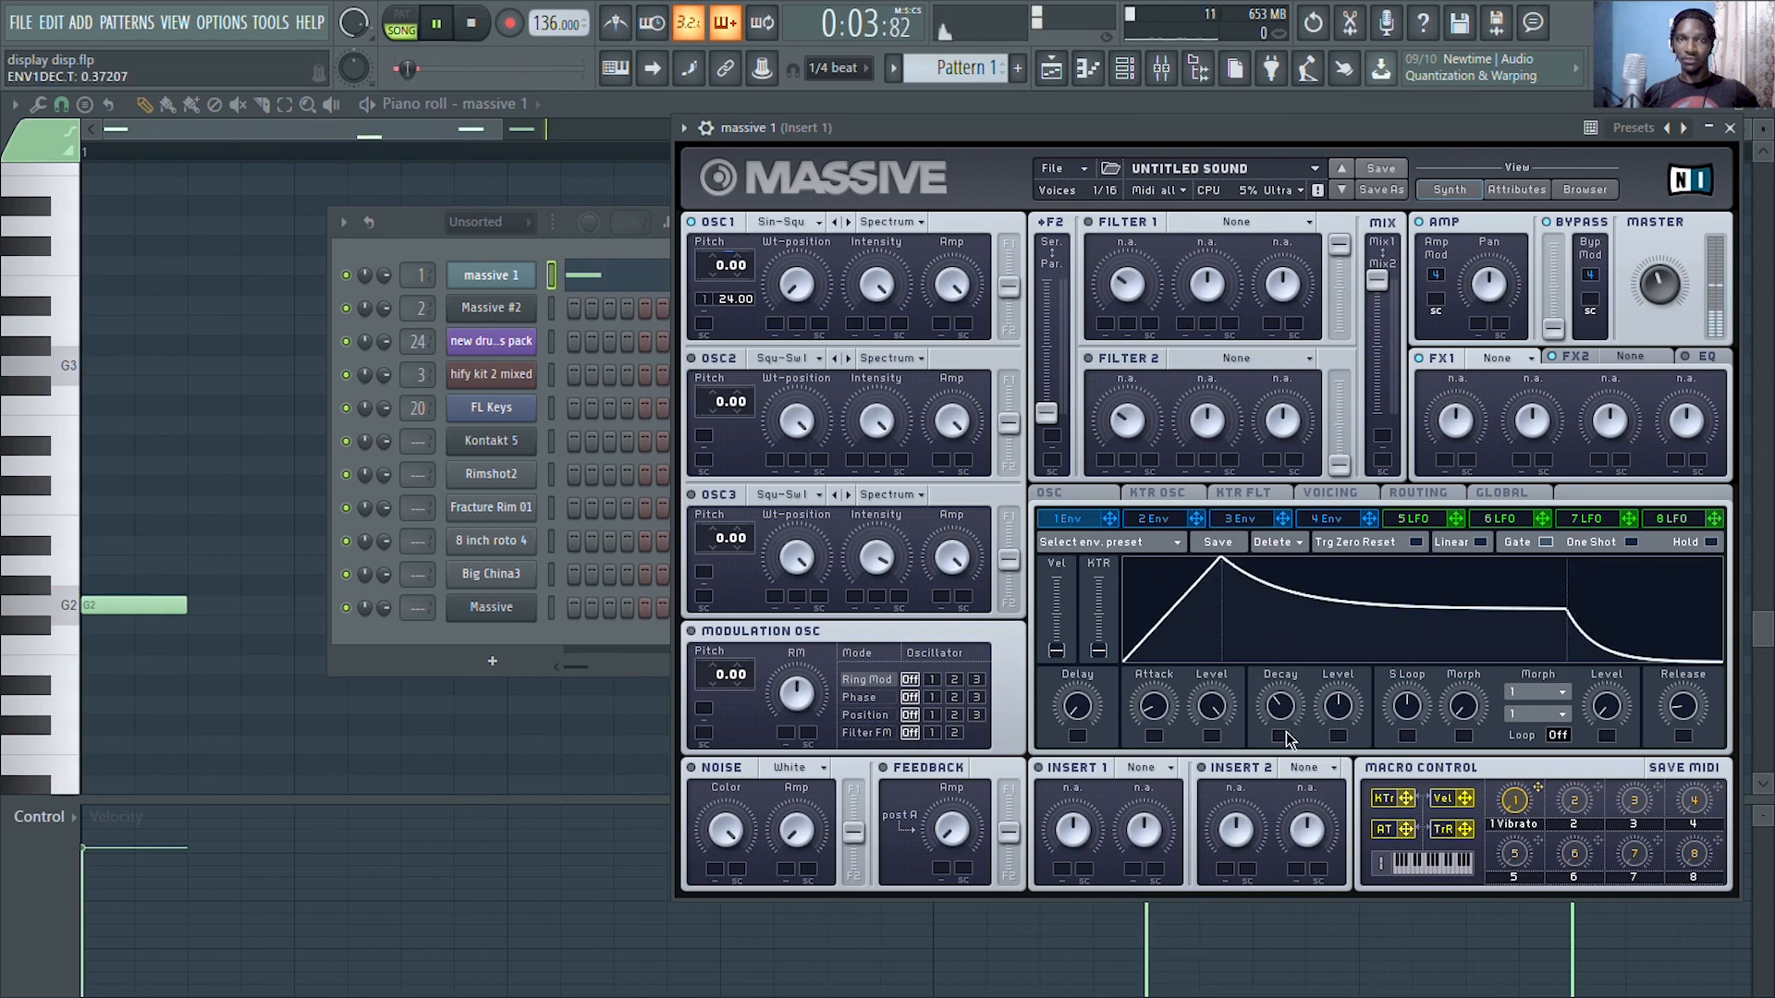
key("space")
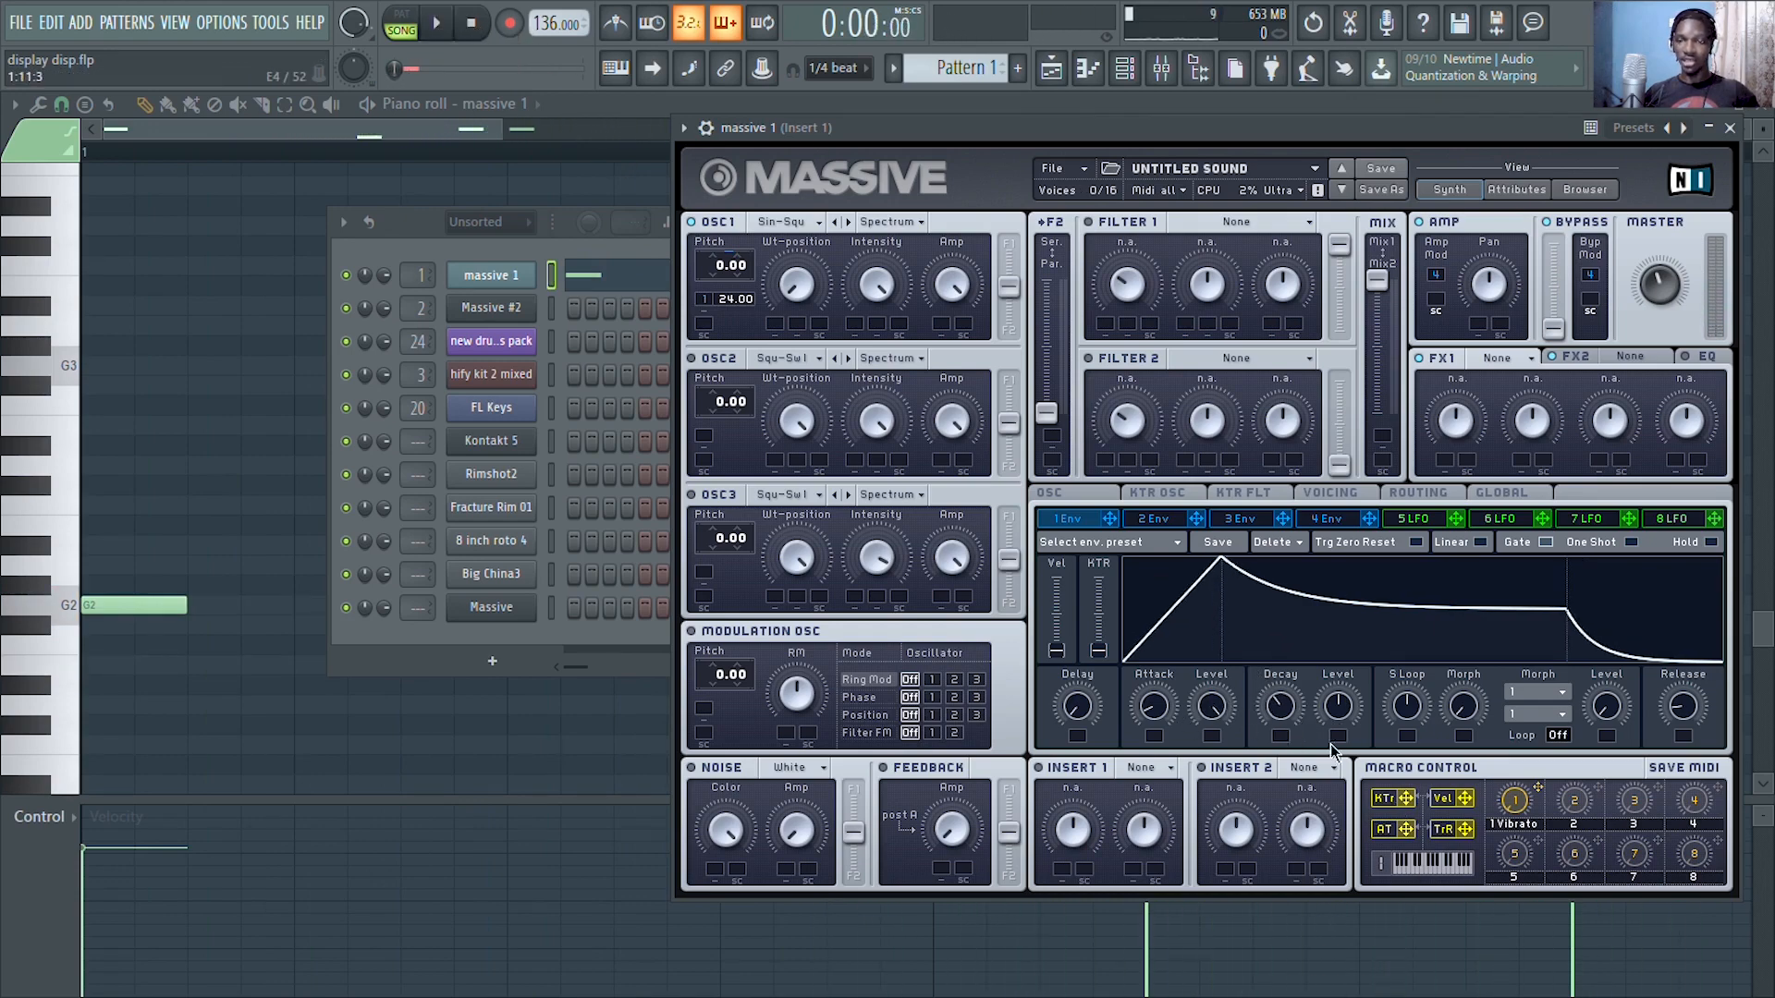
left_click_drag(1287, 709, 1281, 736)
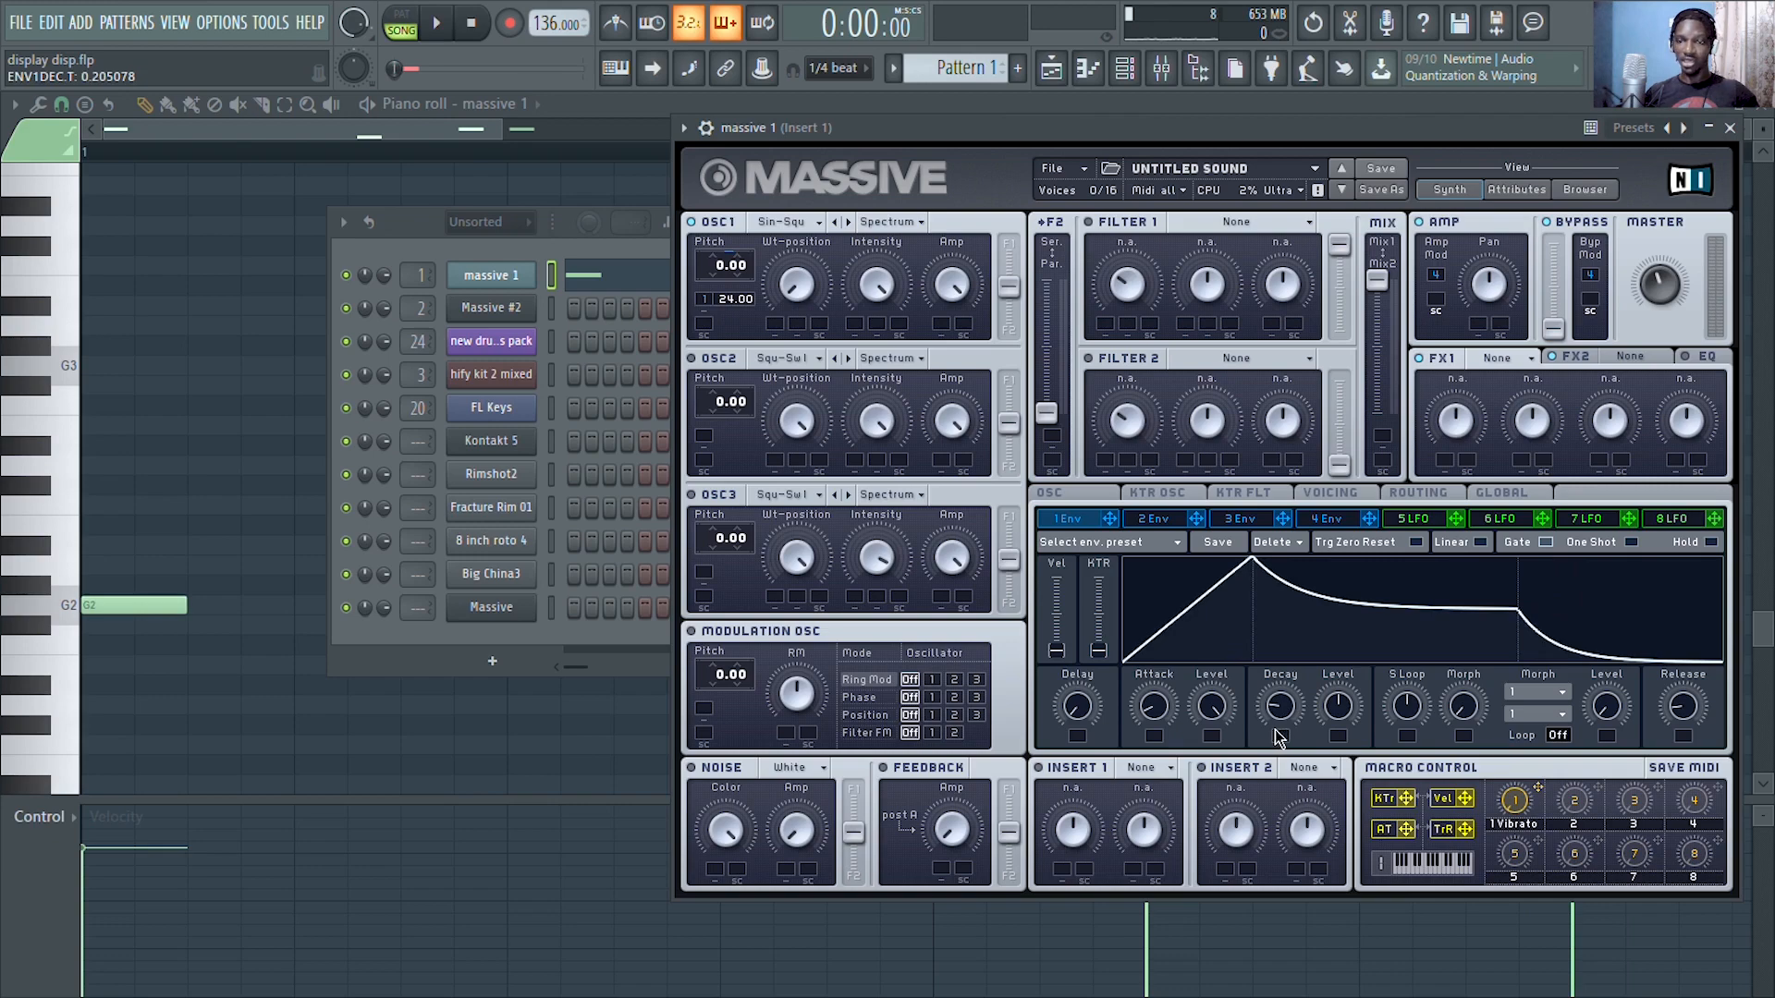
left_click_drag(1160, 710, 1174, 734)
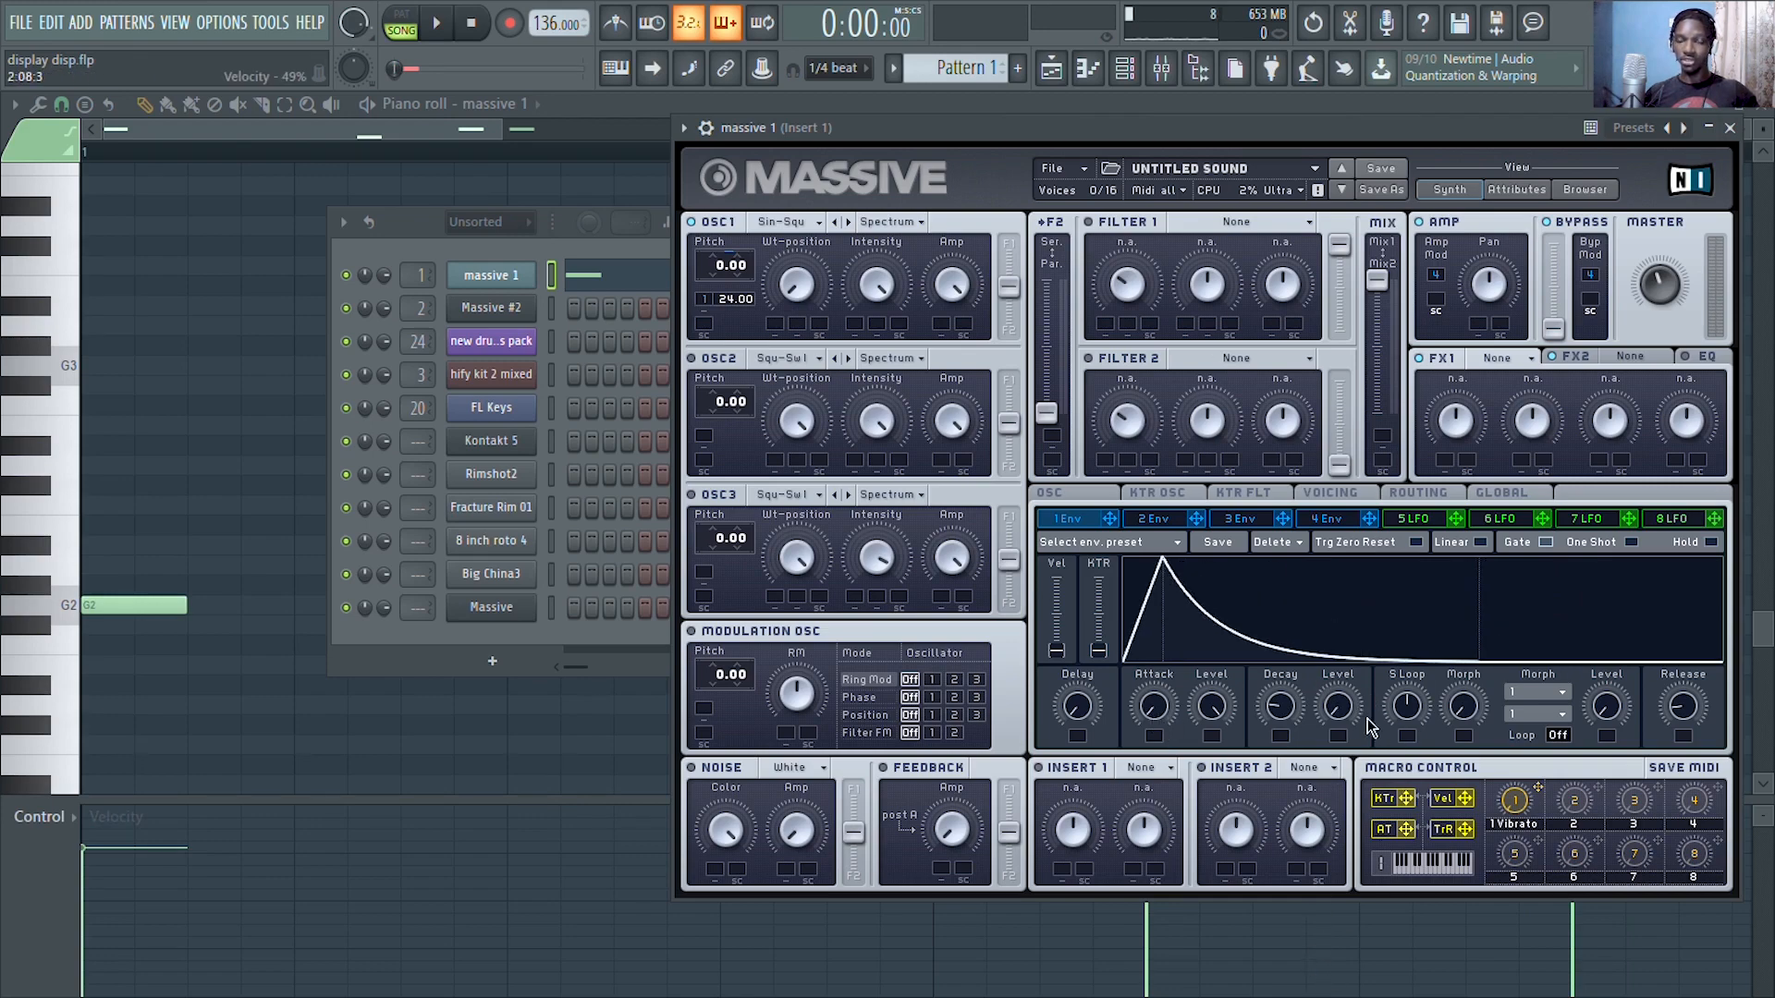
key("ctrl+s")
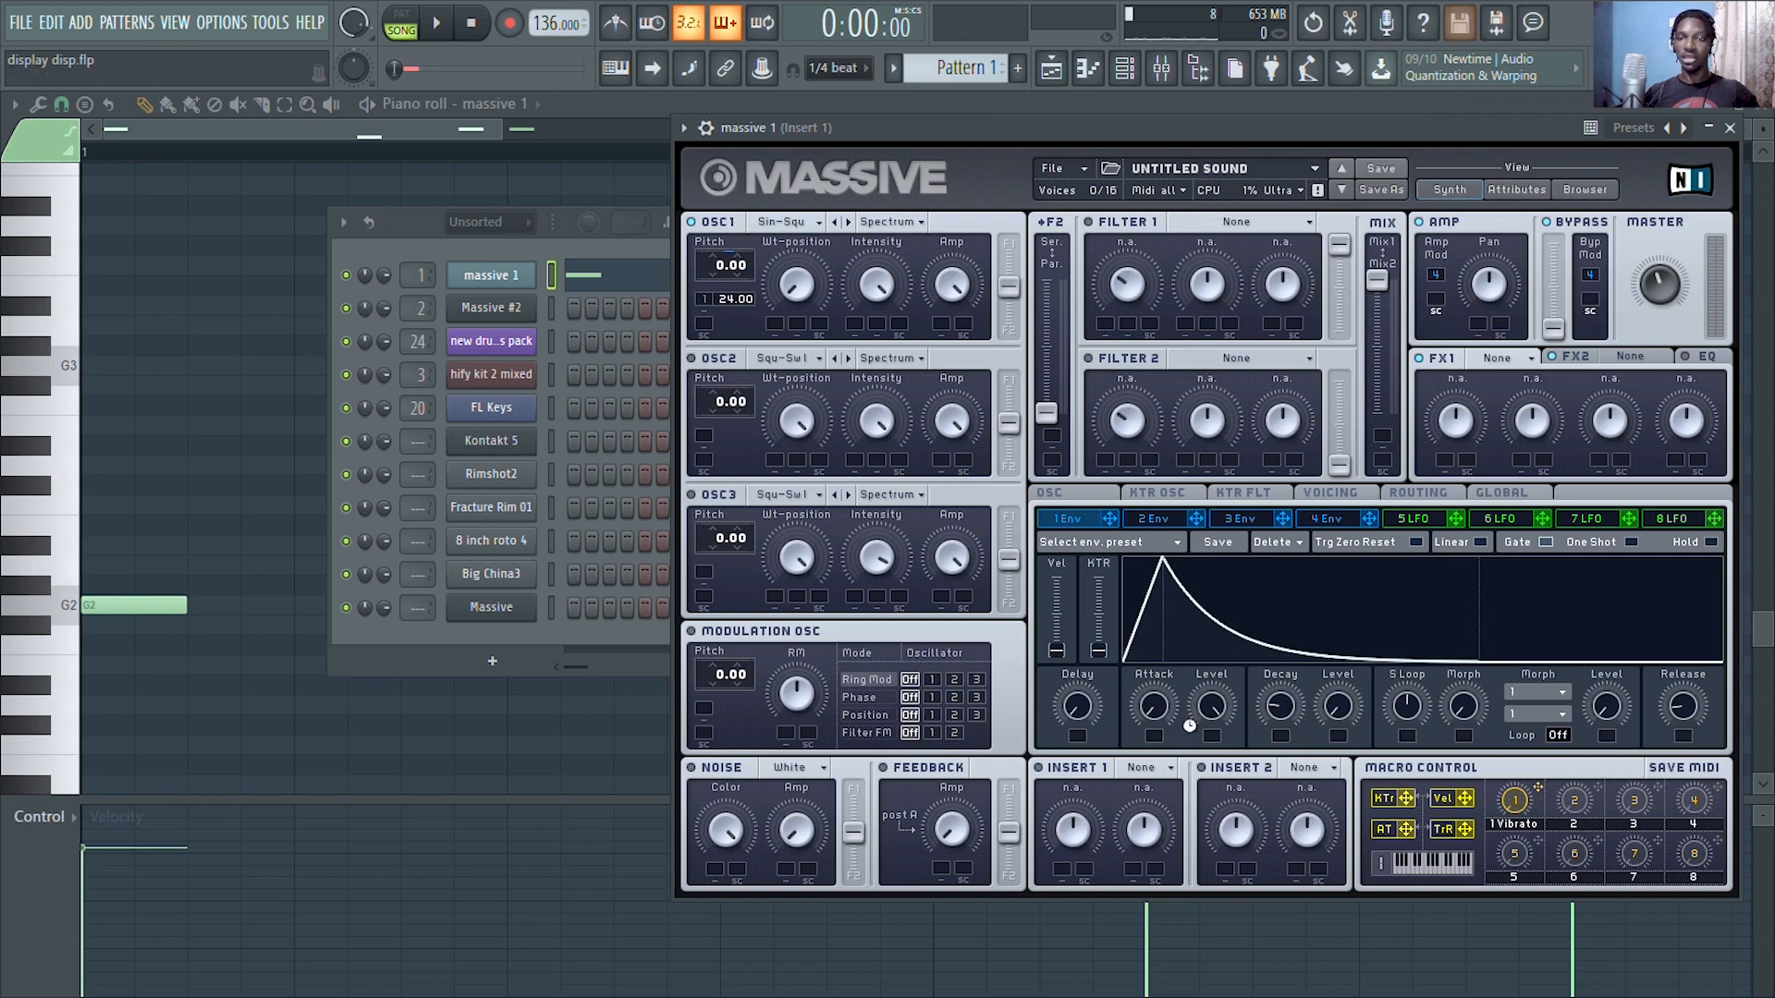
Lower envelope 1's attack level slightly, lengthen its release, and play the pattern to hear the result
left_click_drag(1218, 732, 1213, 699)
left_click_drag(1683, 726, 1684, 711)
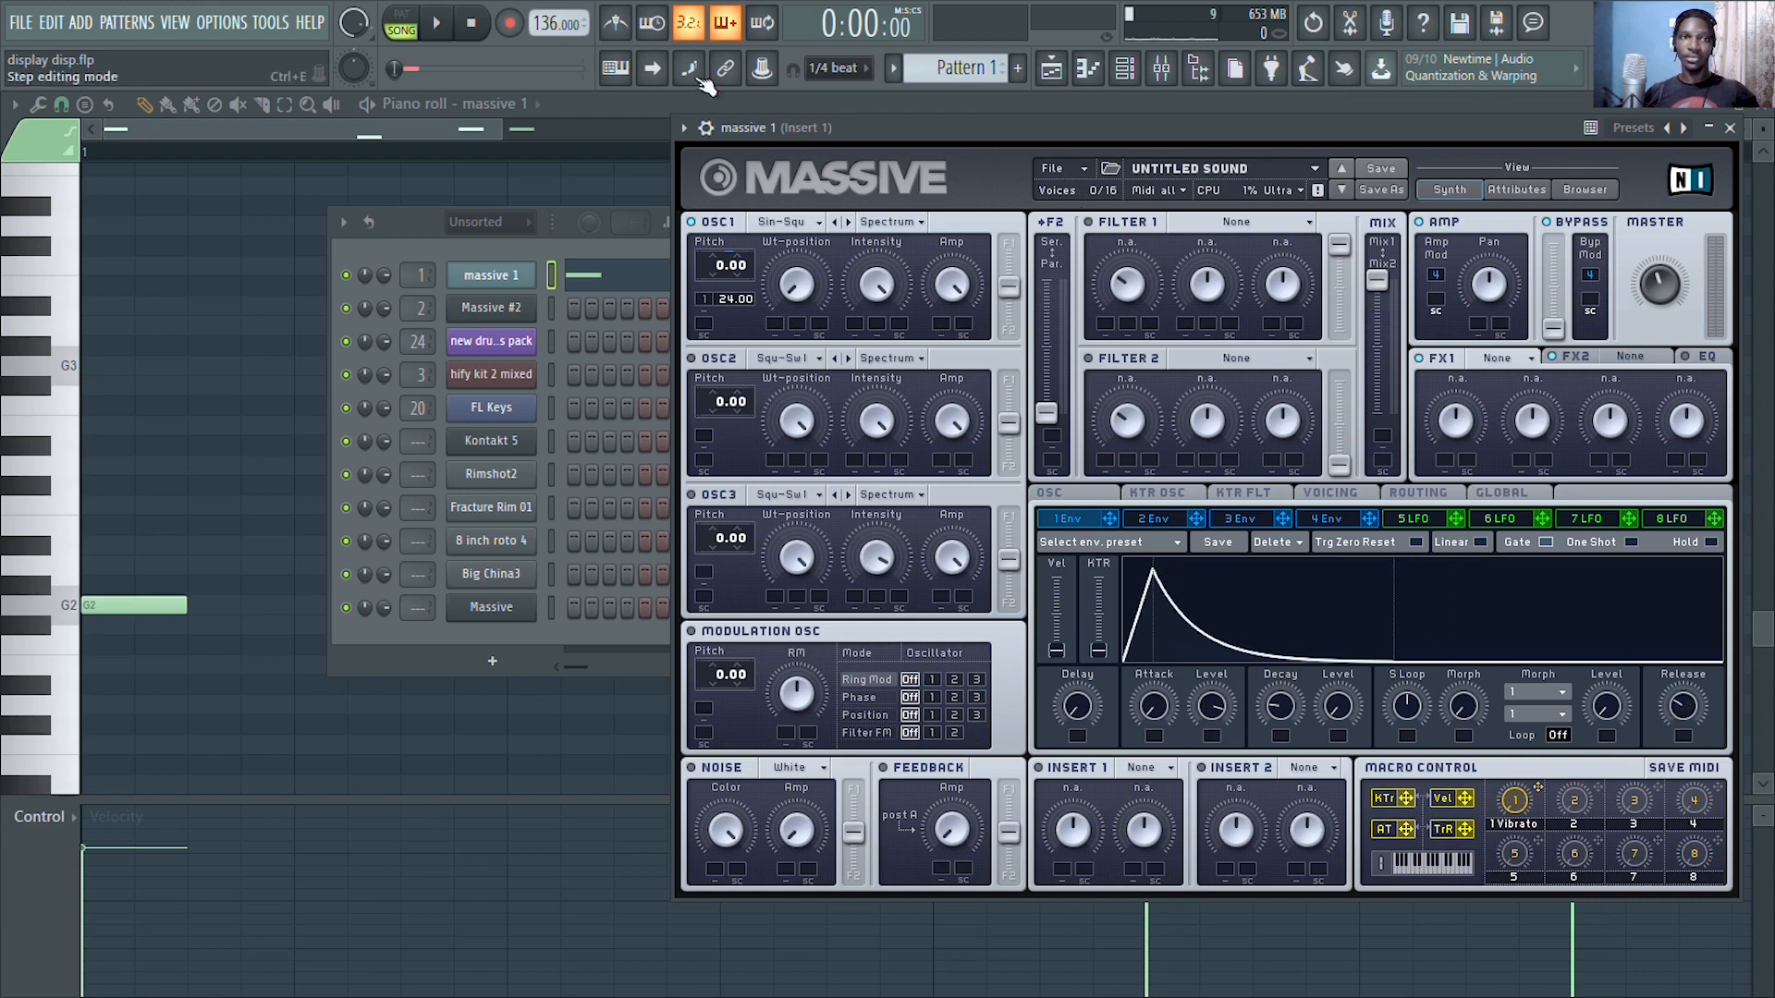
left_click(445, 32)
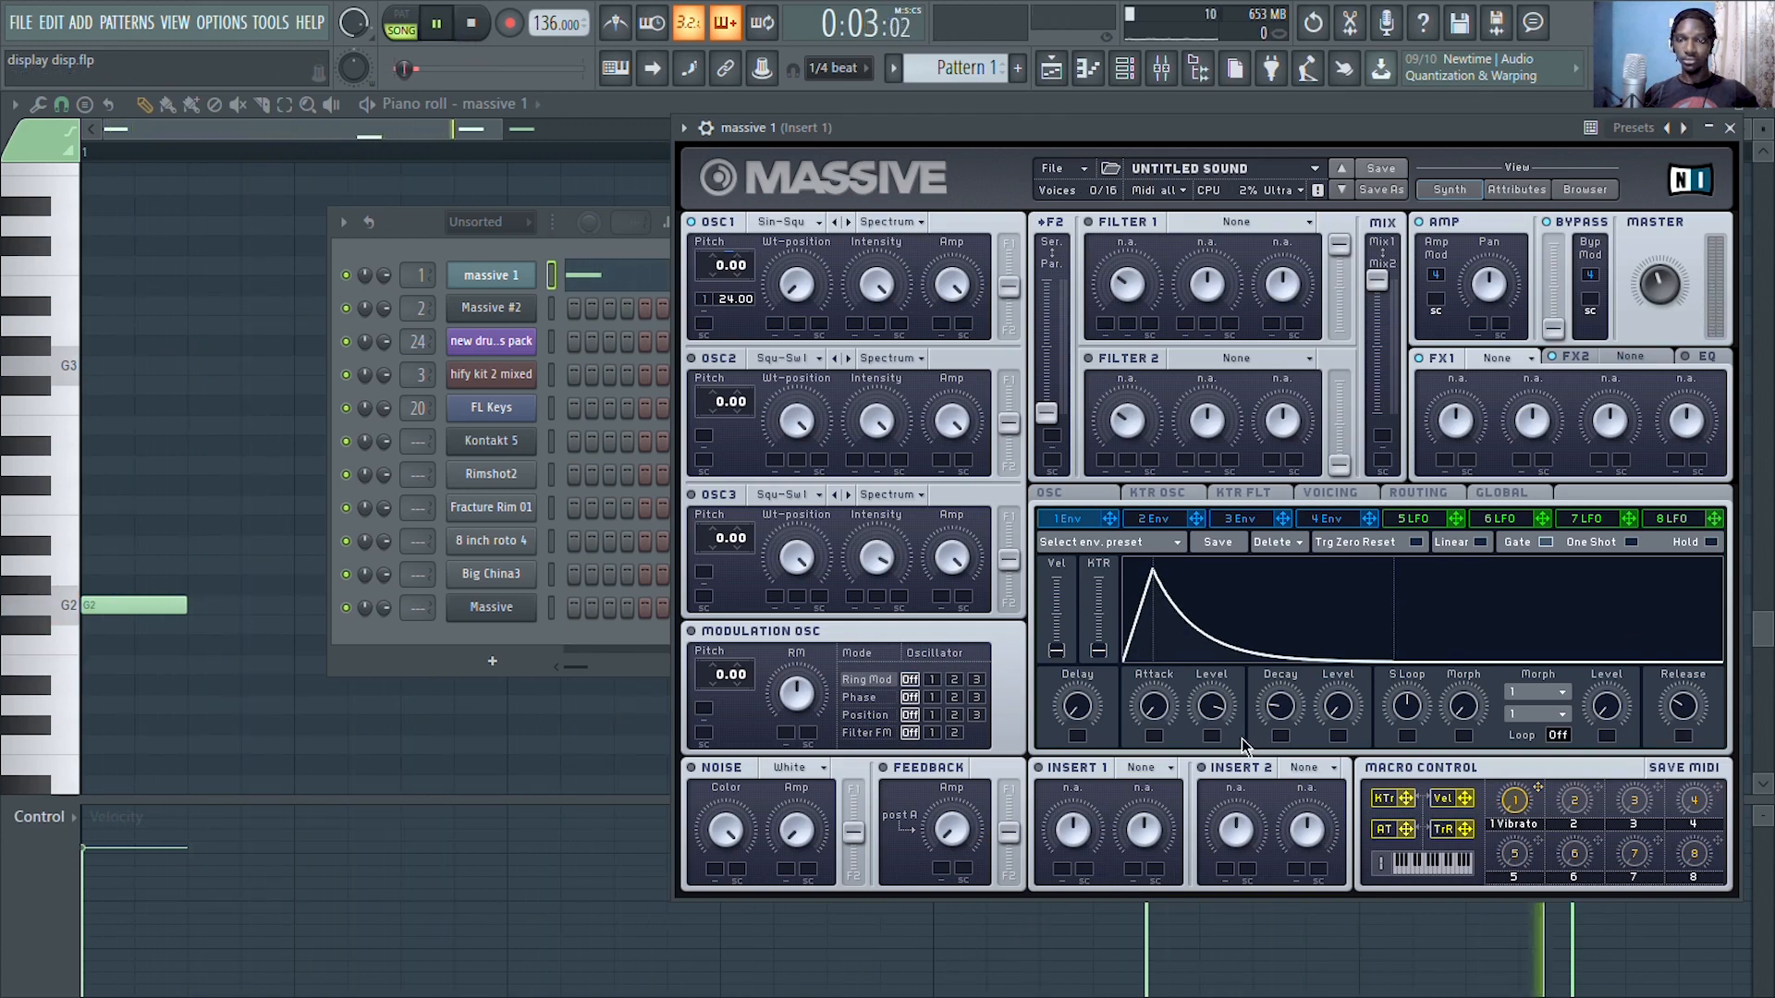
key("space")
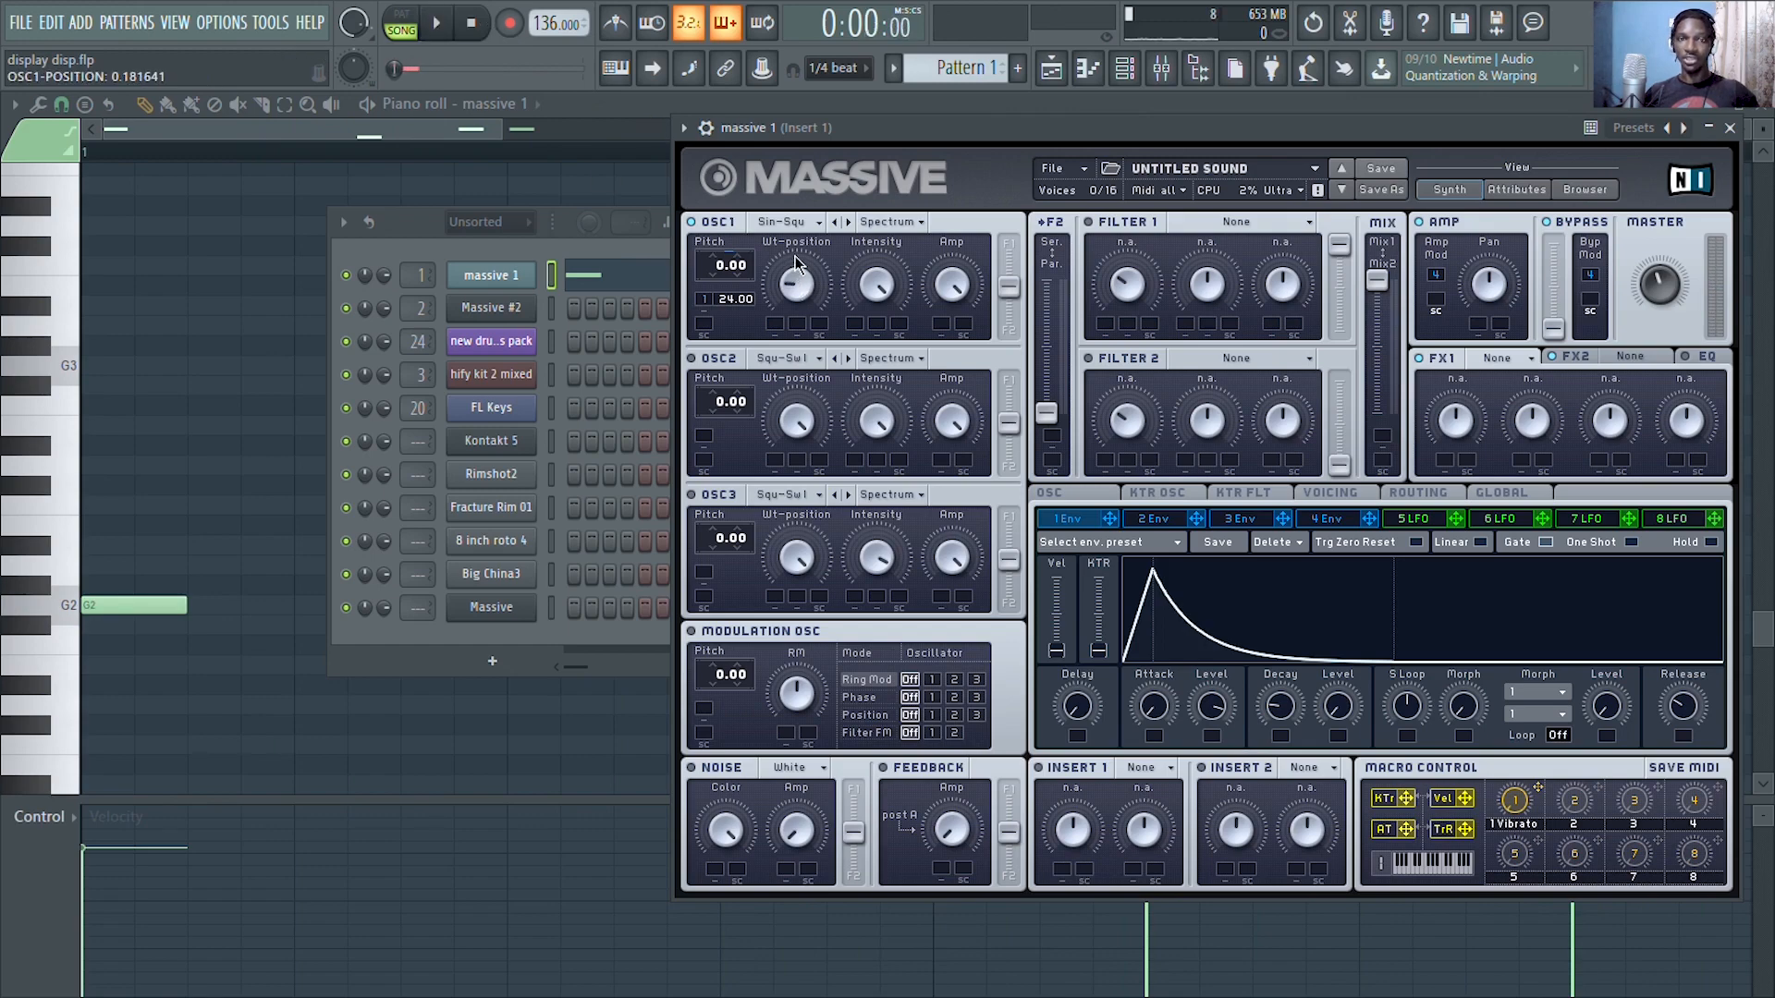
Play the raised oscillator 1 wavetable position and reduce it to about 0.16
left_click(441, 31)
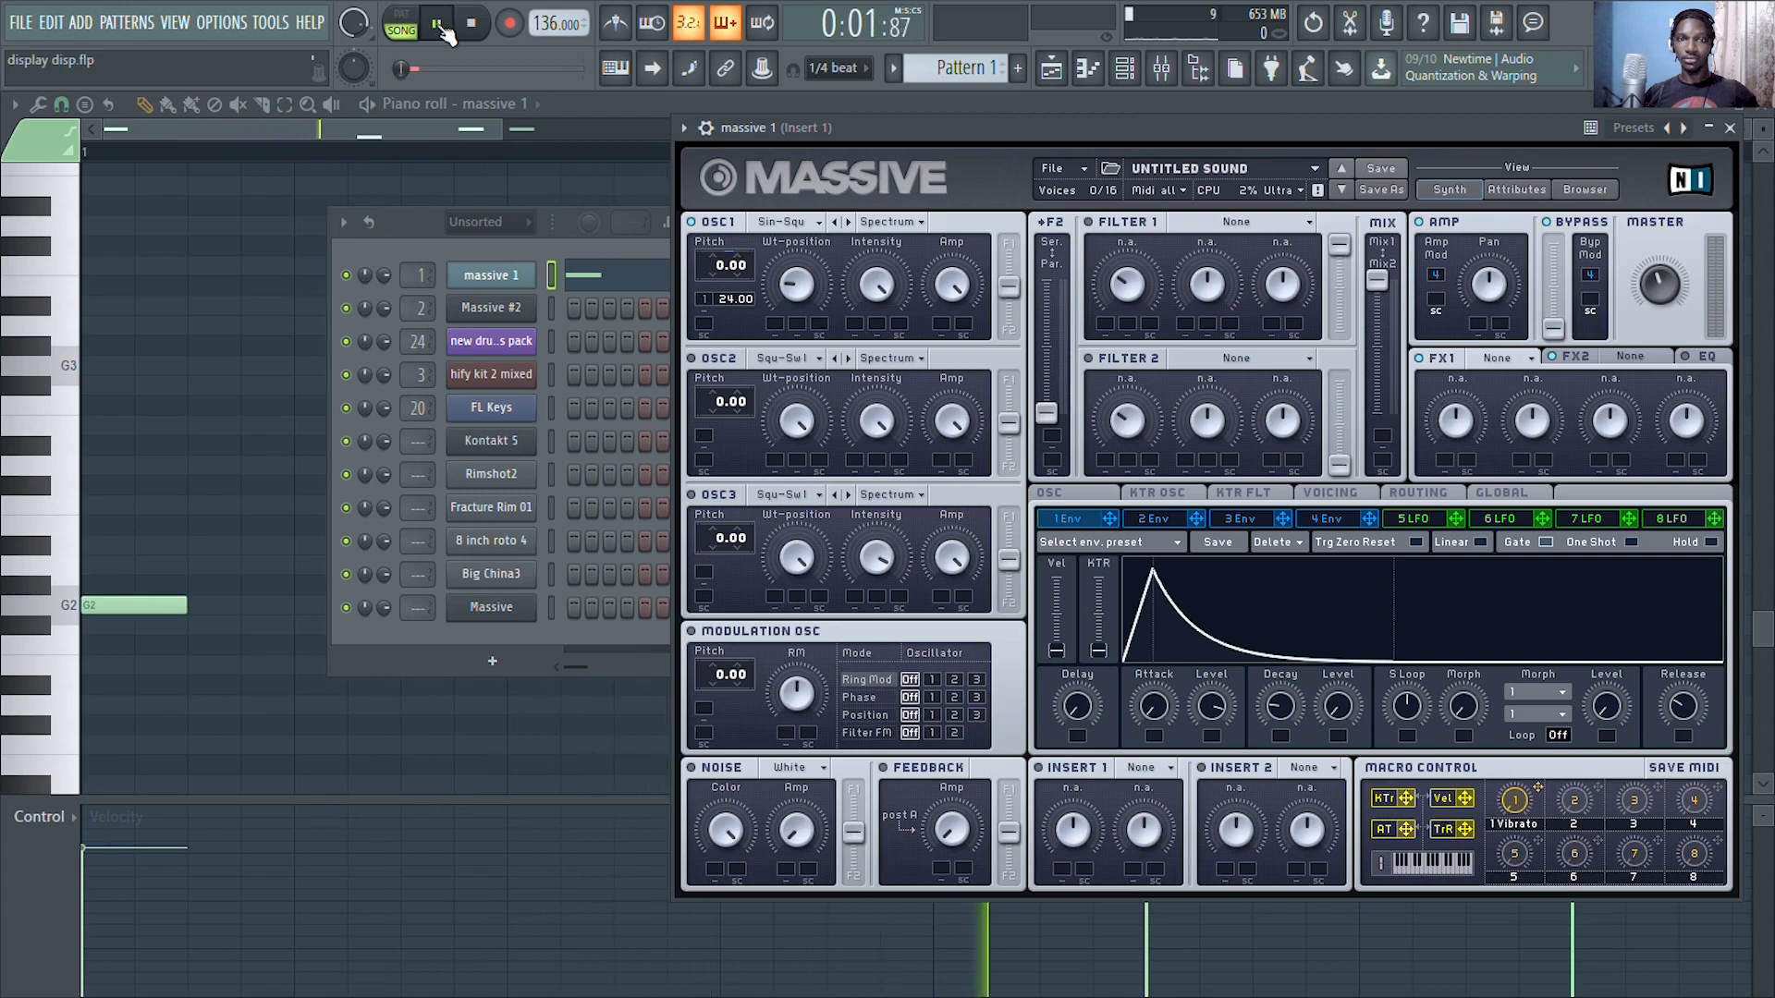
key("space")
left_click_drag(772, 279, 788, 301)
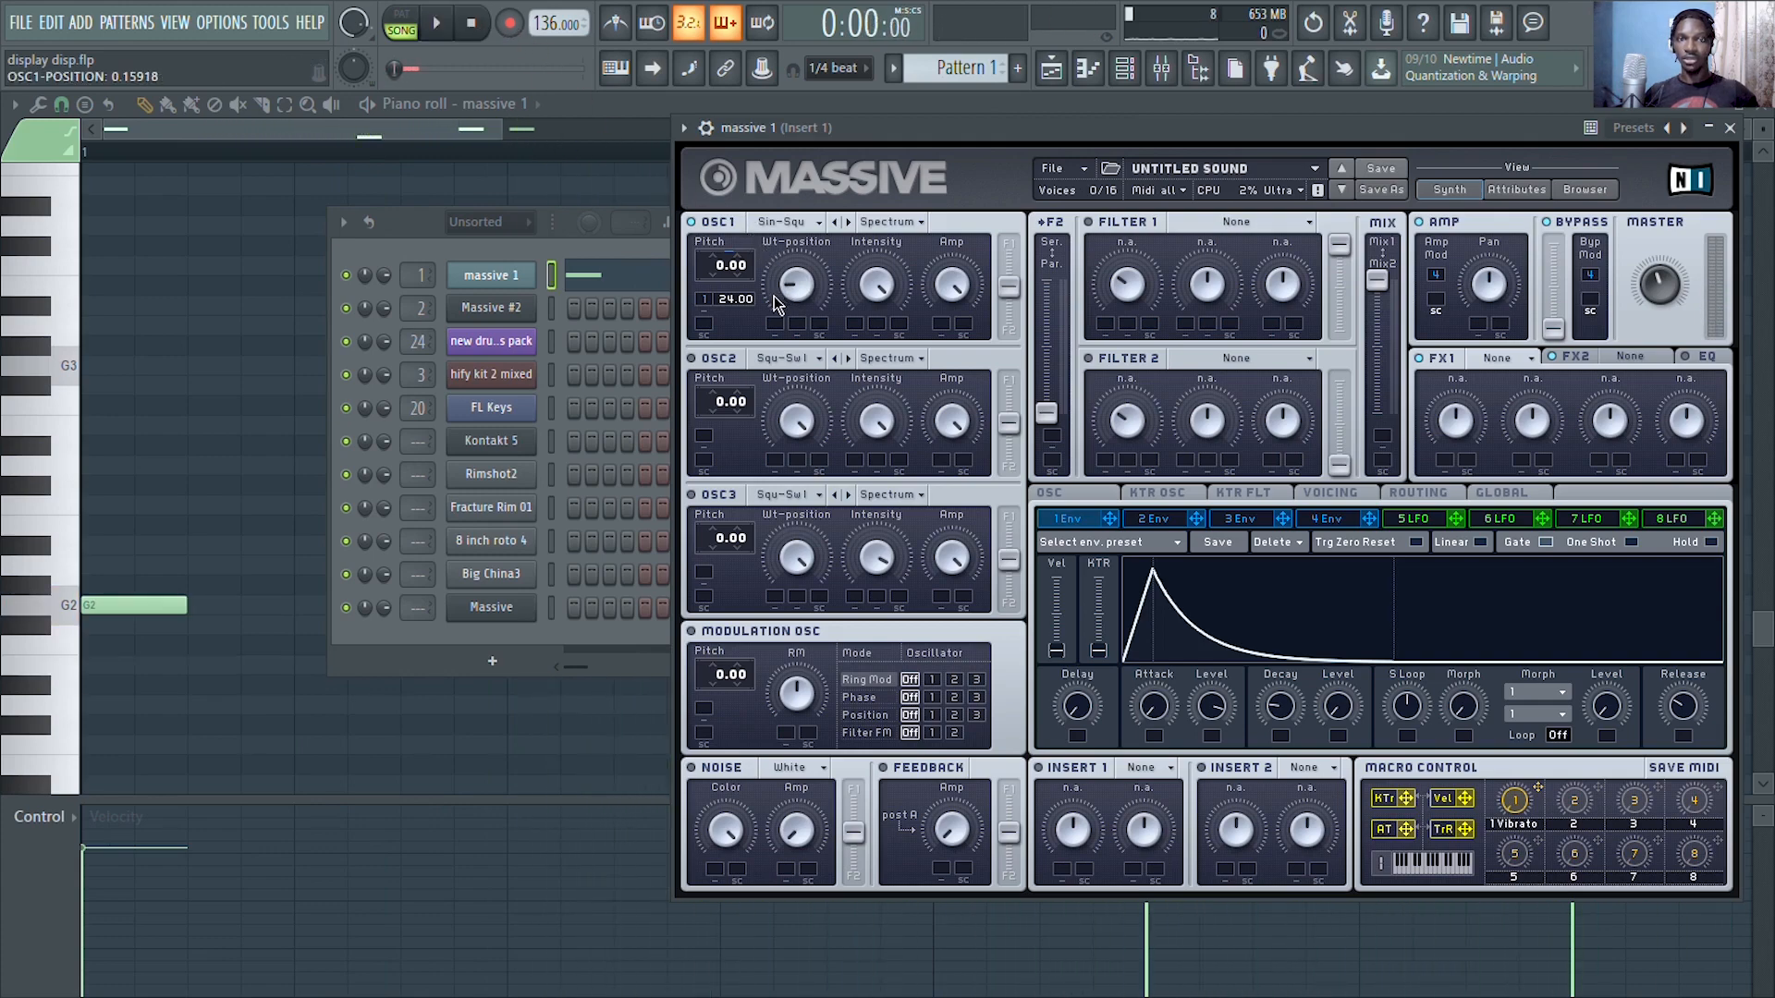
Assign envelope 1 to modulate oscillator 1's wavetable position and play the result
left_click_drag(1118, 525, 777, 323)
left_click(437, 27)
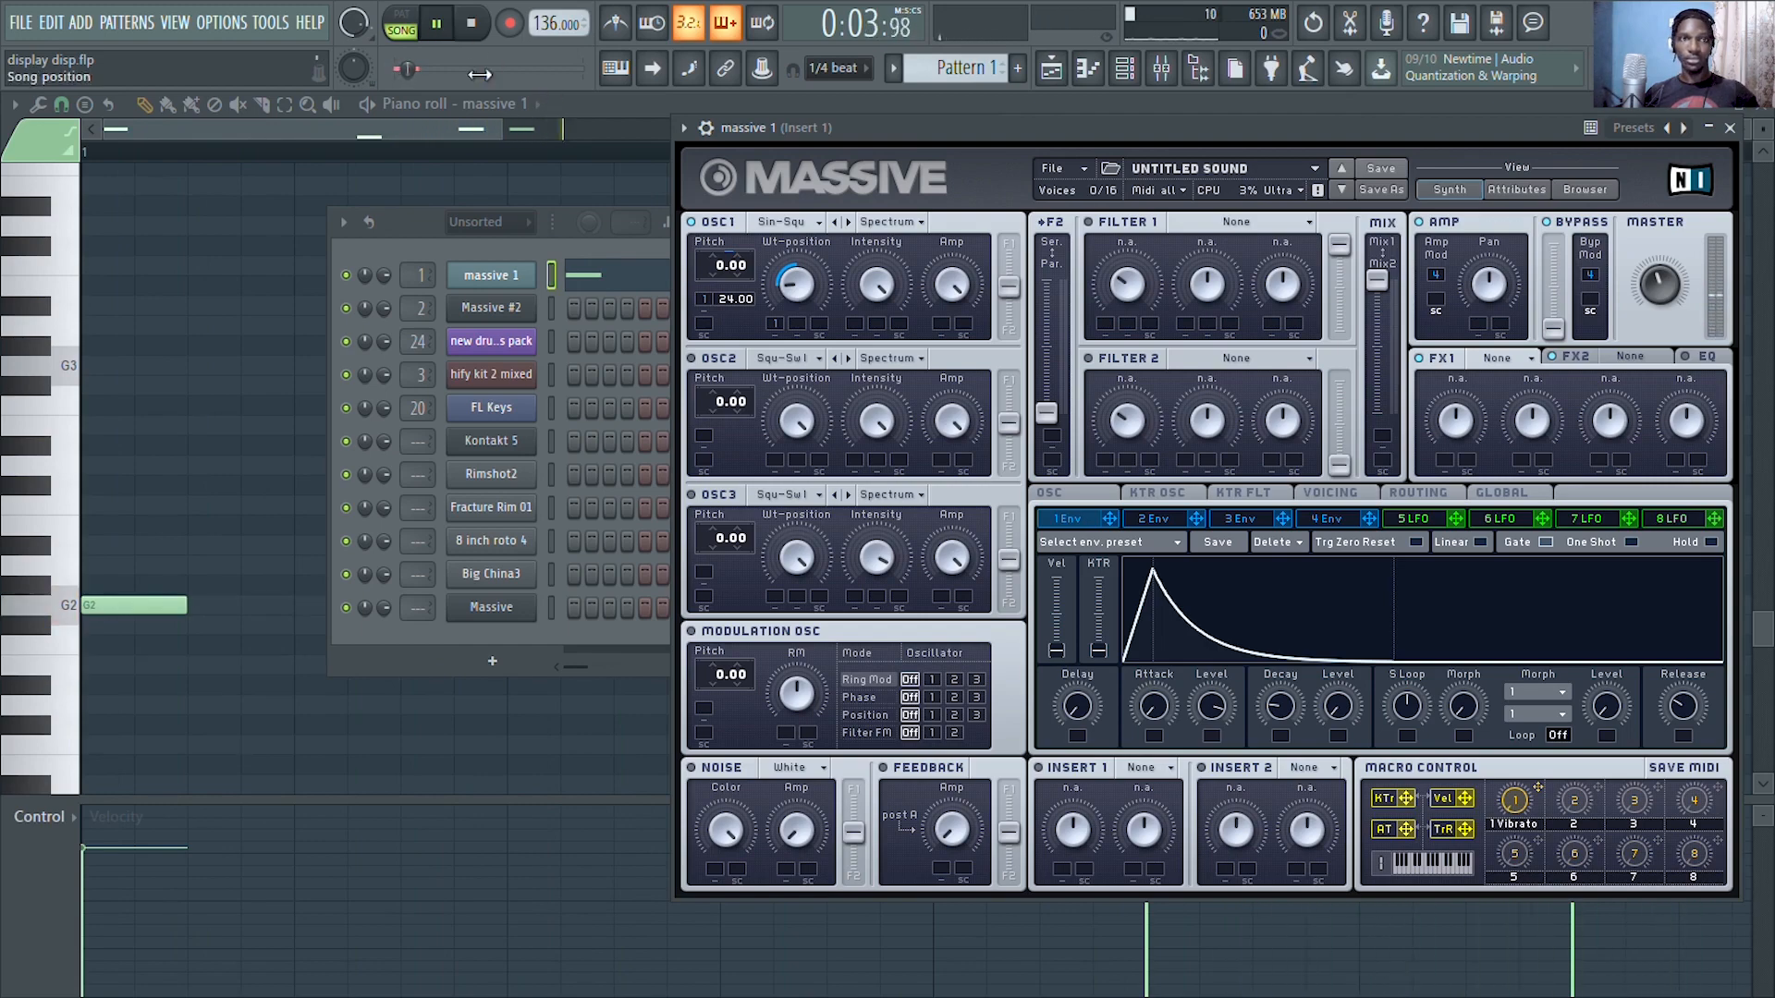
left_click(472, 23)
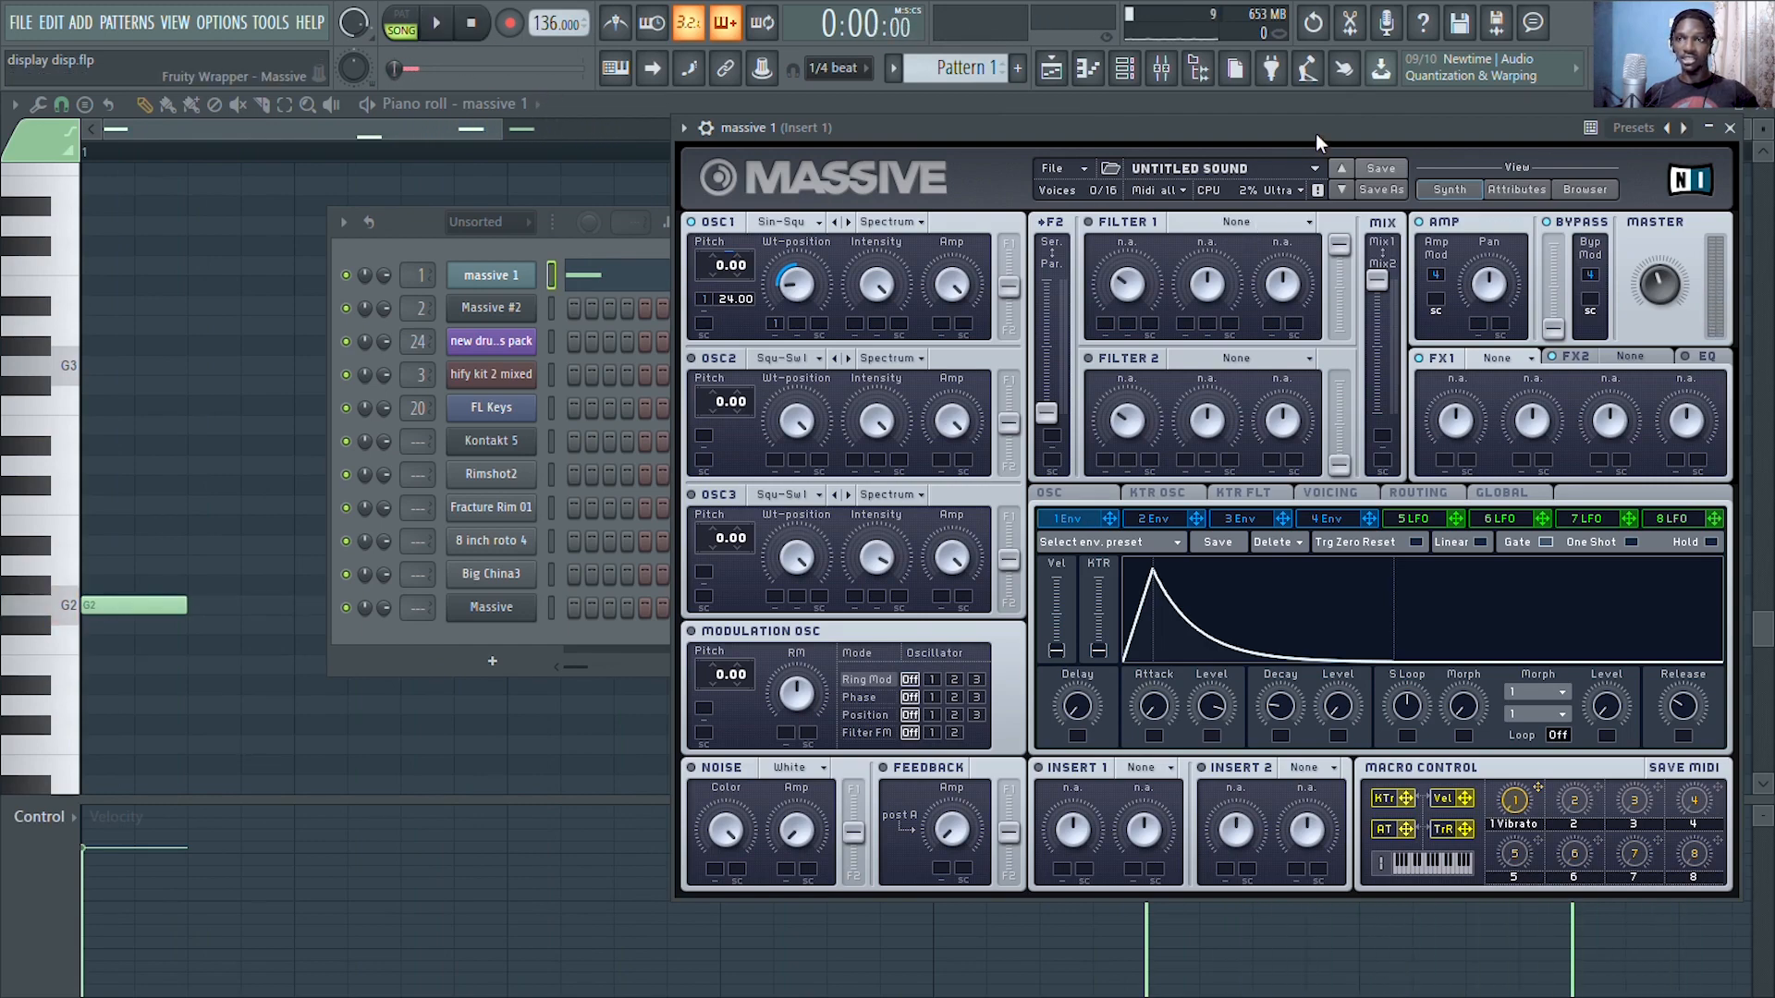
Load the Classic Tube effect in FX1 and play the bass while reducing oscillator 1's wavetable position to about 0.14
left_click(1512, 359)
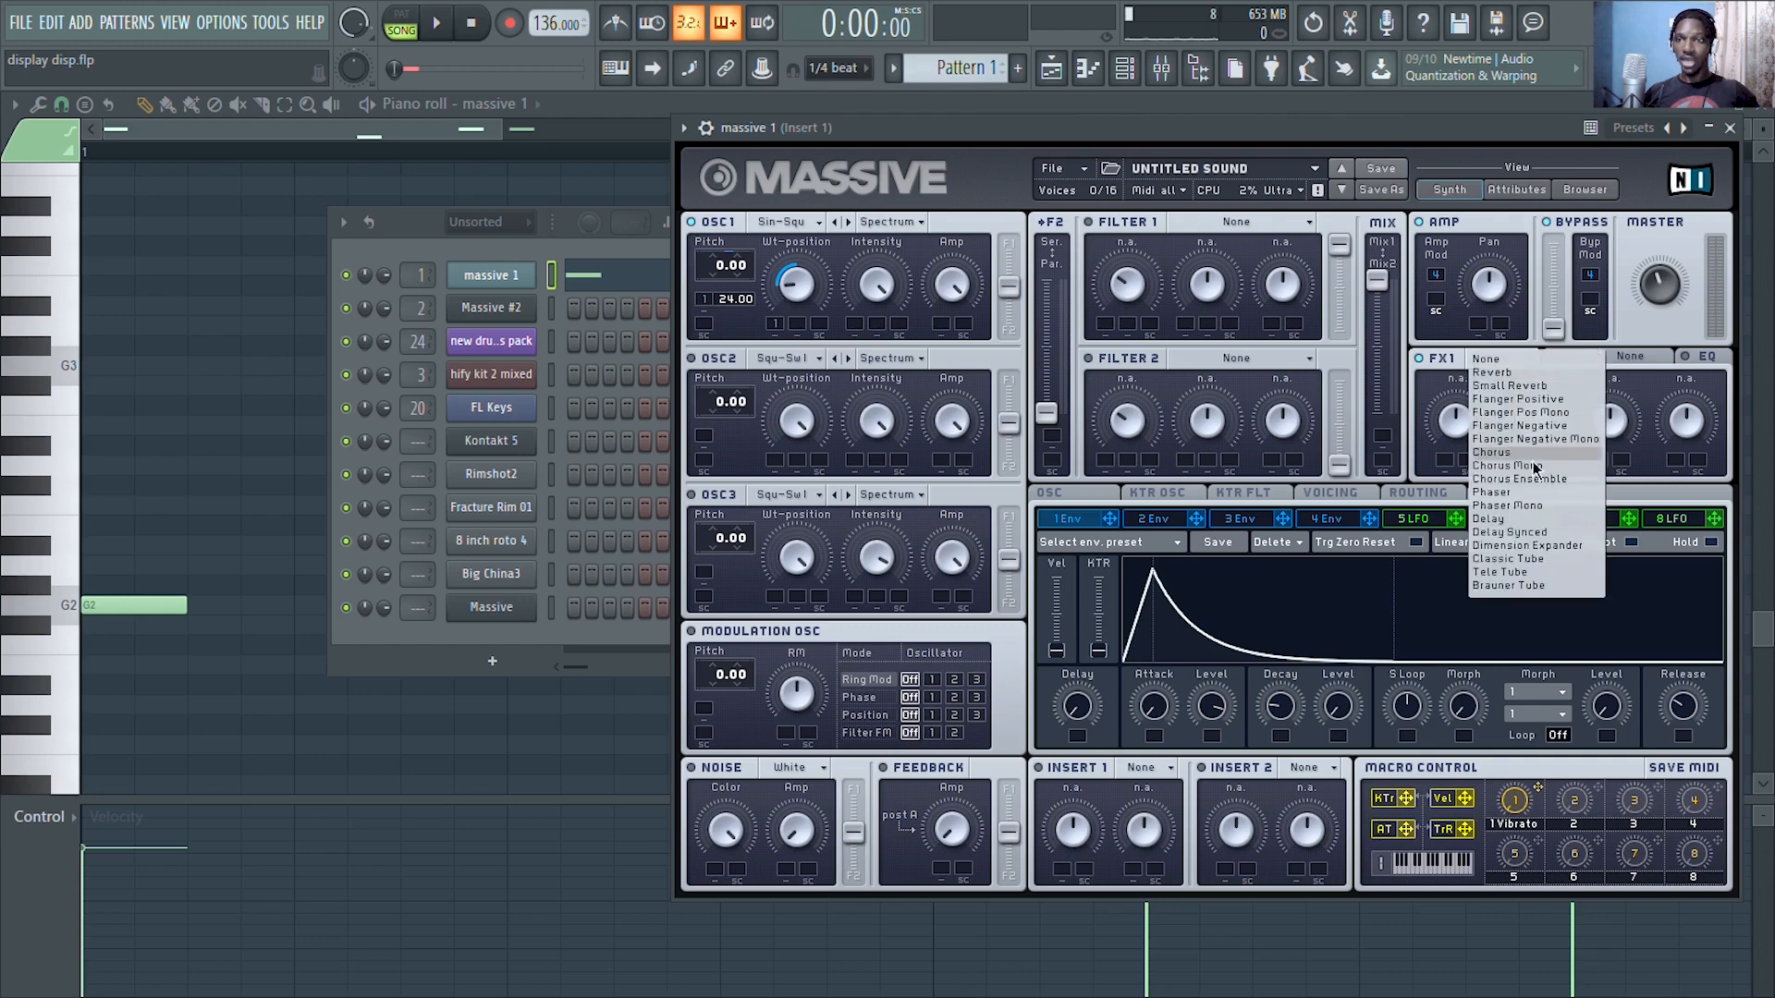
left_click(1531, 561)
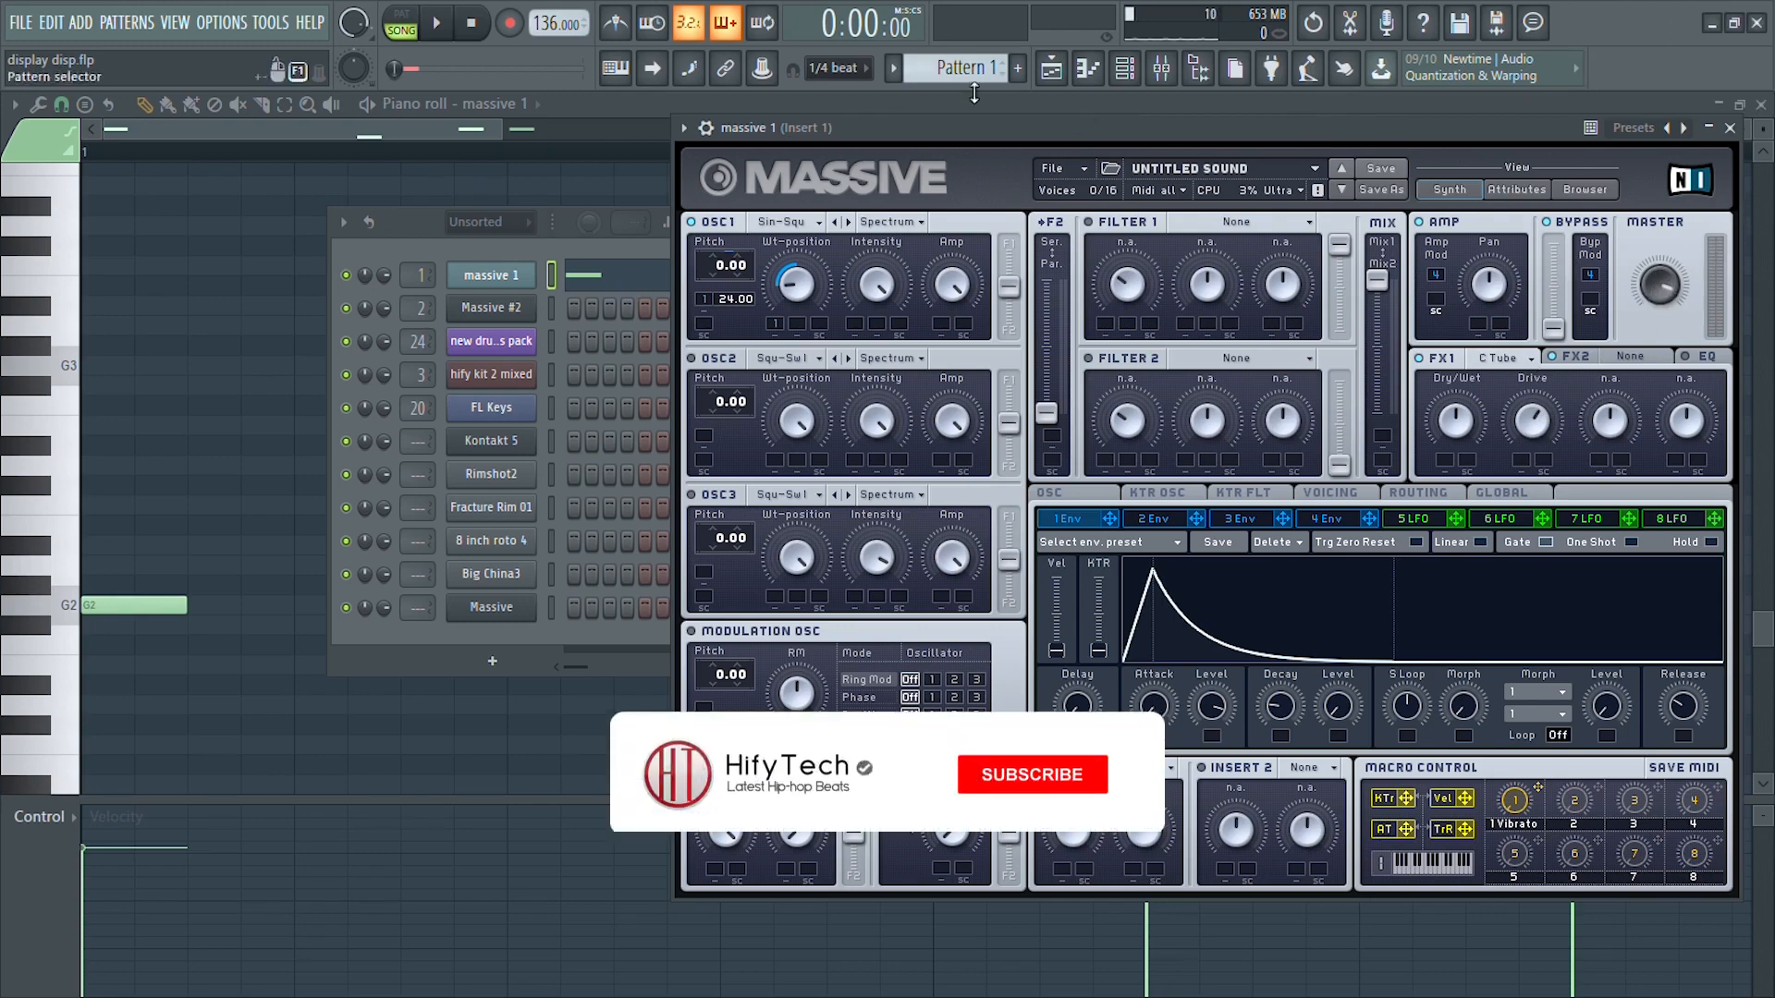
key("space")
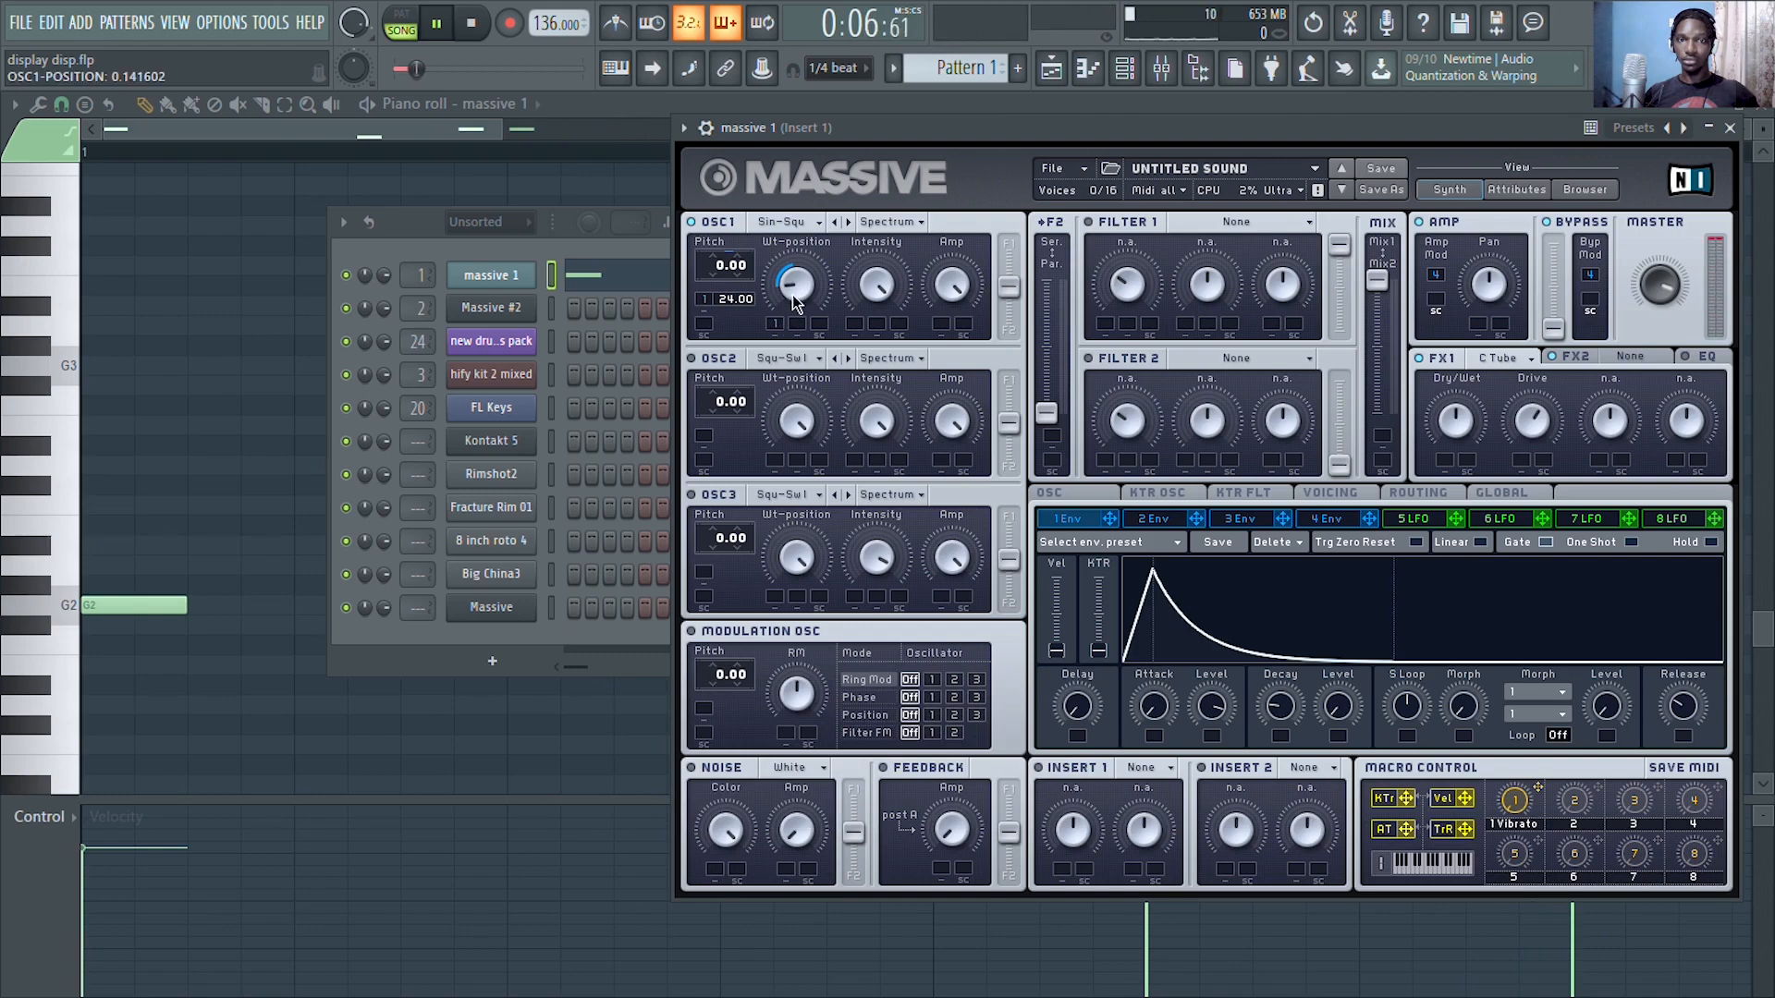
key("space")
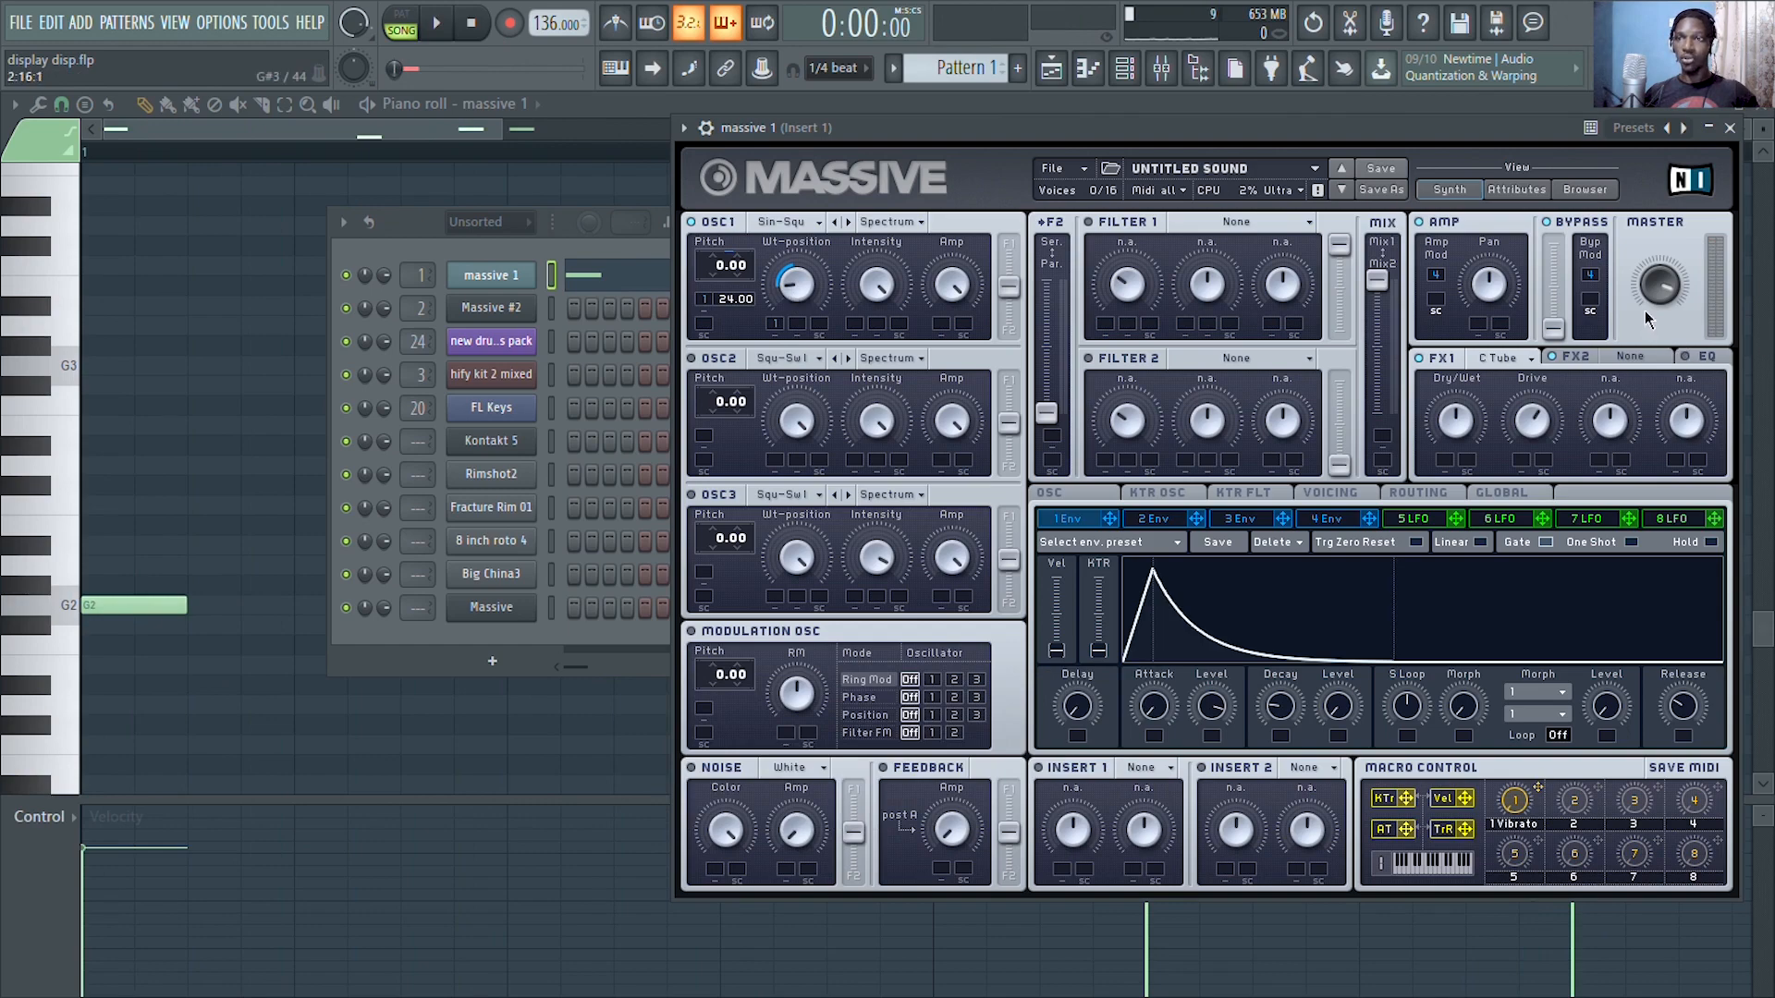
Reduce the tube drive, set the master volume to about 0.92, fine-tune oscillator 1's wavetable position to about 0.136, and play the result
left_click_drag(1542, 430, 1547, 445)
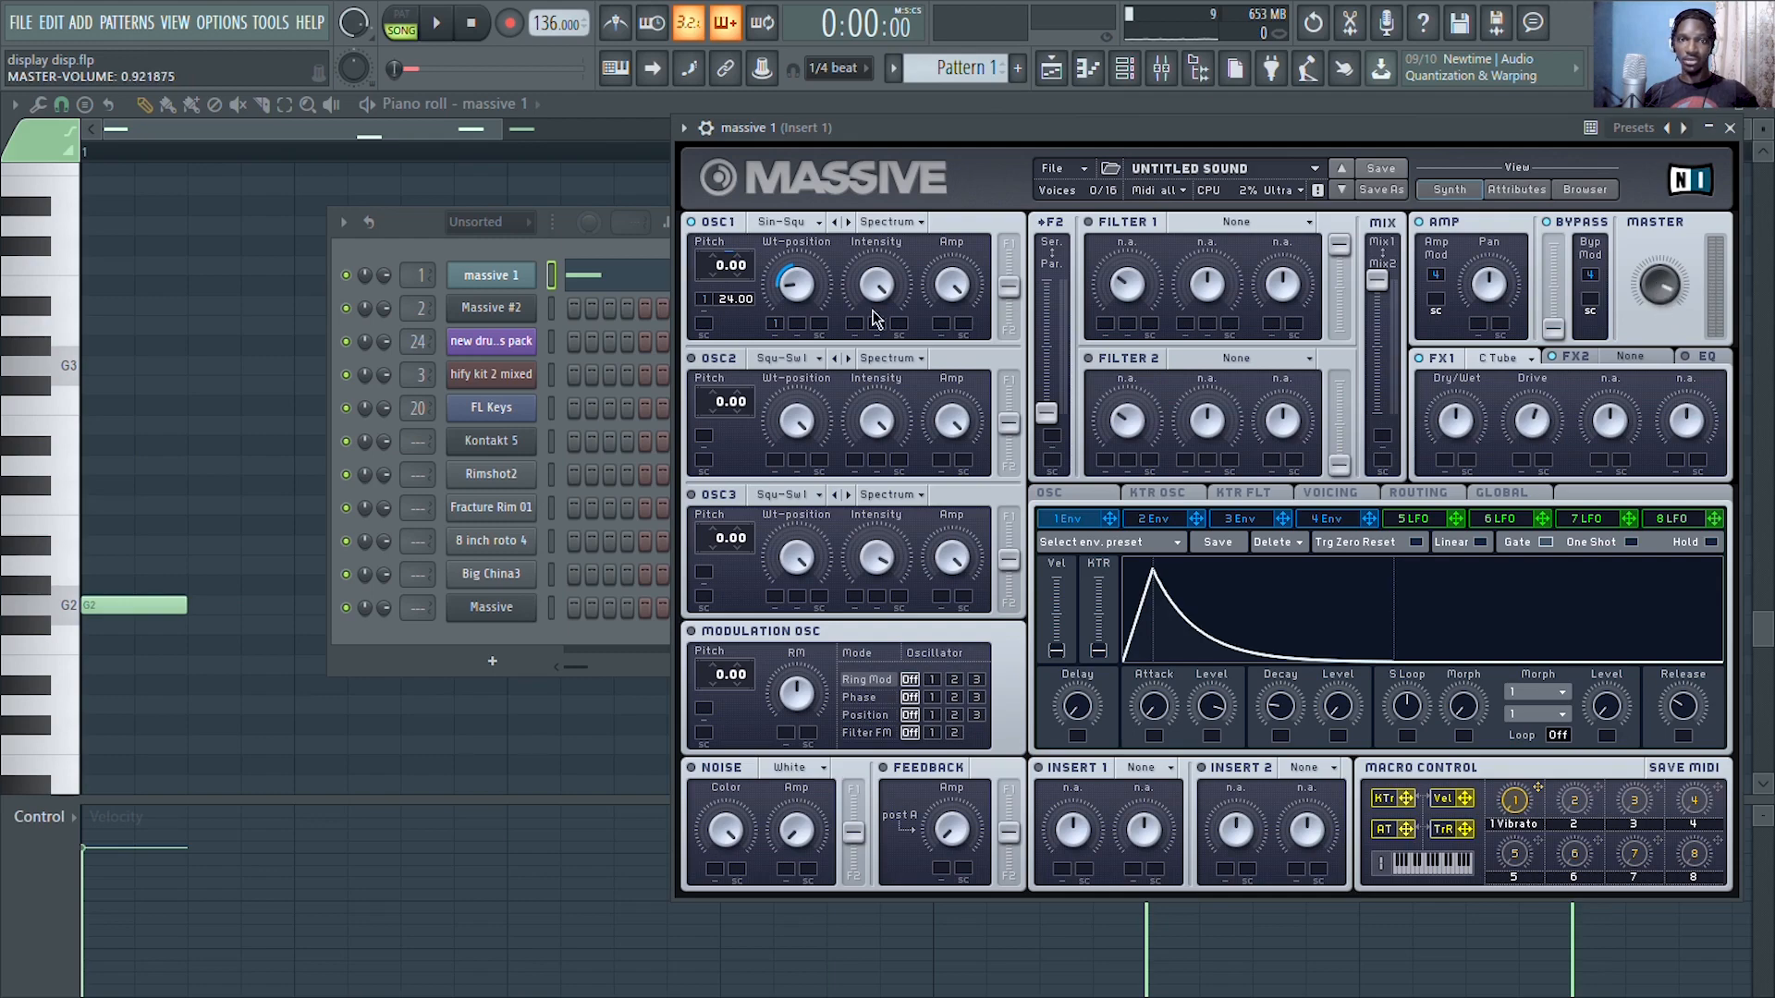
left_click_drag(791, 285, 797, 285)
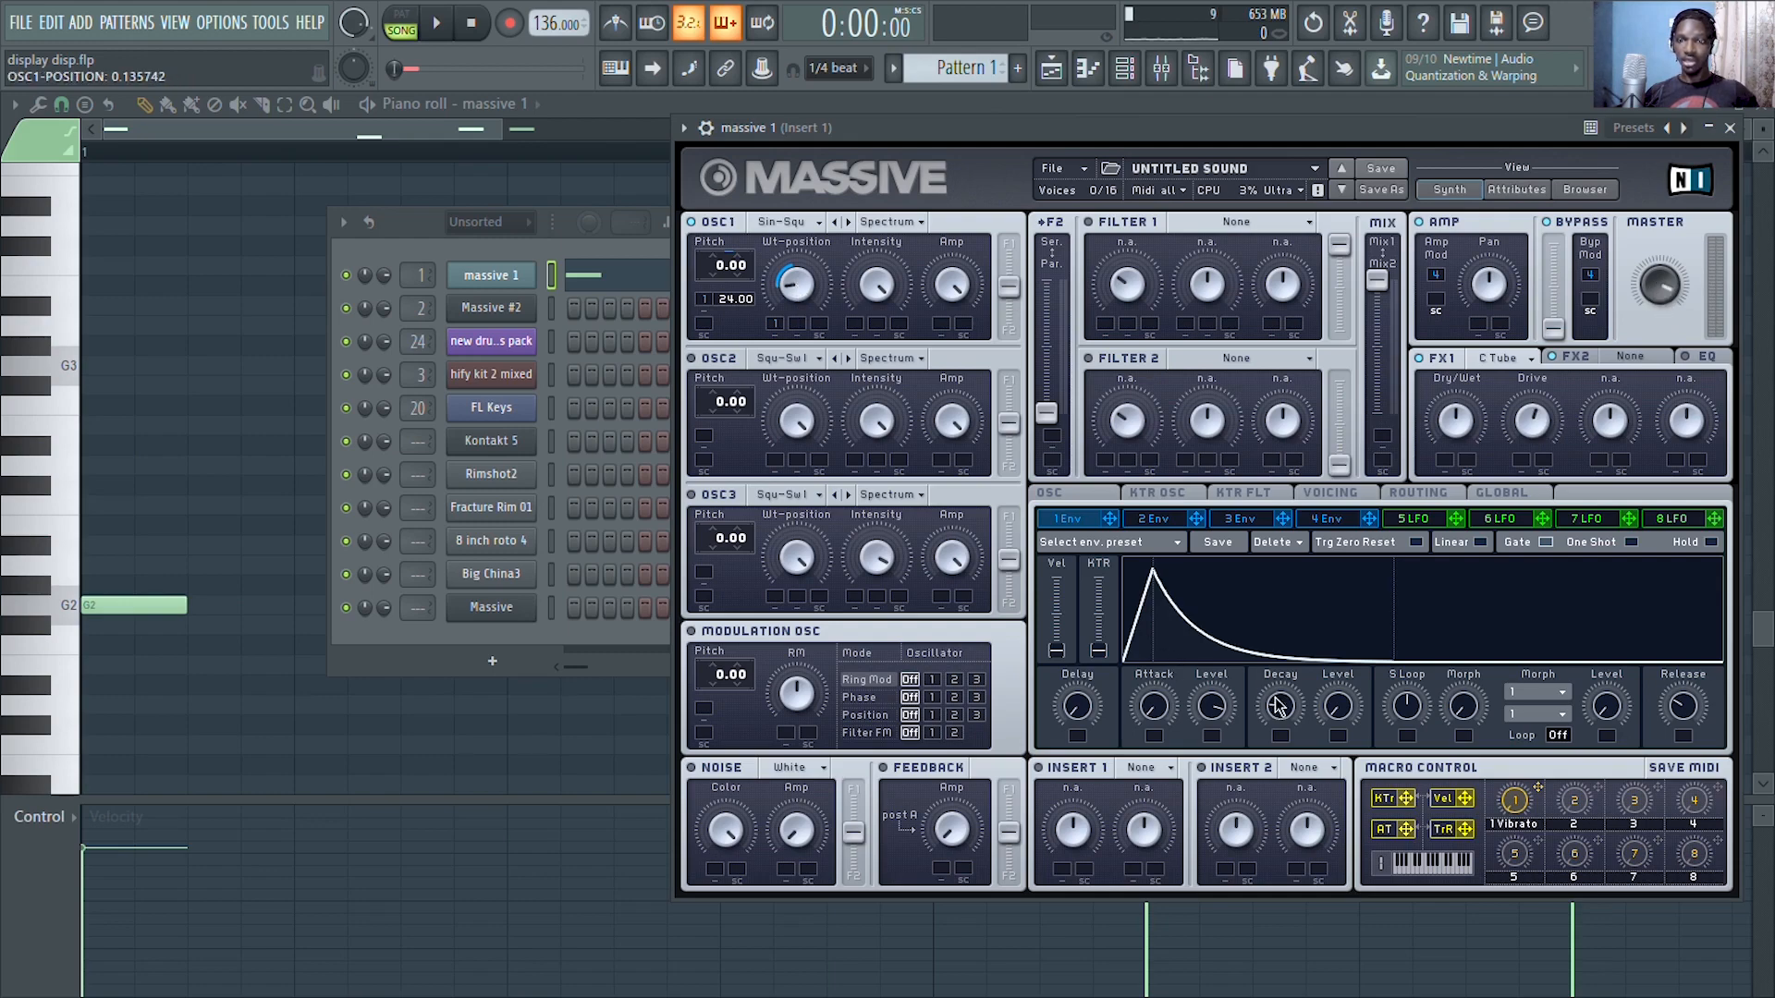
left_click(440, 26)
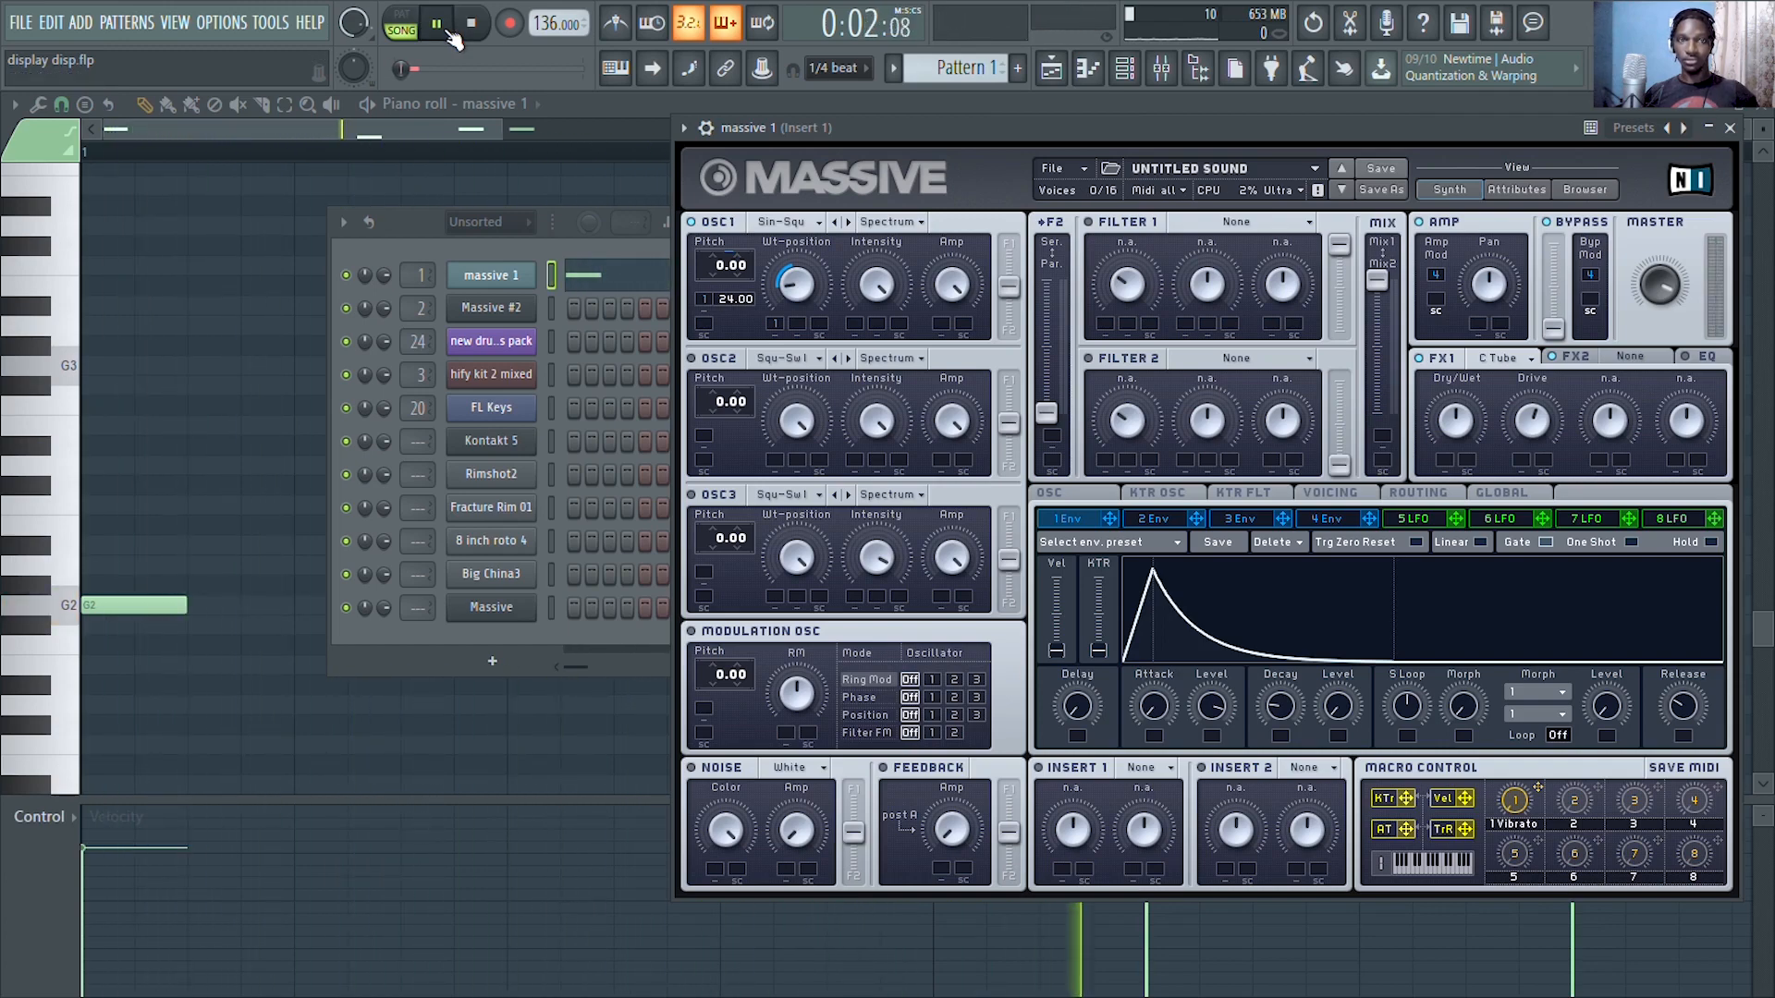
left_click(471, 23)
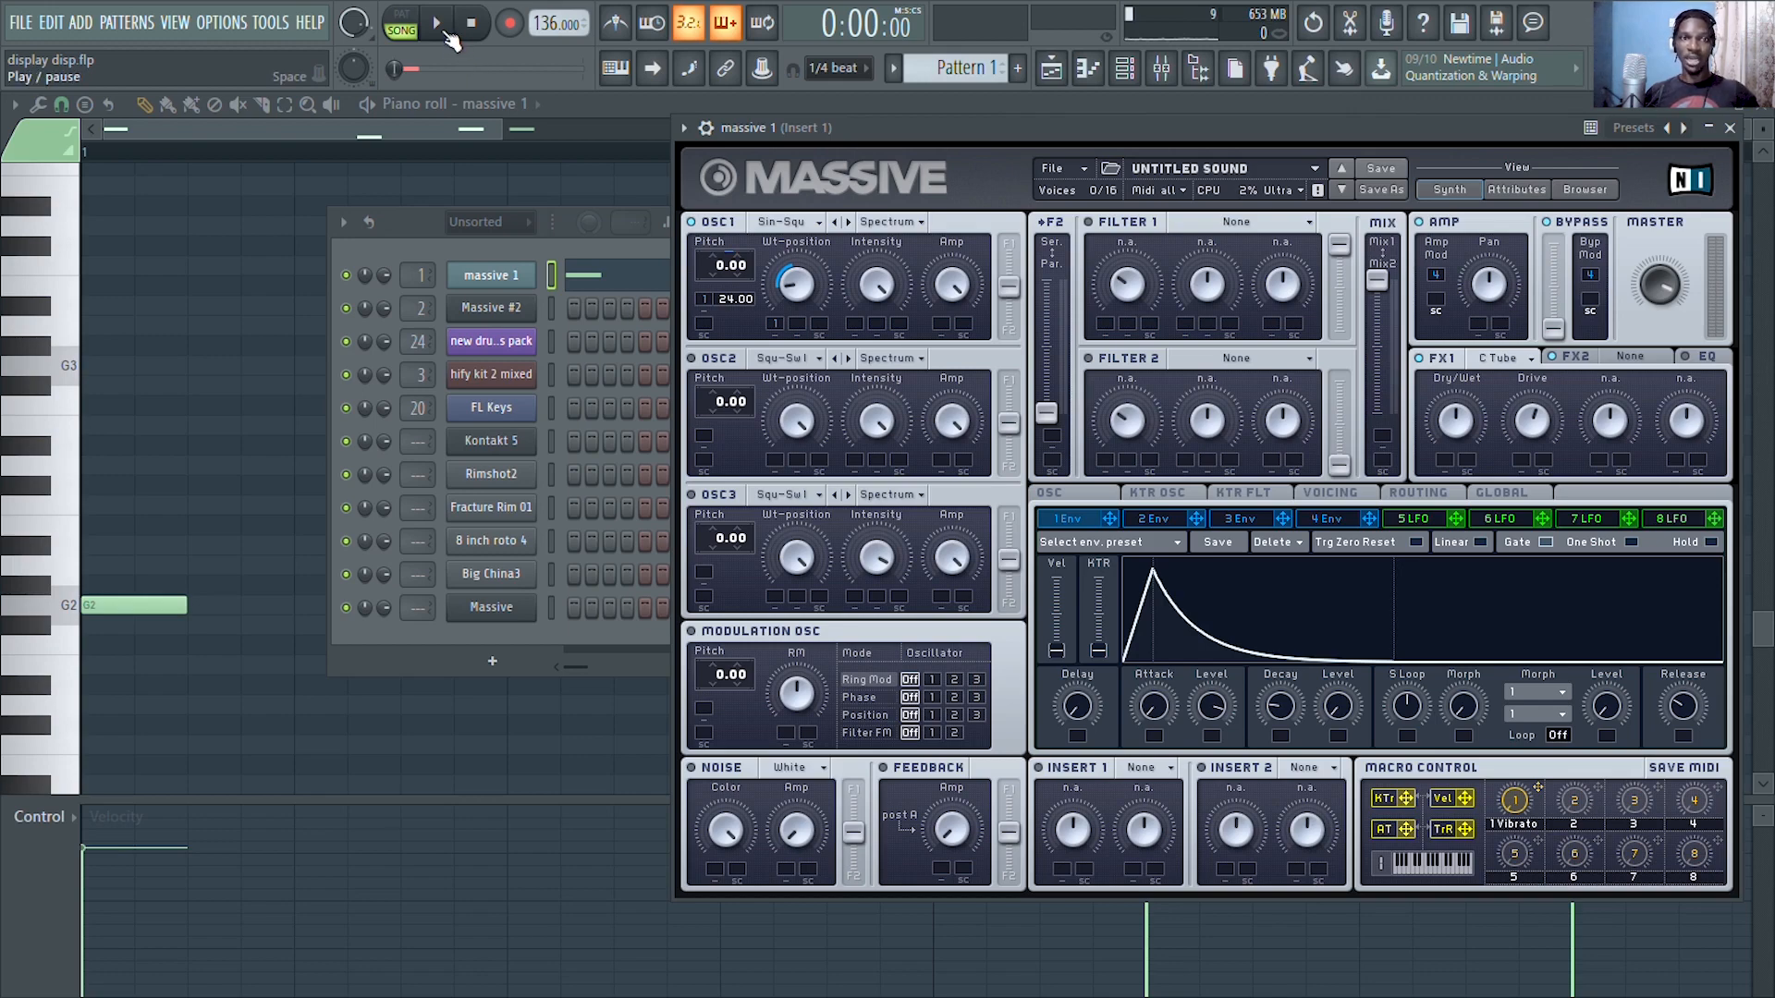
Replay the bass, try the FX1 tube drive at about 0.72 and lower it back during playback
left_click(446, 34)
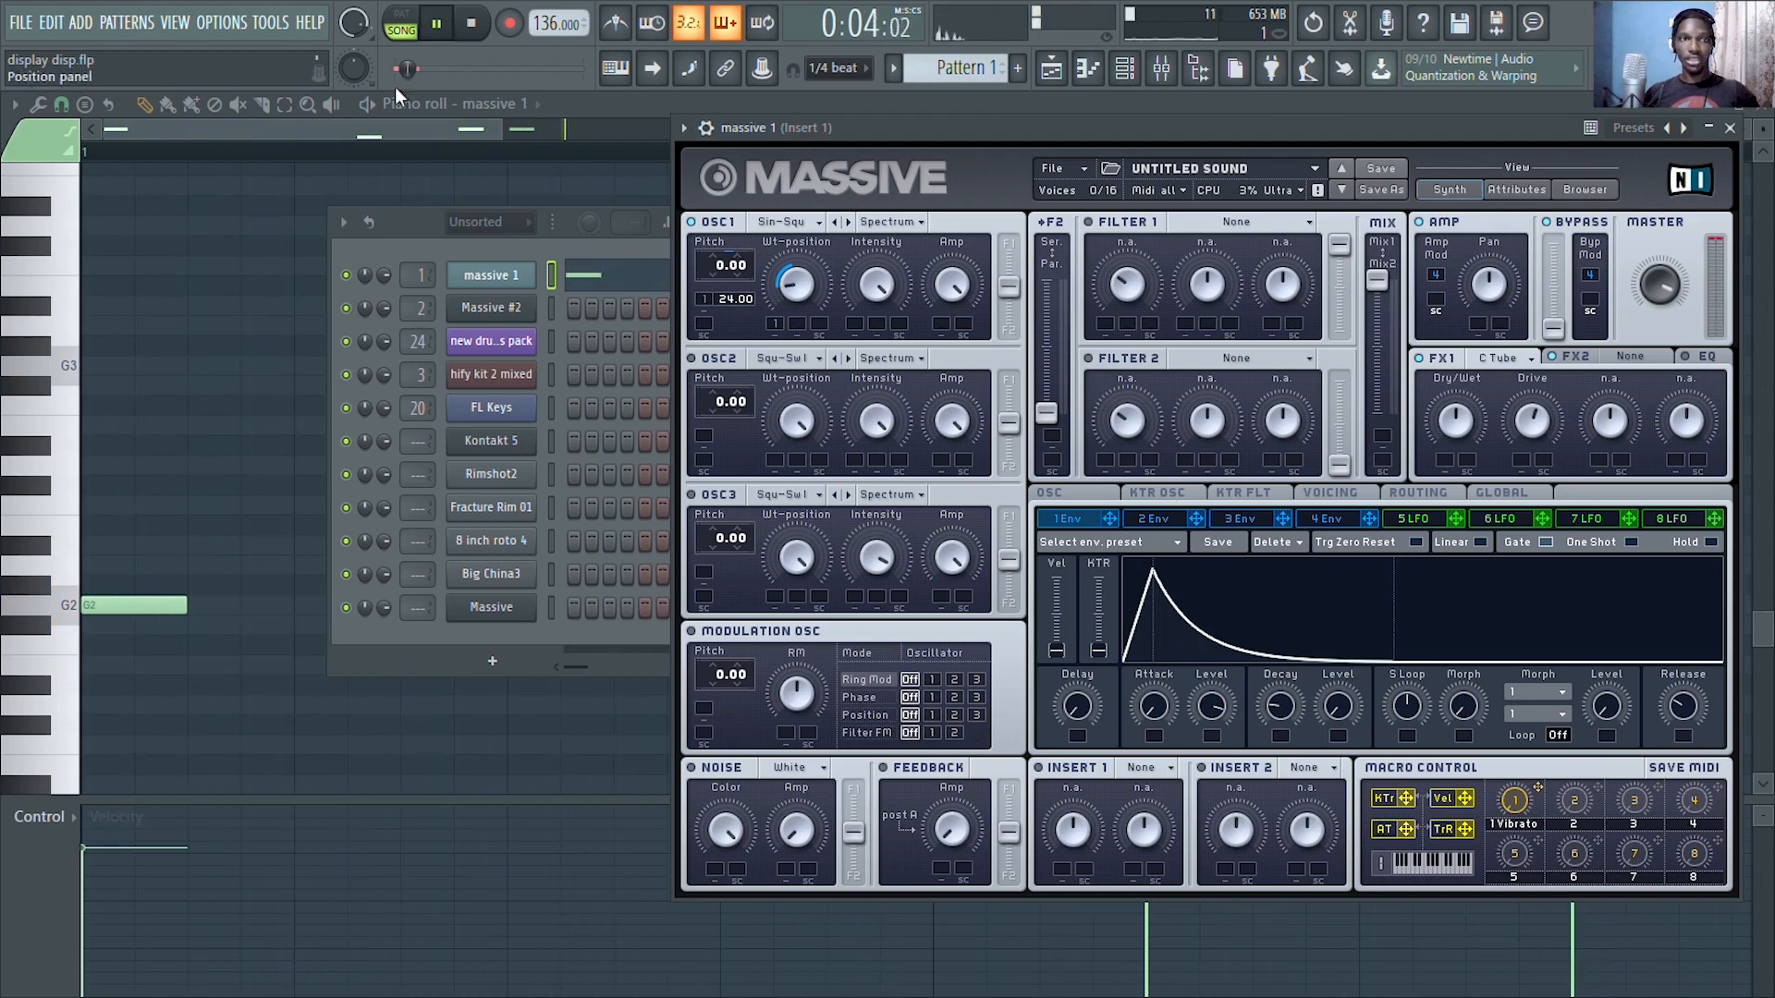
key("space")
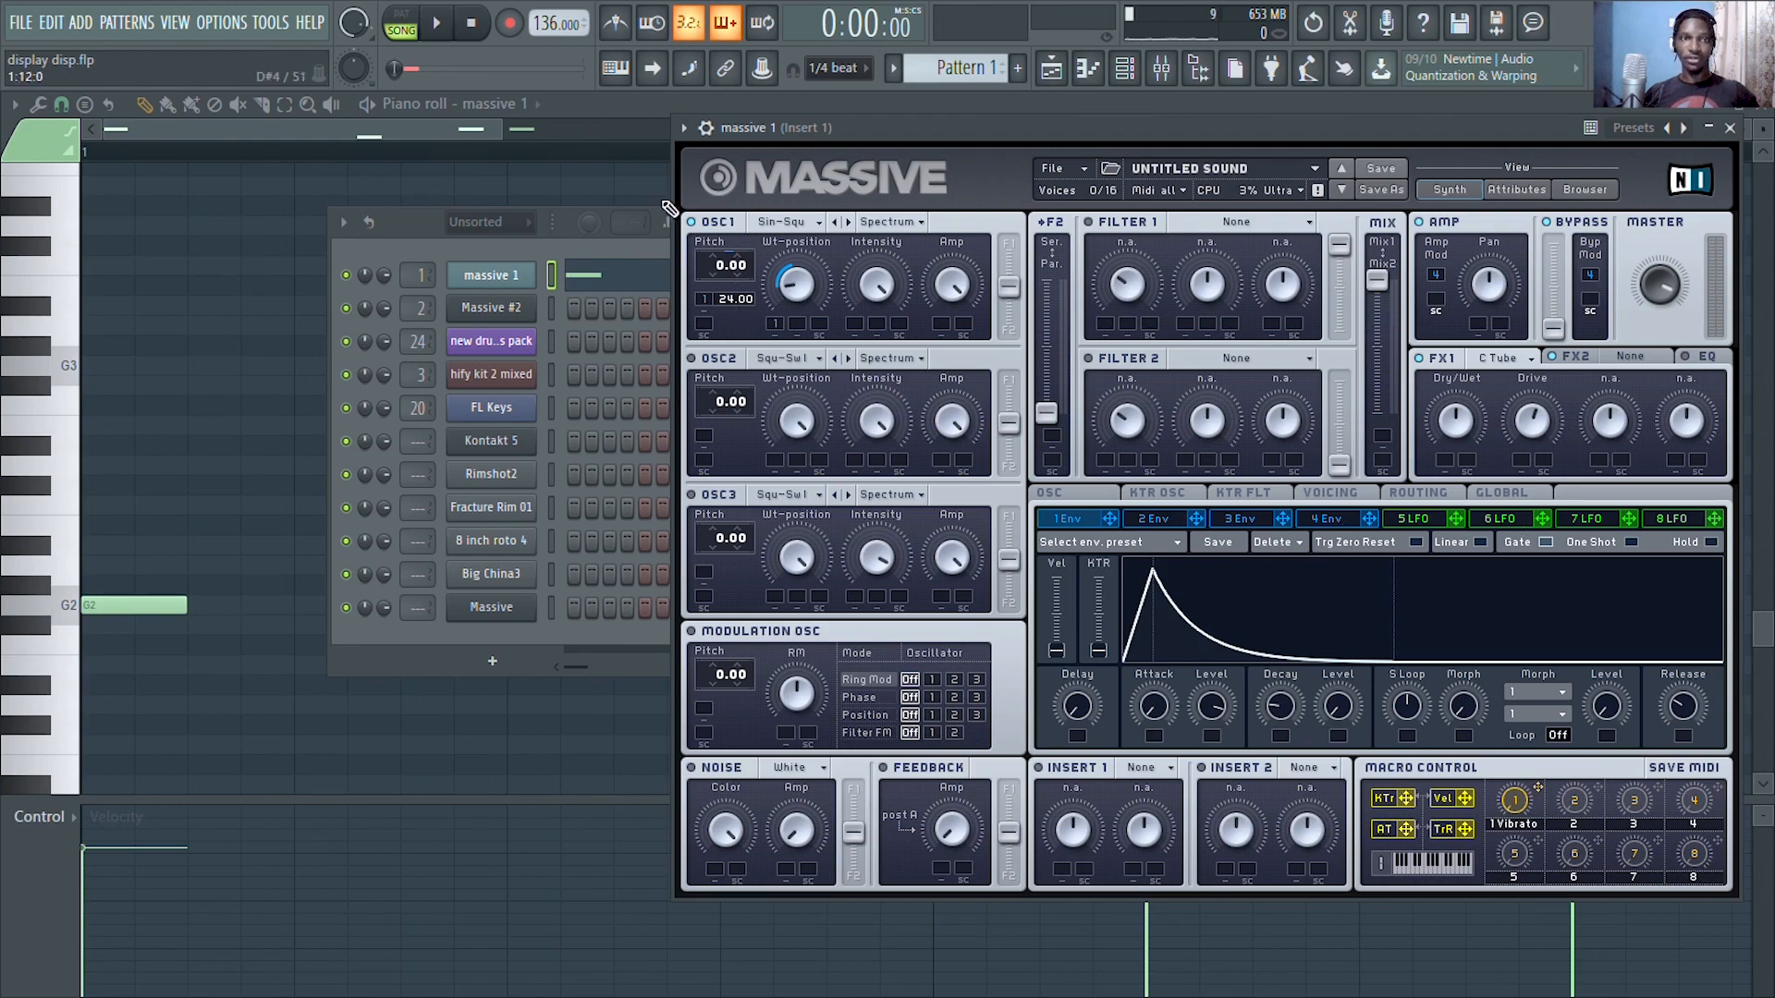
left_click(438, 30)
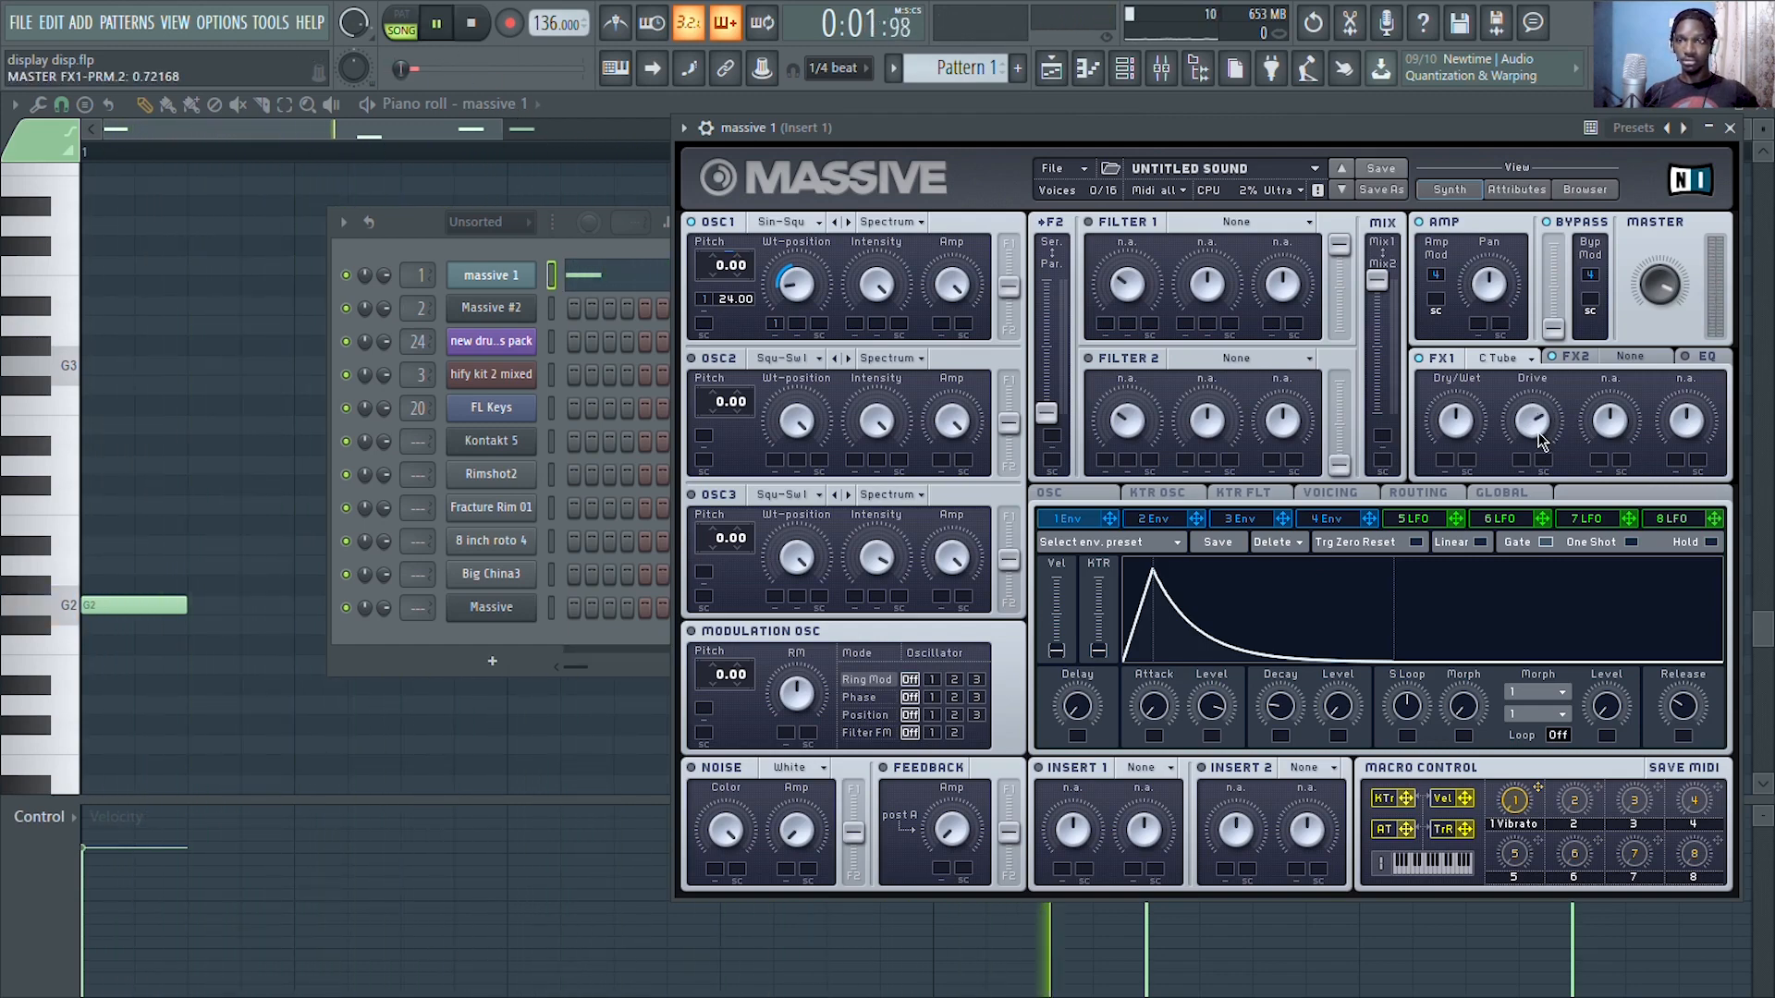
left_click_drag(1534, 429, 1524, 452)
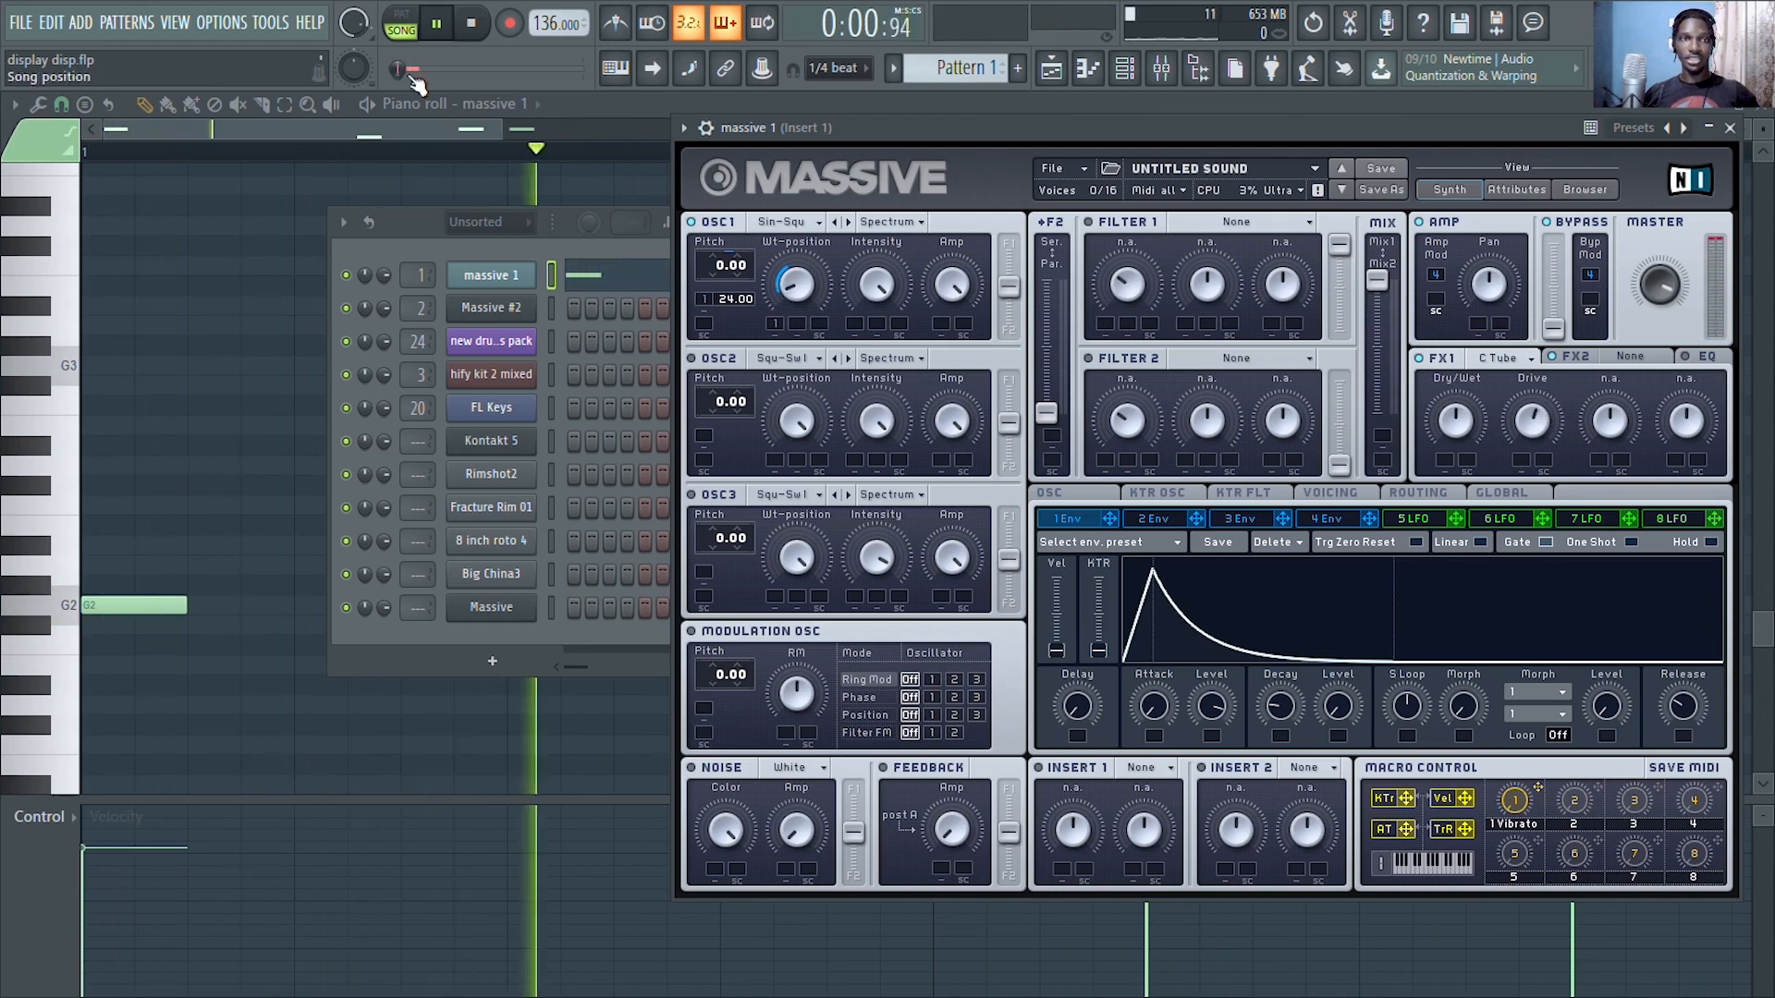
key("space")
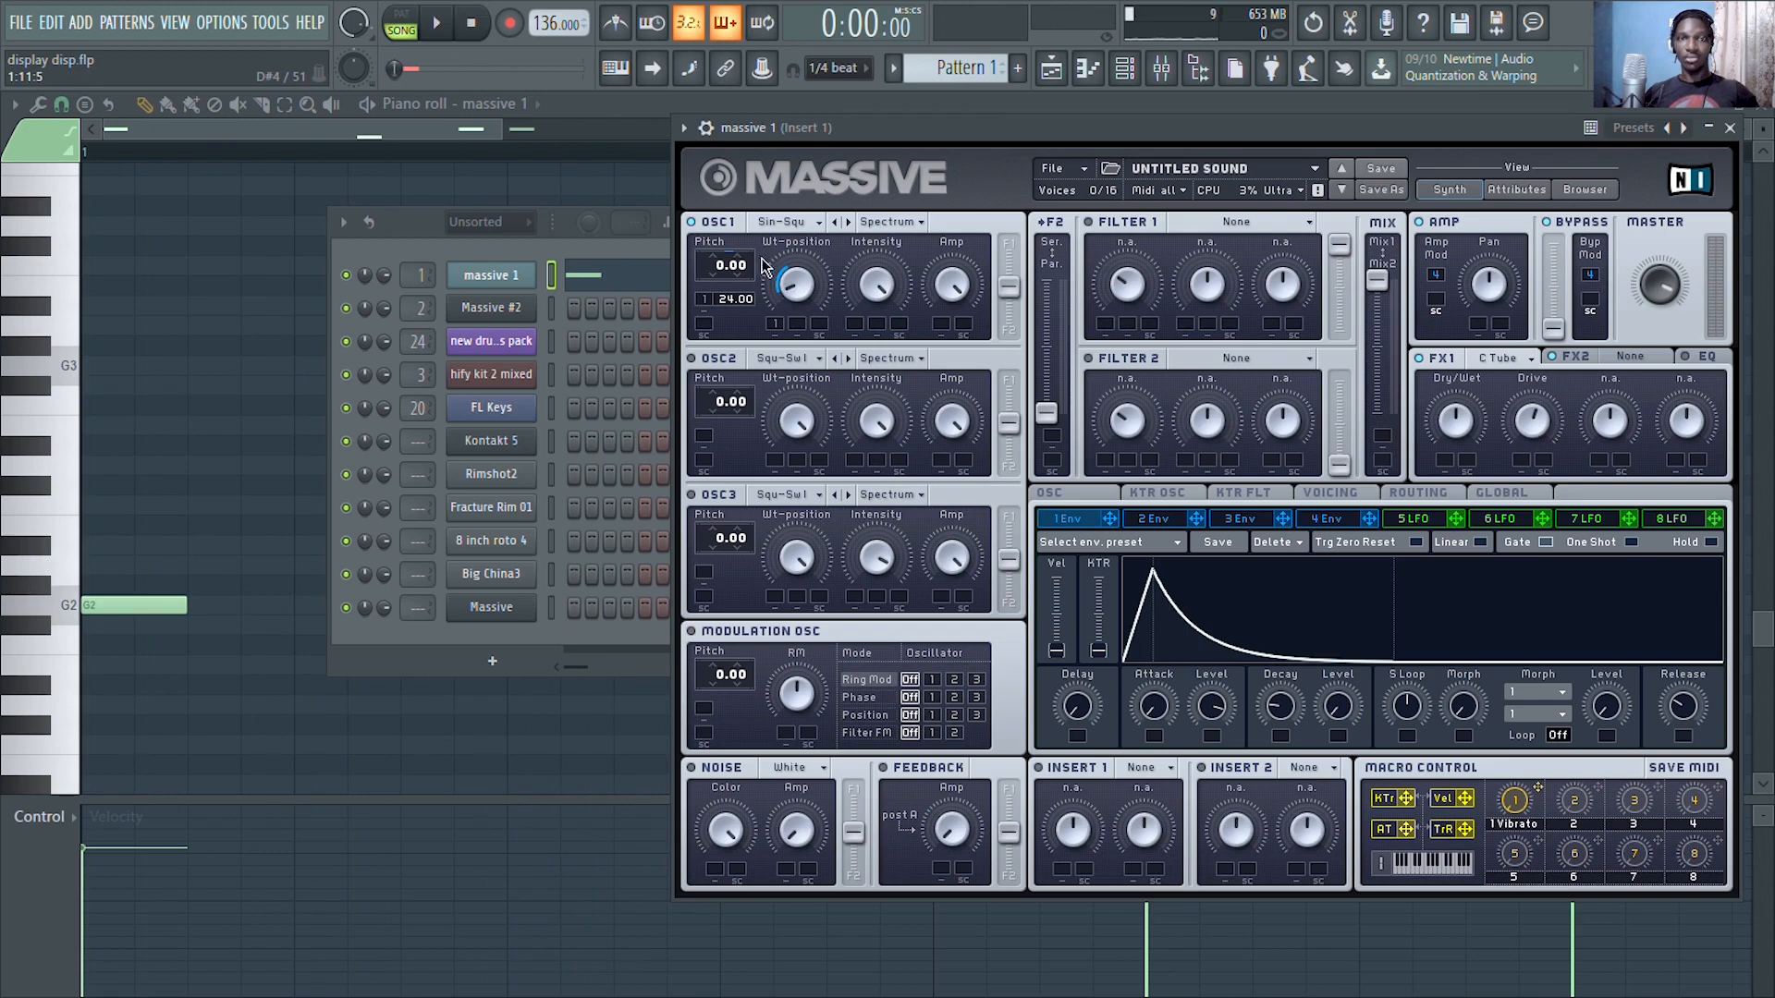
During playback, try oscillator 1's wavetable position at about 0.07, raise it again, and set envelope 1's attack level to about 0.79
key("space")
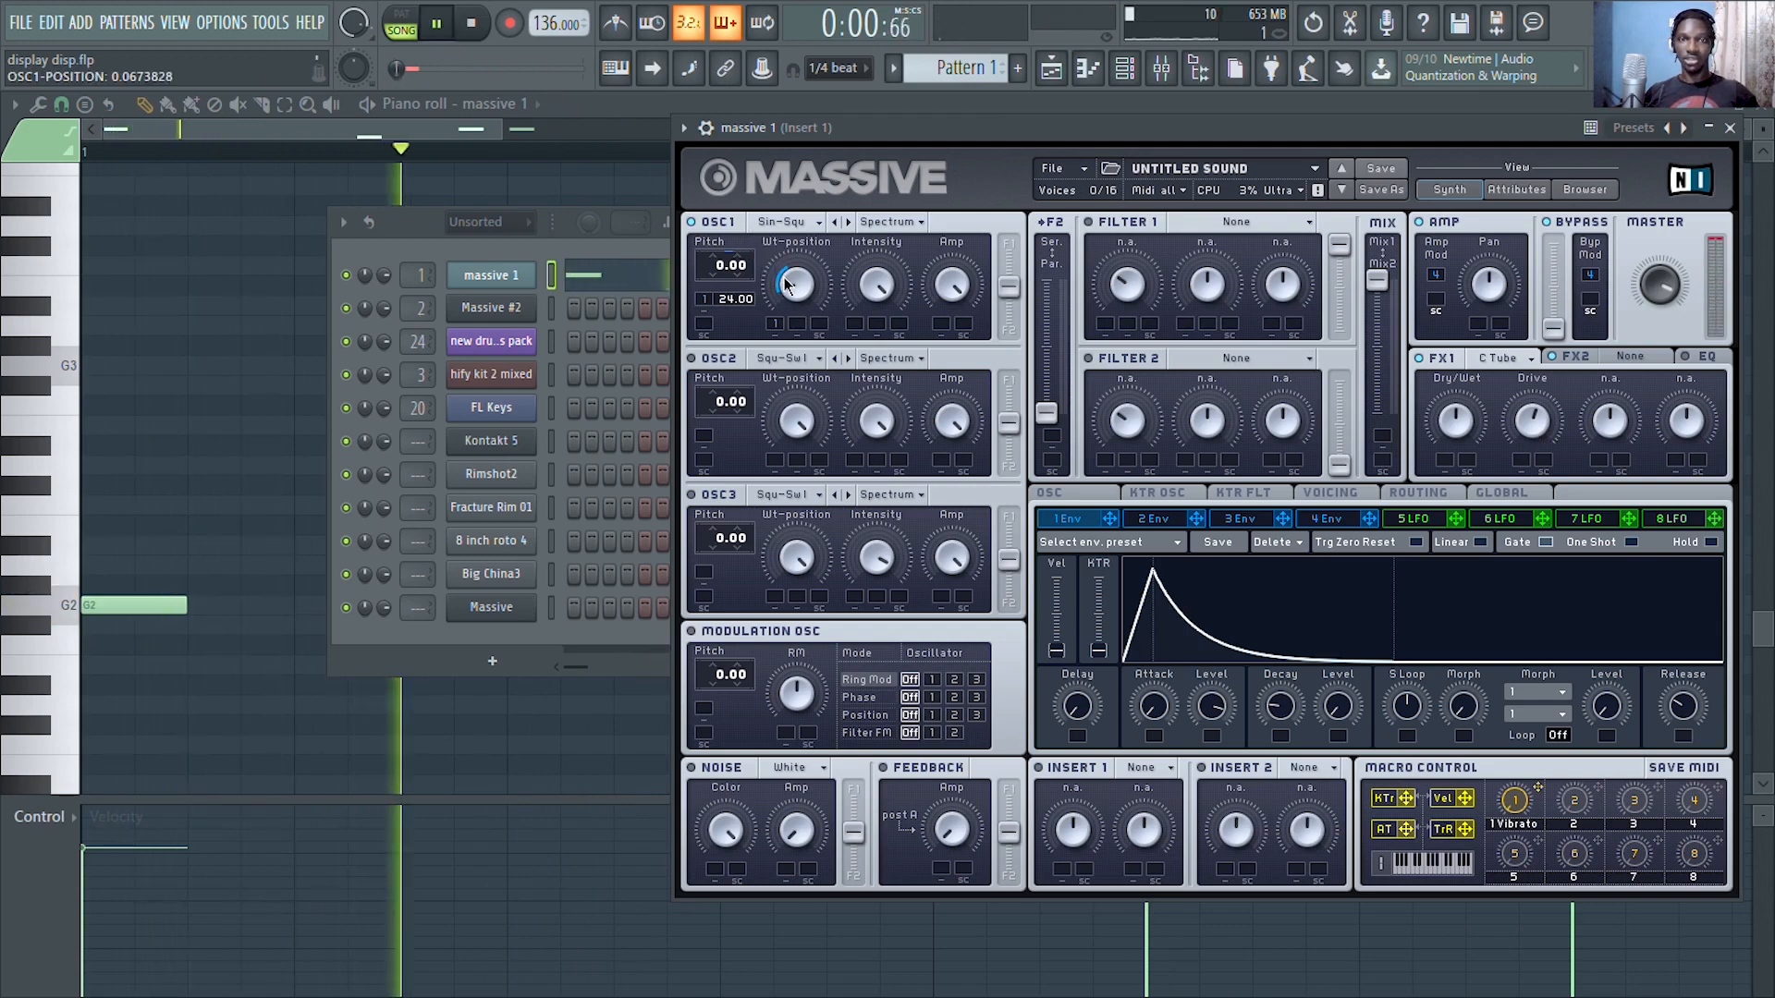
left_click_drag(803, 301, 789, 285)
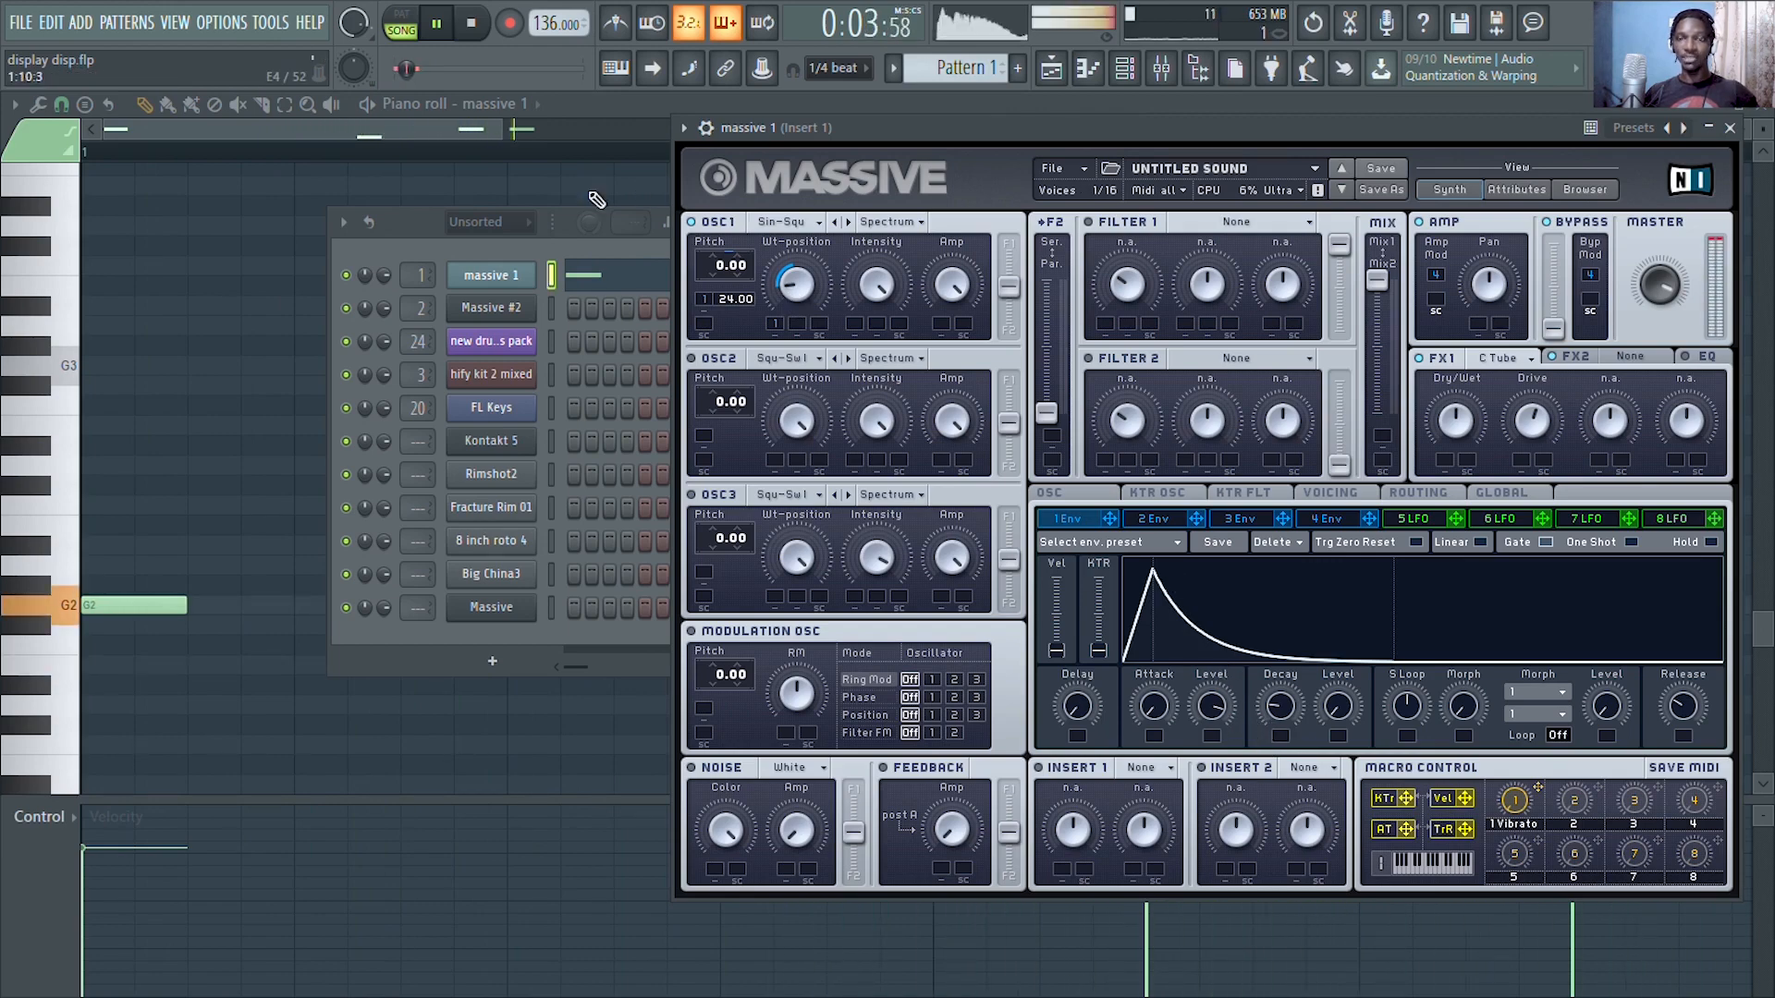
mouse_move(1211, 707)
left_mouse_down()
mouse_move(1220, 737)
mouse_move(1246, 681)
mouse_move(1225, 716)
left_mouse_up()
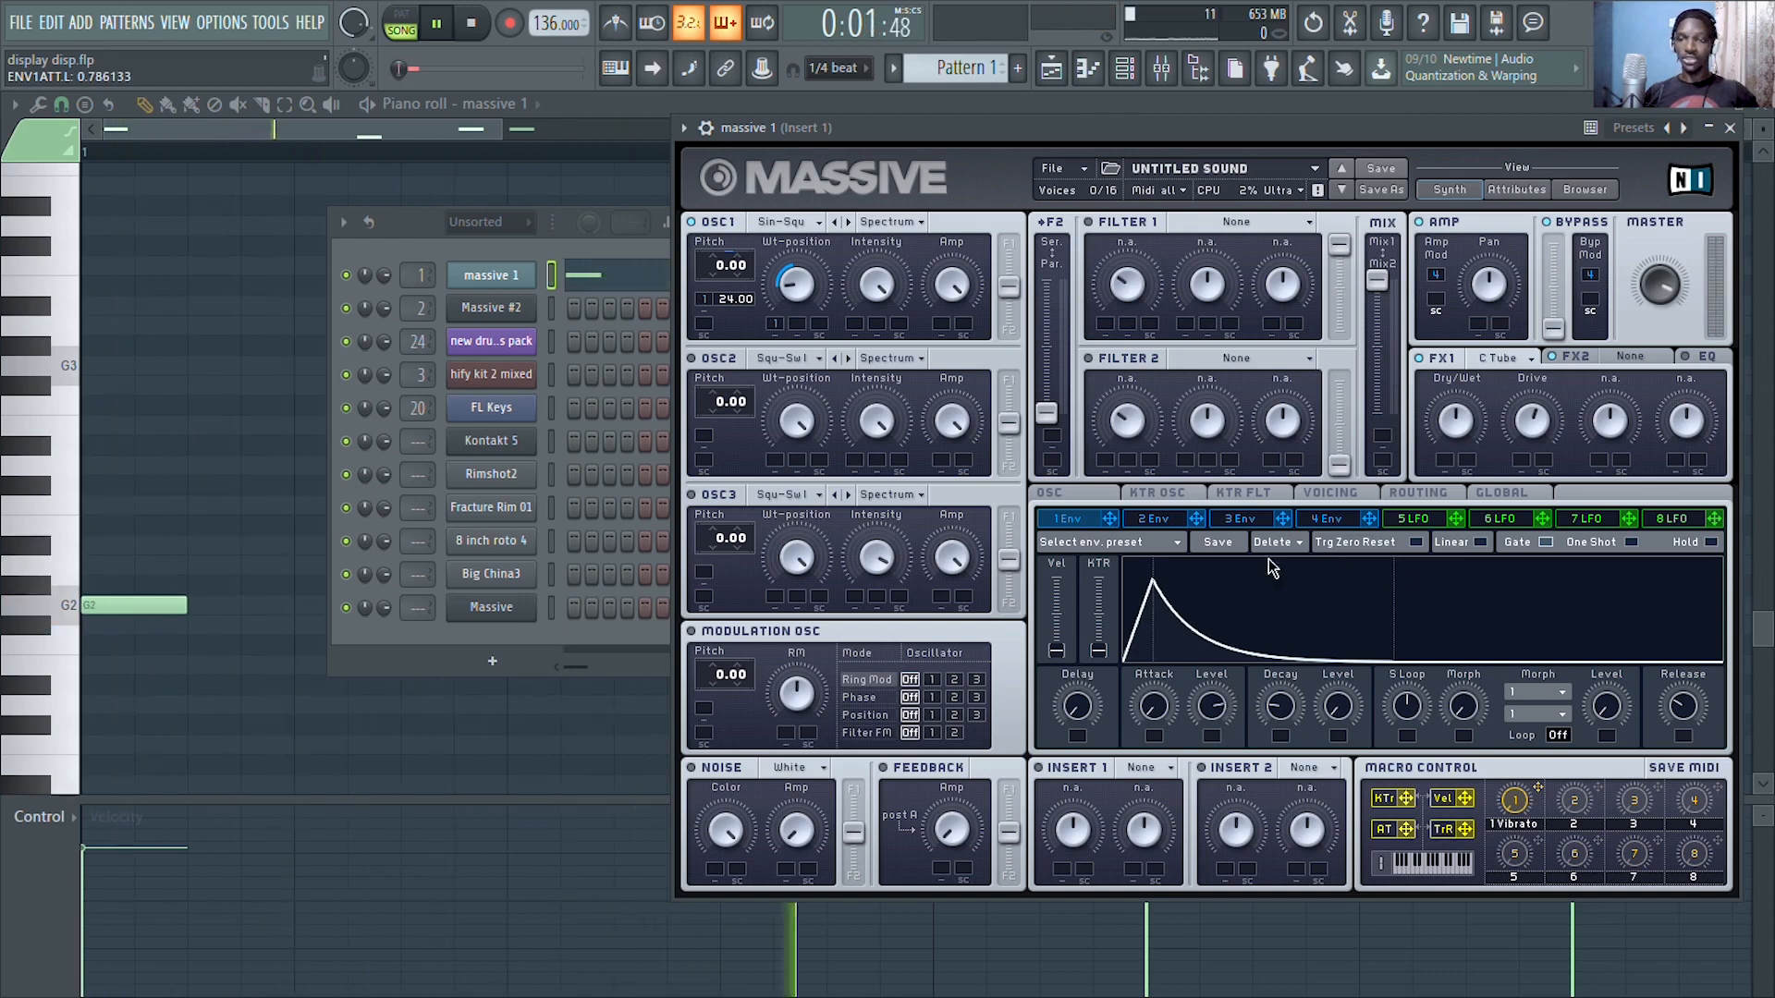
key("space")
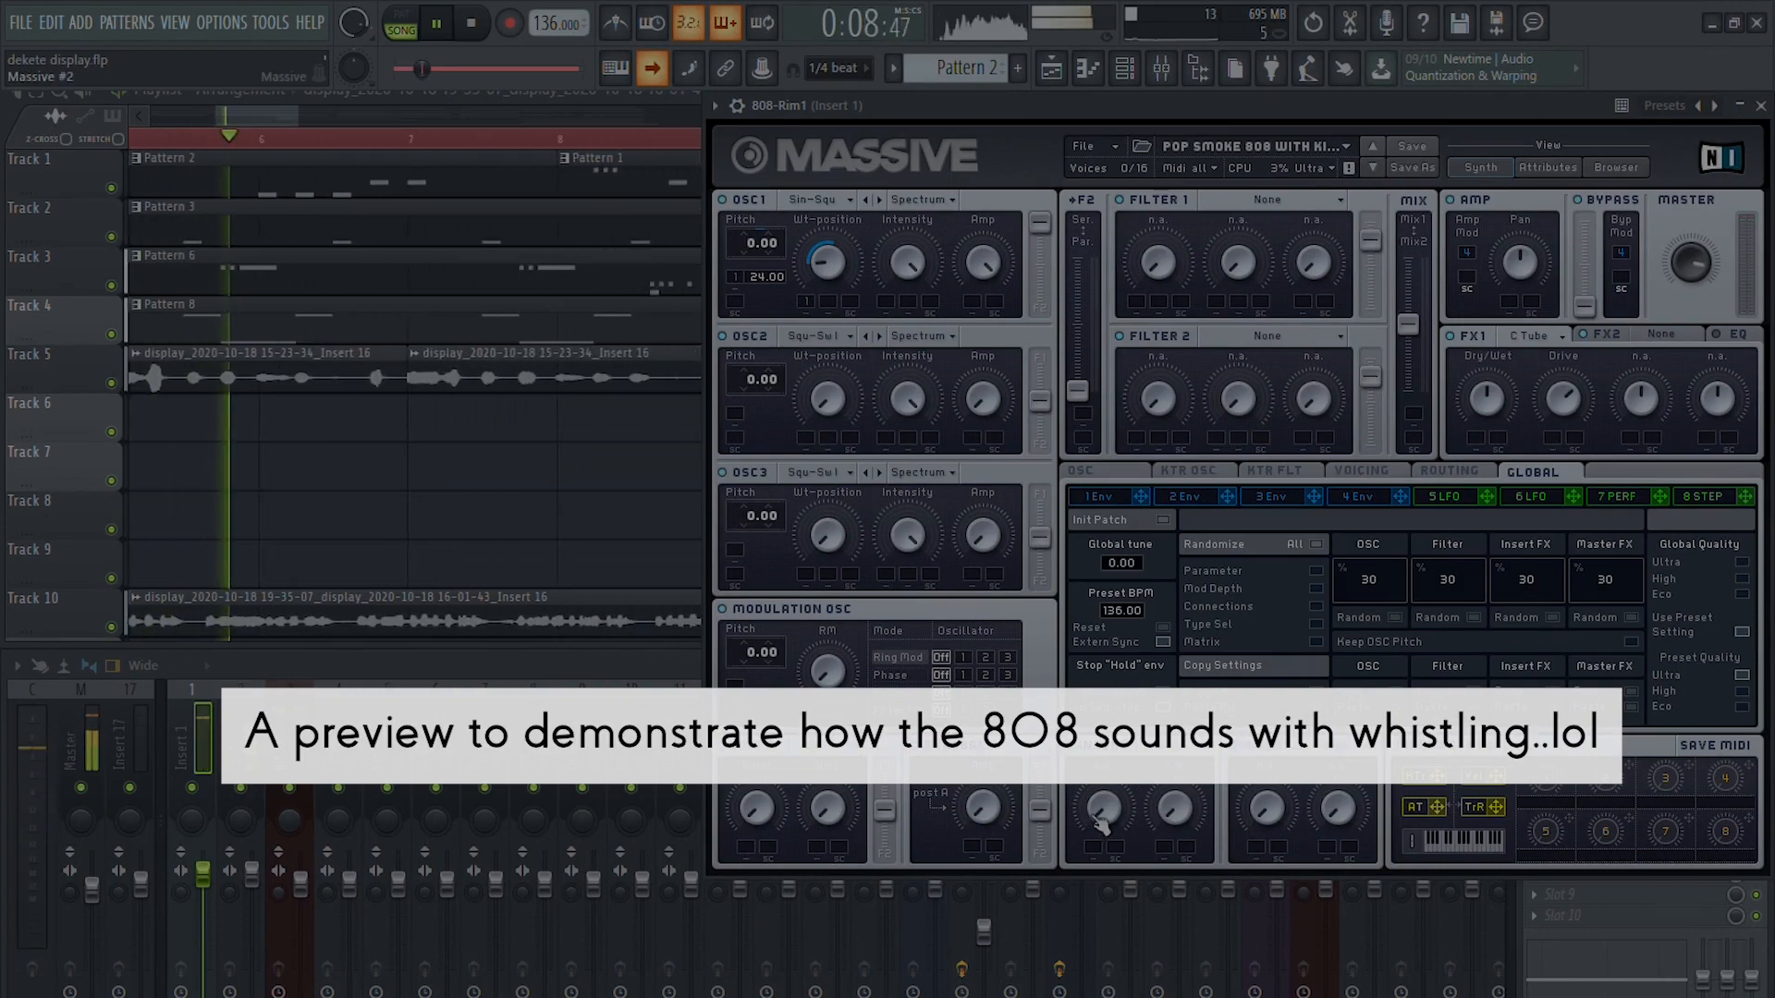
View the LFO and envelope 1 settings of the Polo G 808B patch while the arrangement plays
key("Down")
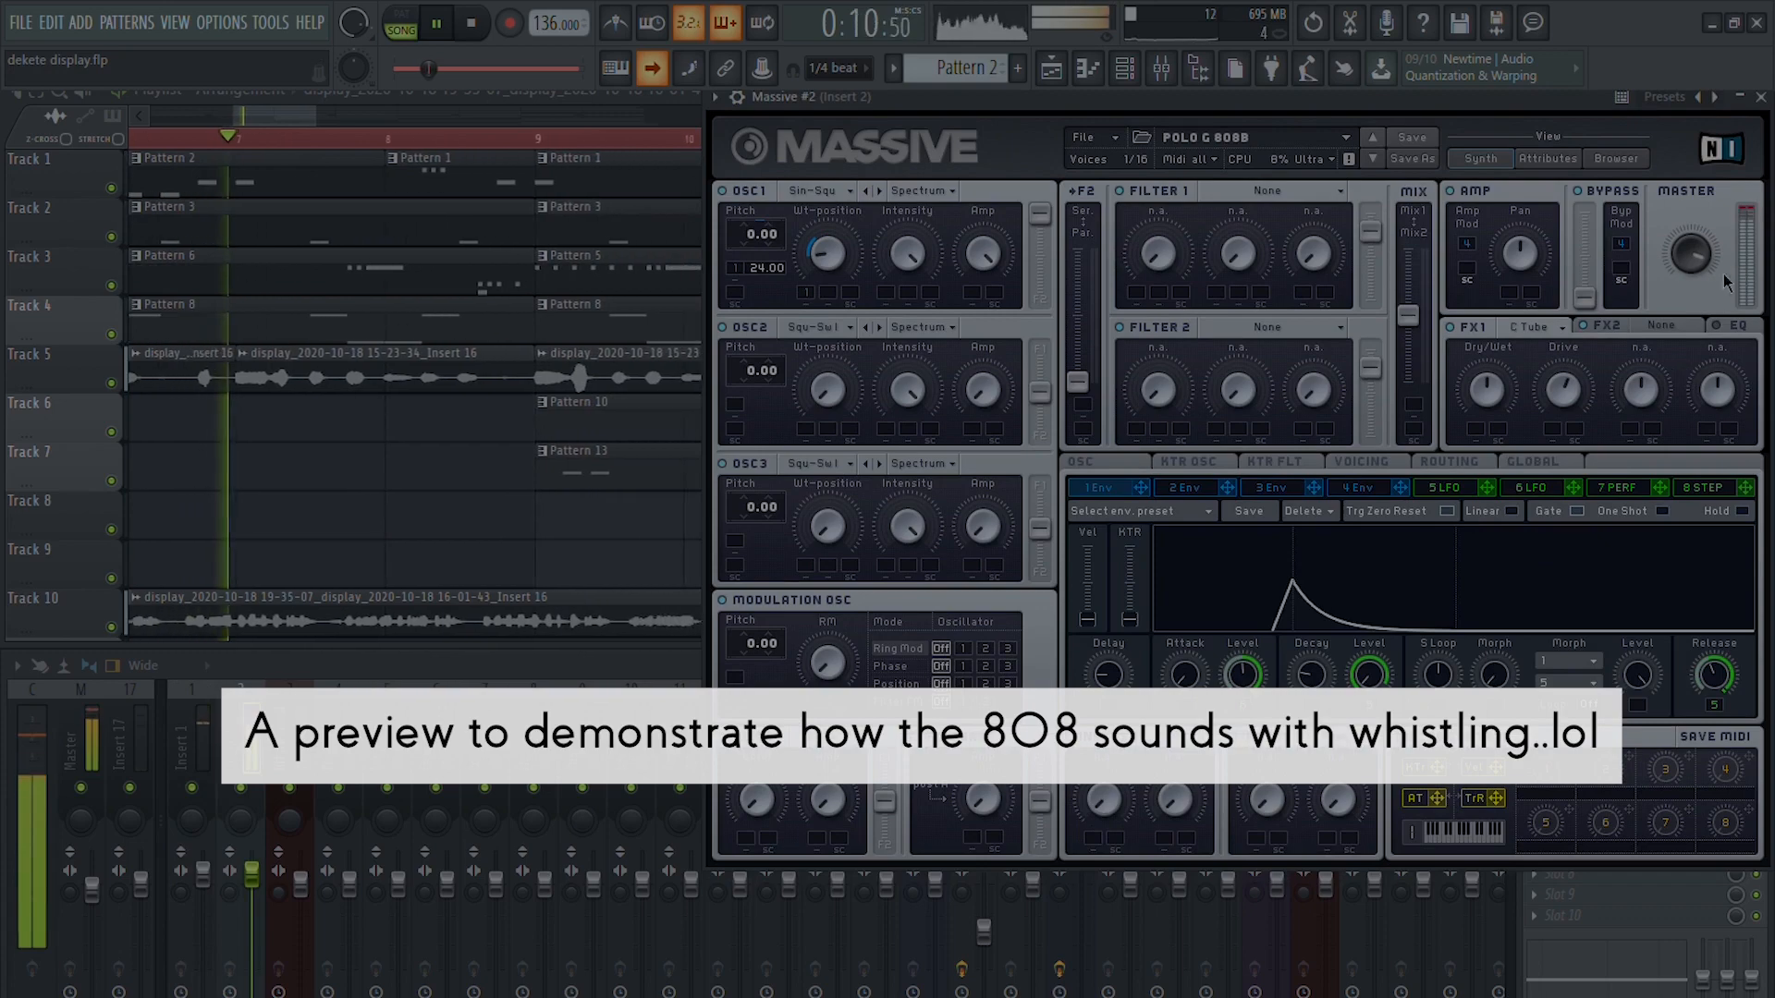
left_click(1445, 488)
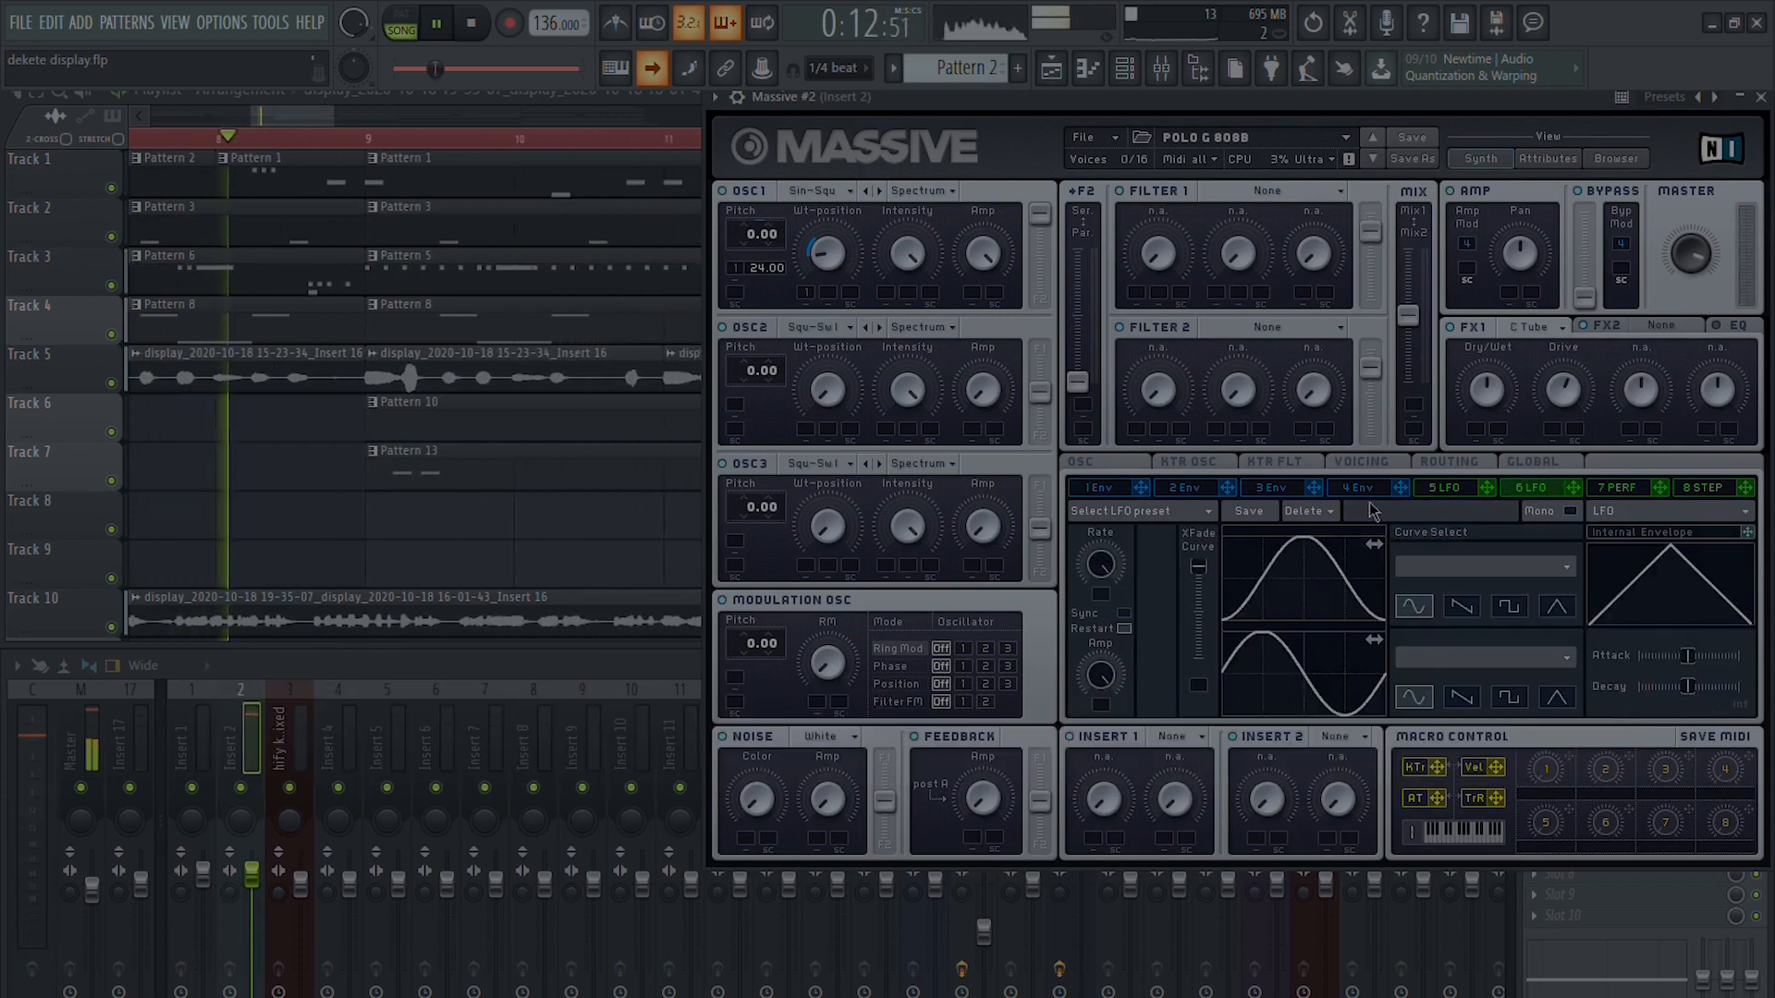
left_click(1331, 490)
left_click(1118, 496)
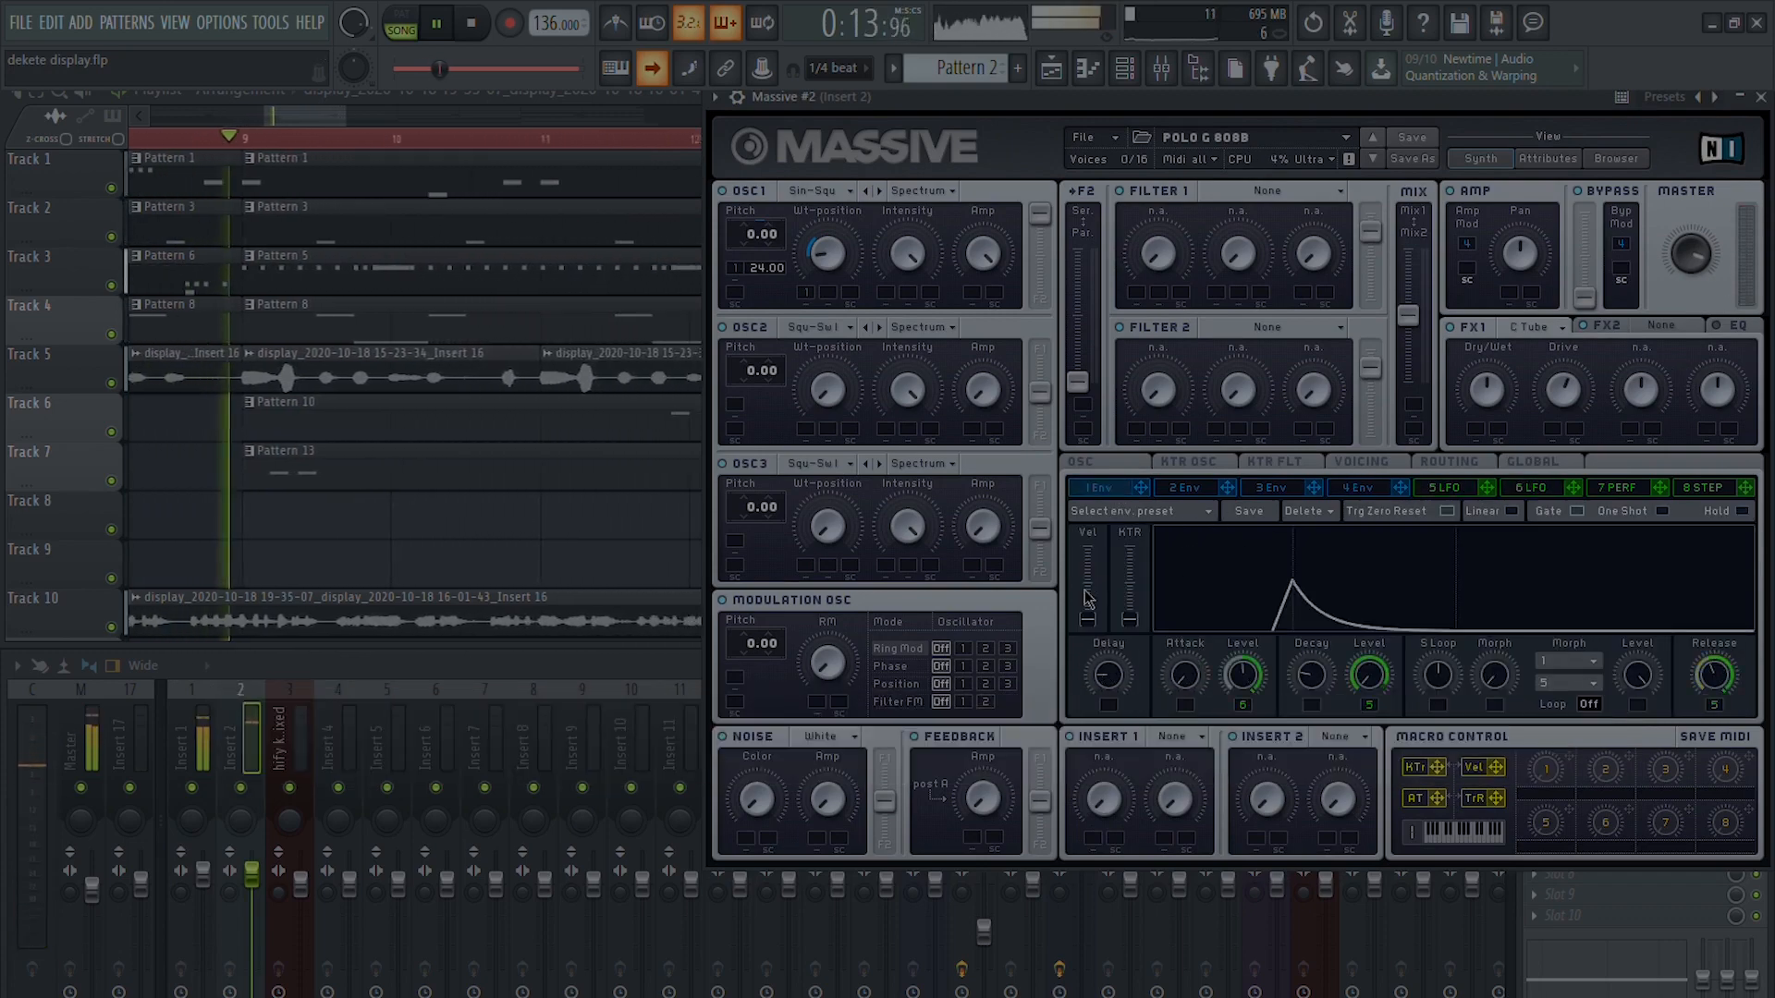
left_click(1125, 787)
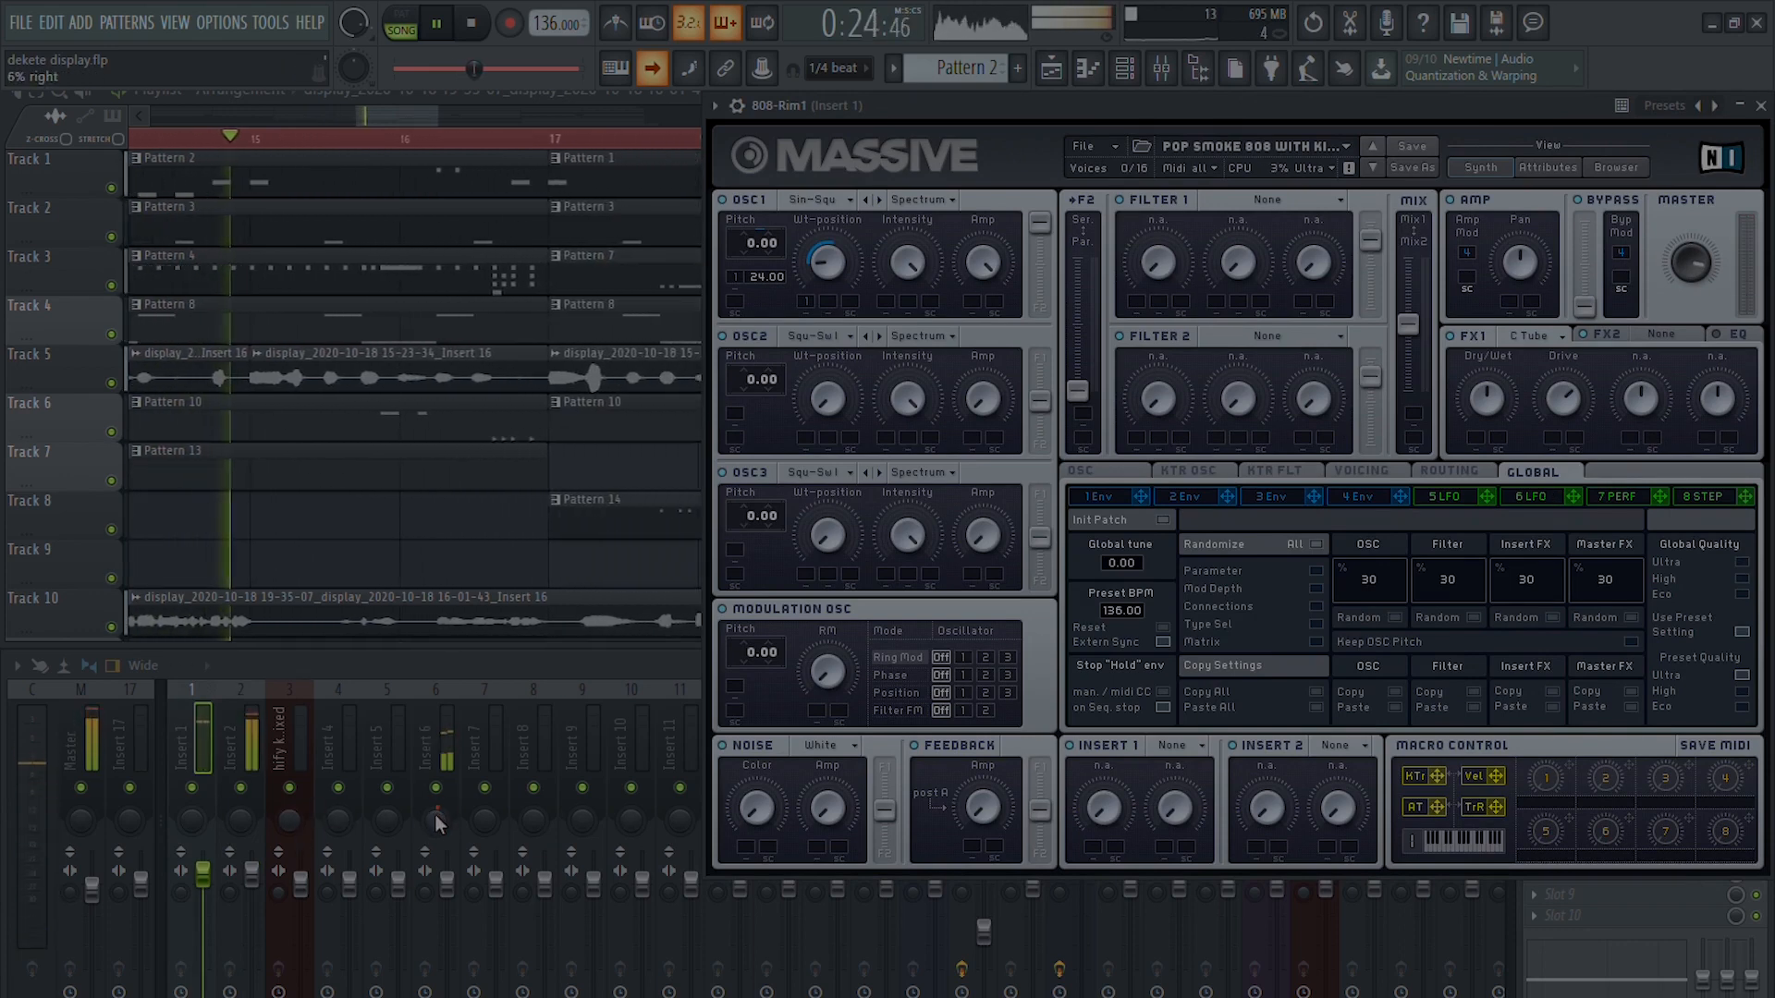
Look through the mixer's higher insert tracks while the arrangement plays
scroll(461, 712, "down", 6)
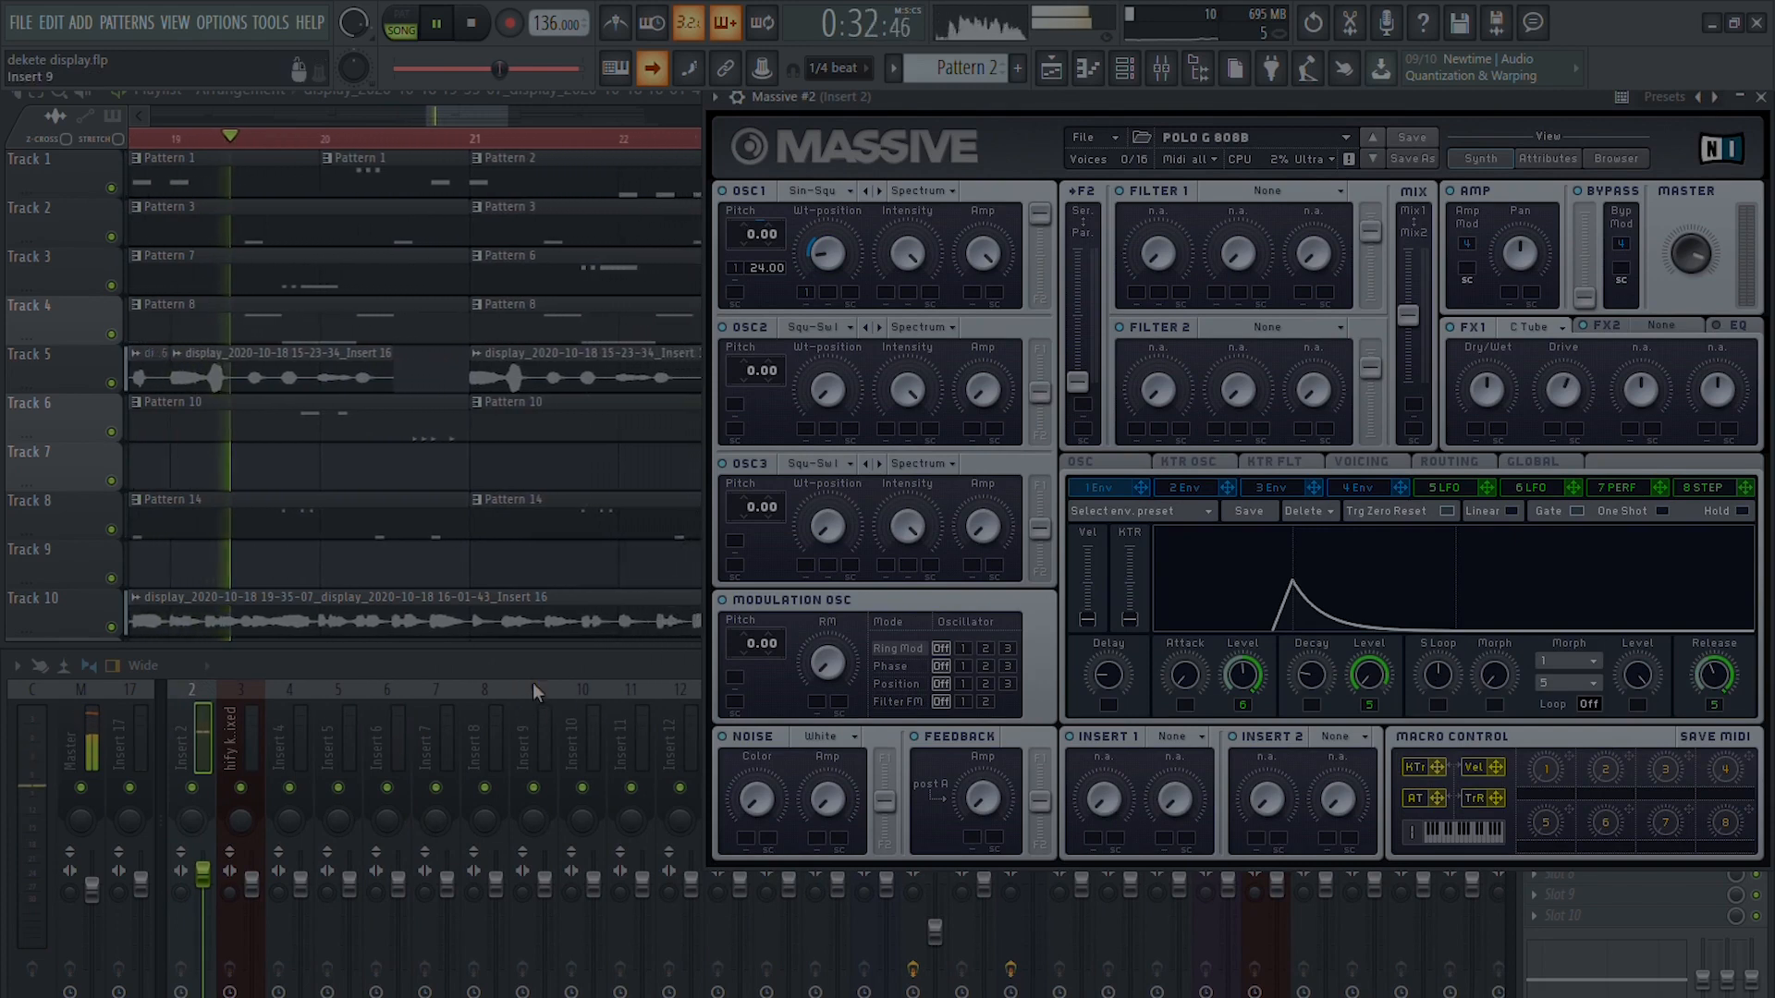
scroll(532, 683, "down", 2)
scroll(568, 667, "down", 1)
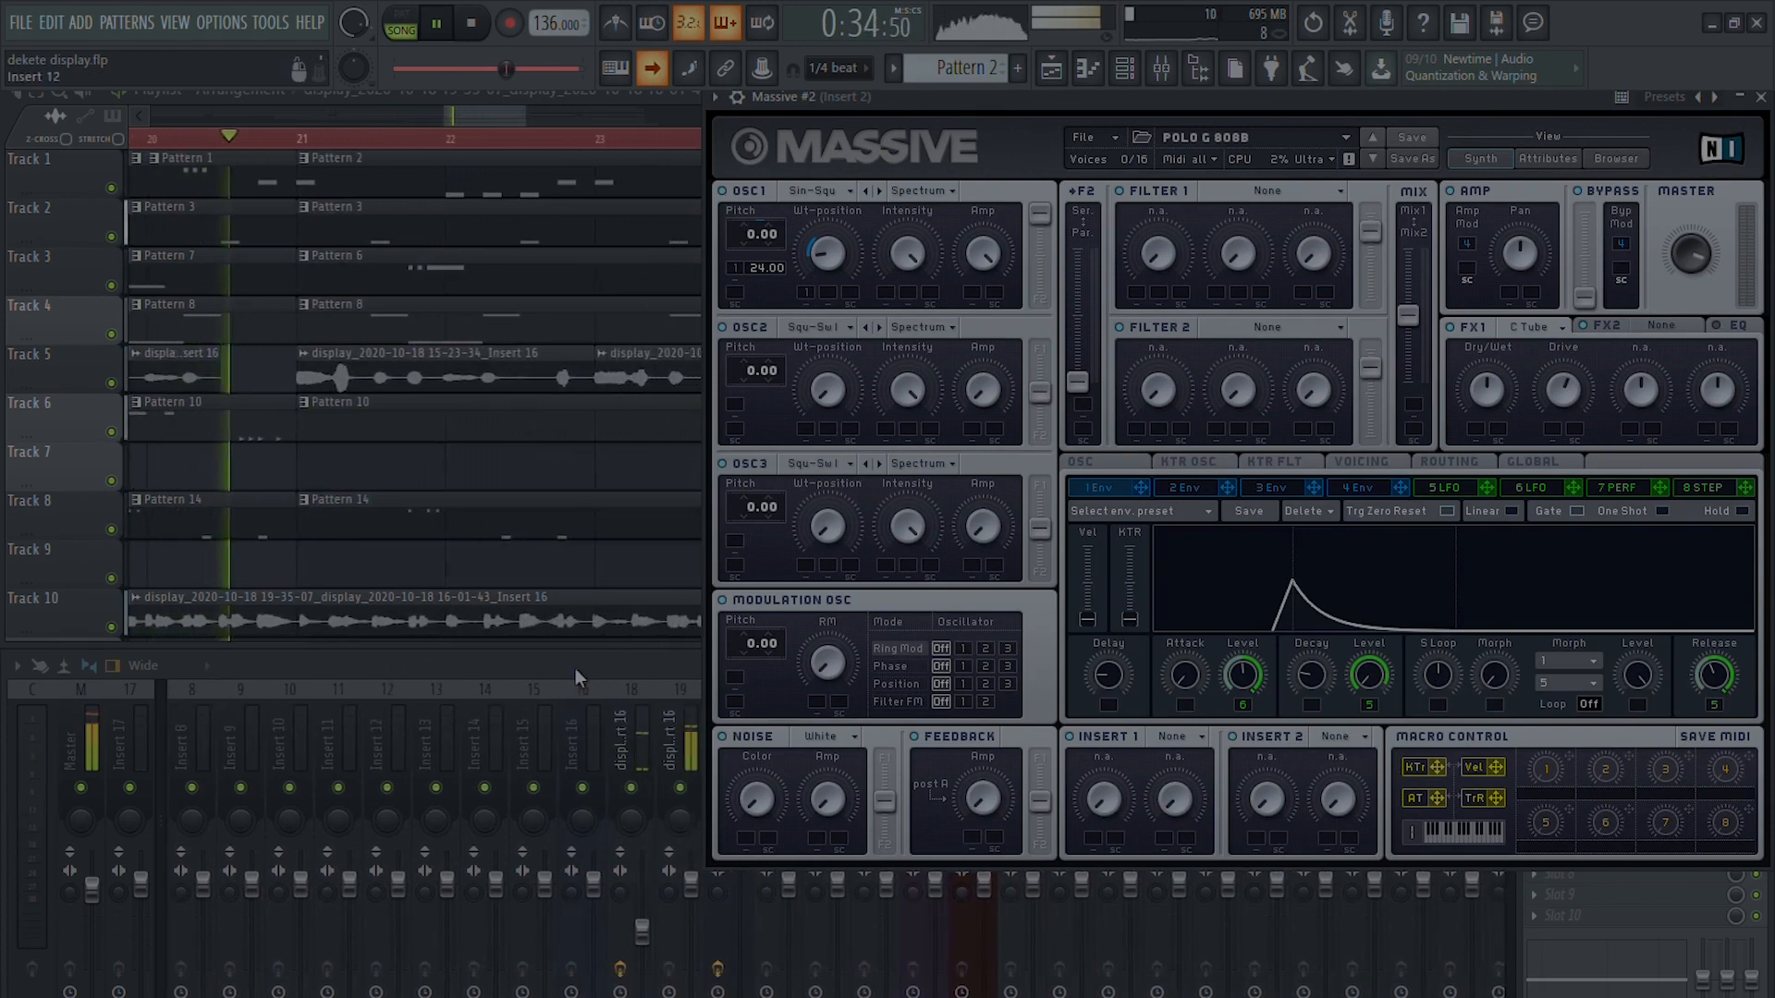
Review the LFO and envelope 1 settings of Massive #2 again, and clear the open windows to view the full Playlist
left_click(1444, 487)
left_click_drag(1198, 608, 1198, 565)
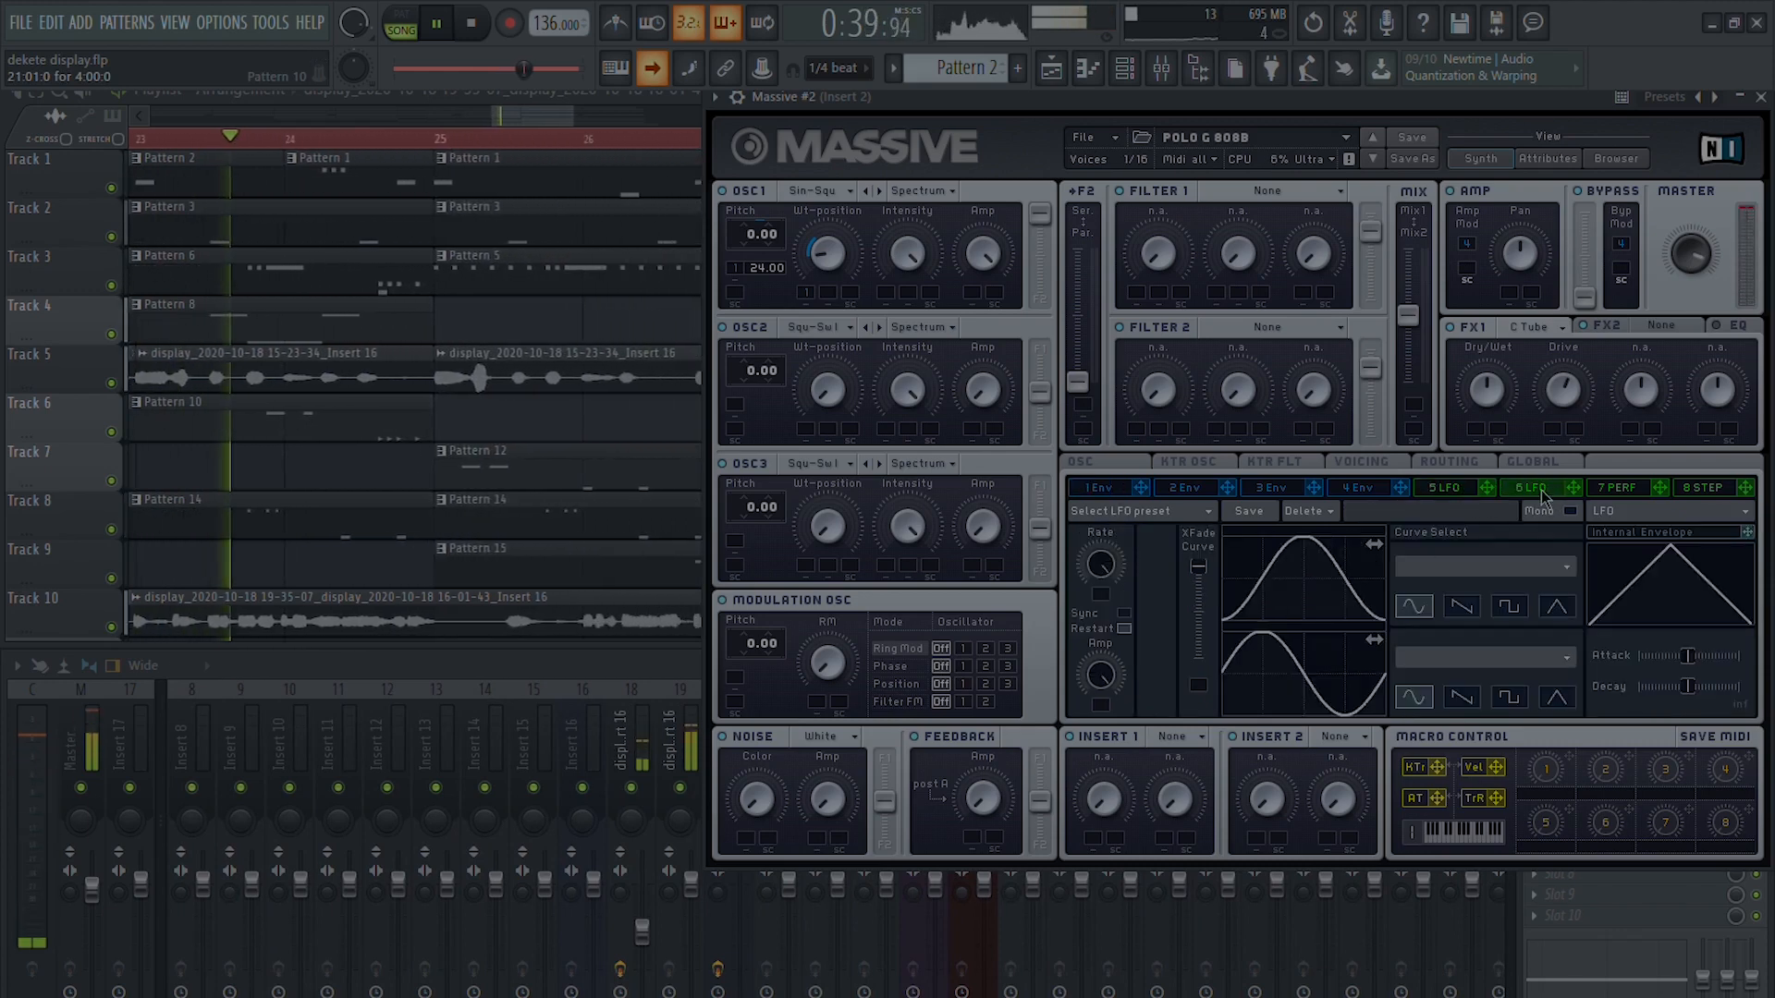
left_click(1099, 488)
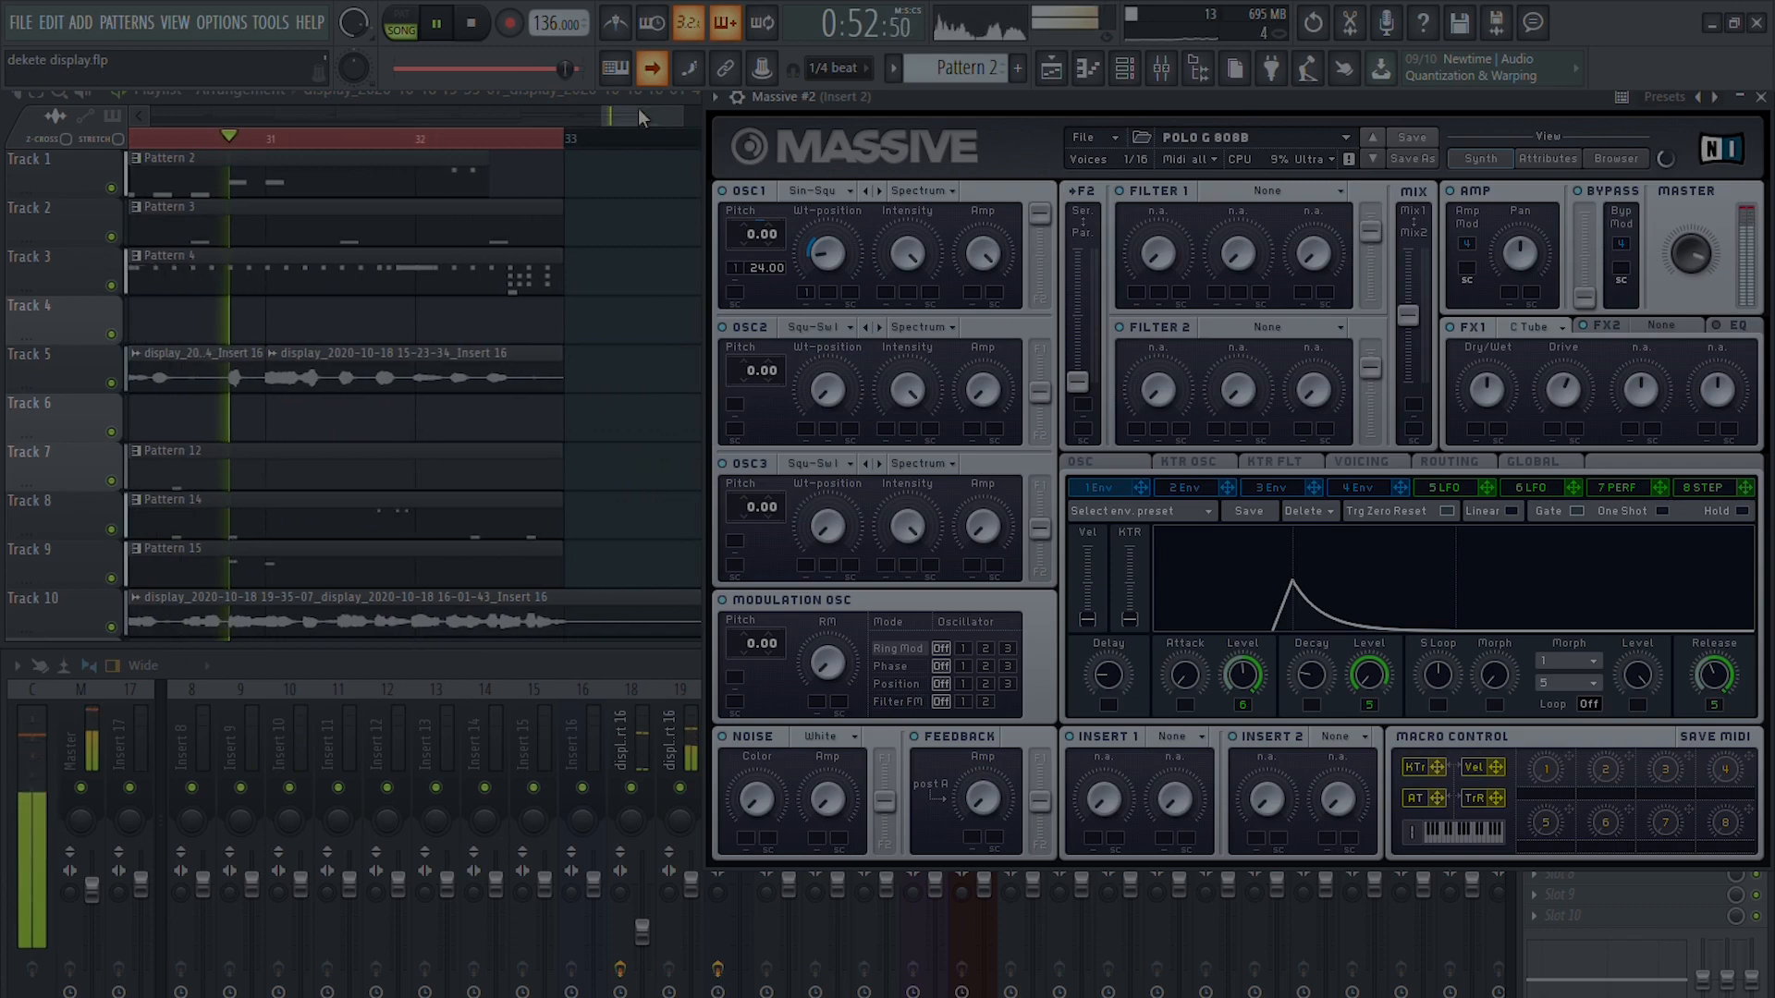
key("F12")
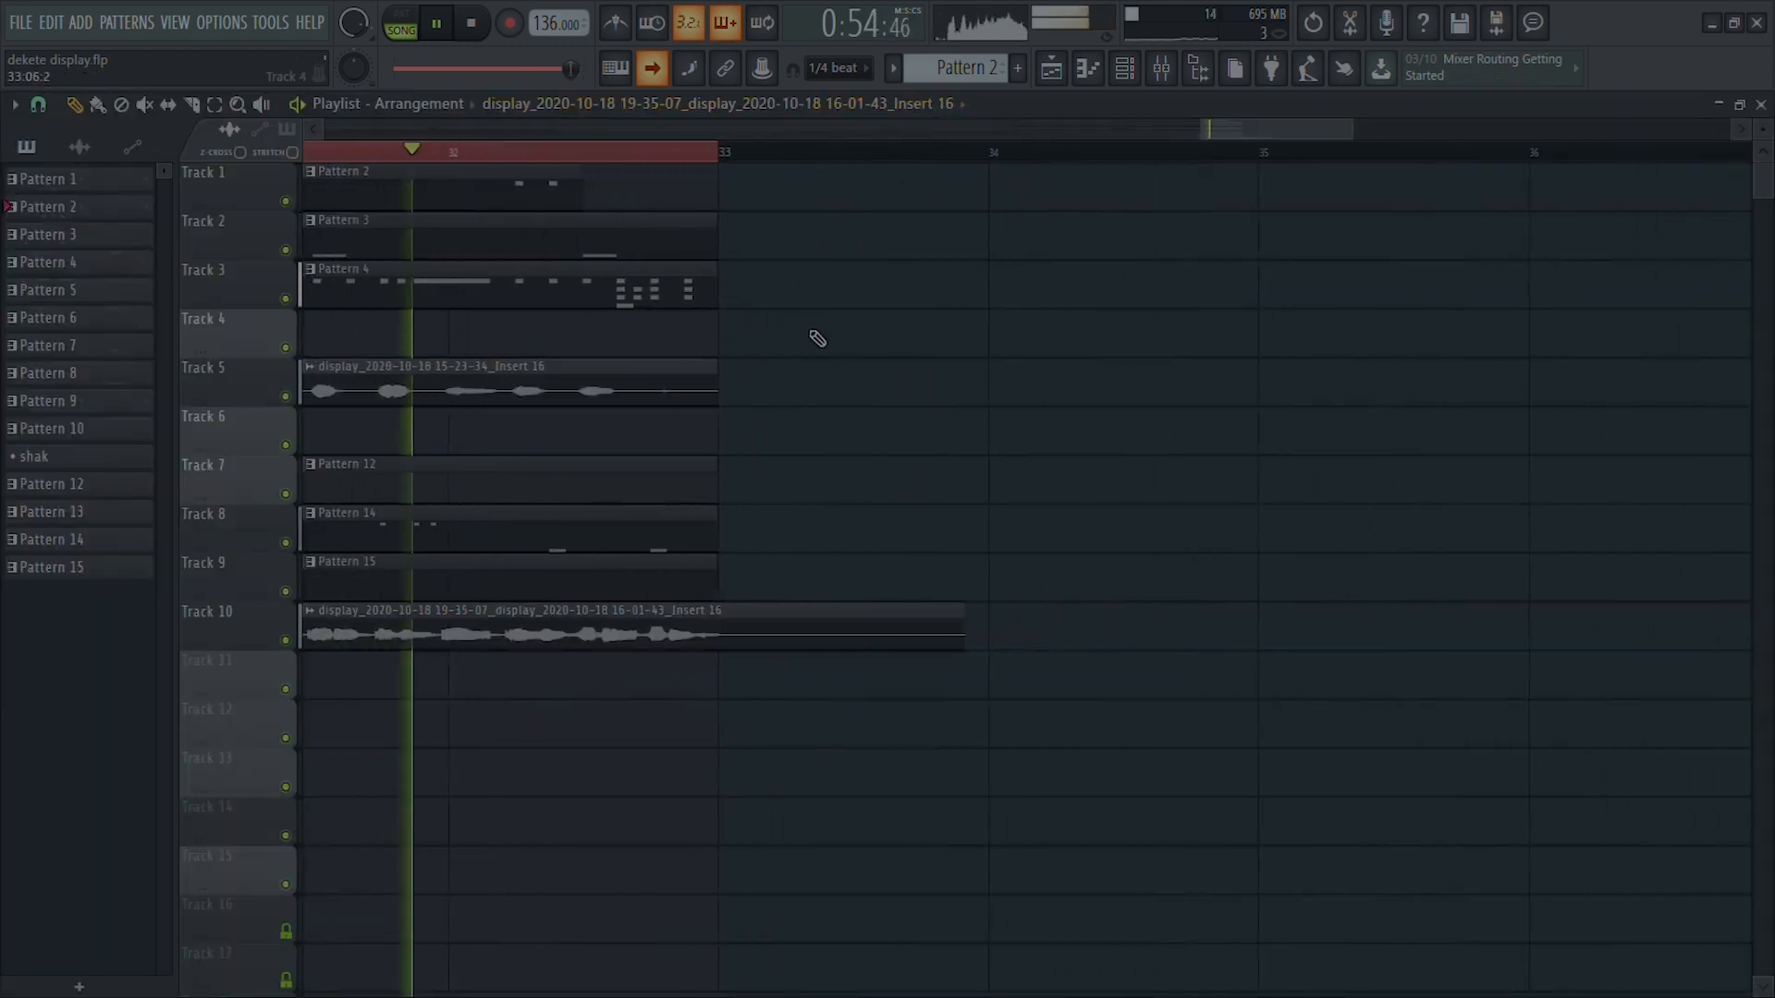